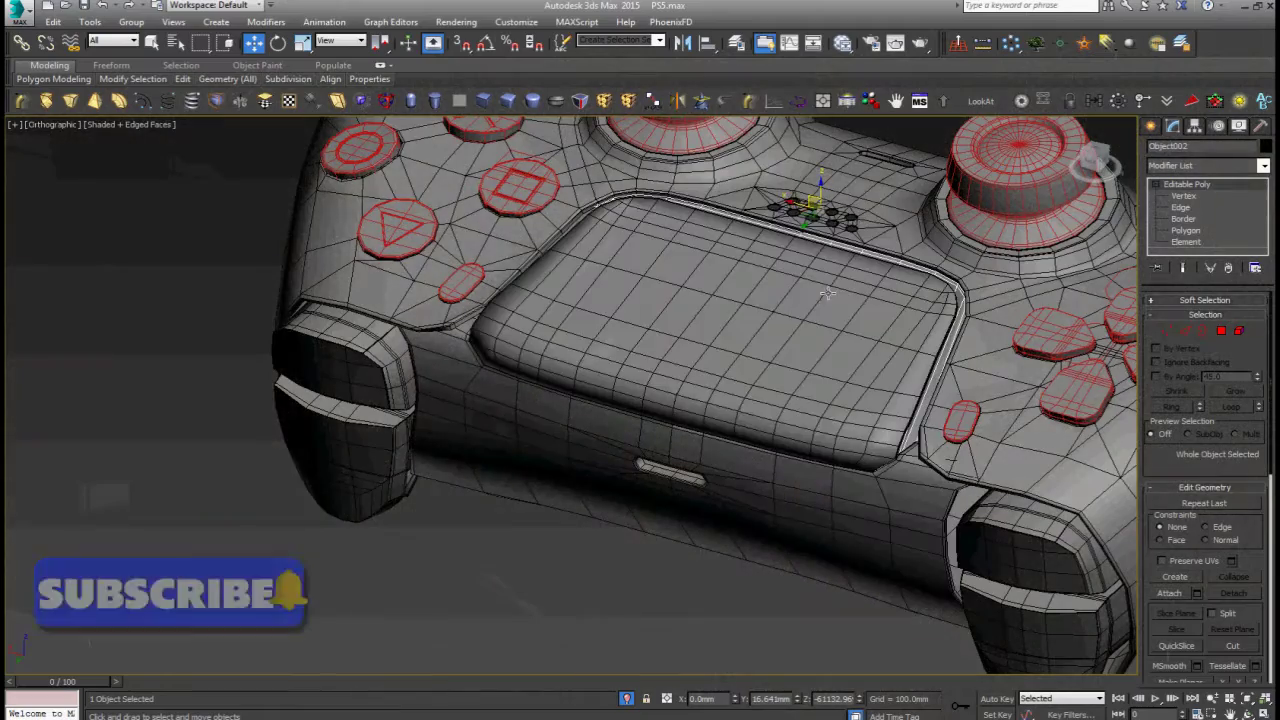
Select the left half of the controller shell and open it for vertex editing at the long side edge of its grip
{"action": "left_click", "coordinate": [737, 463]}
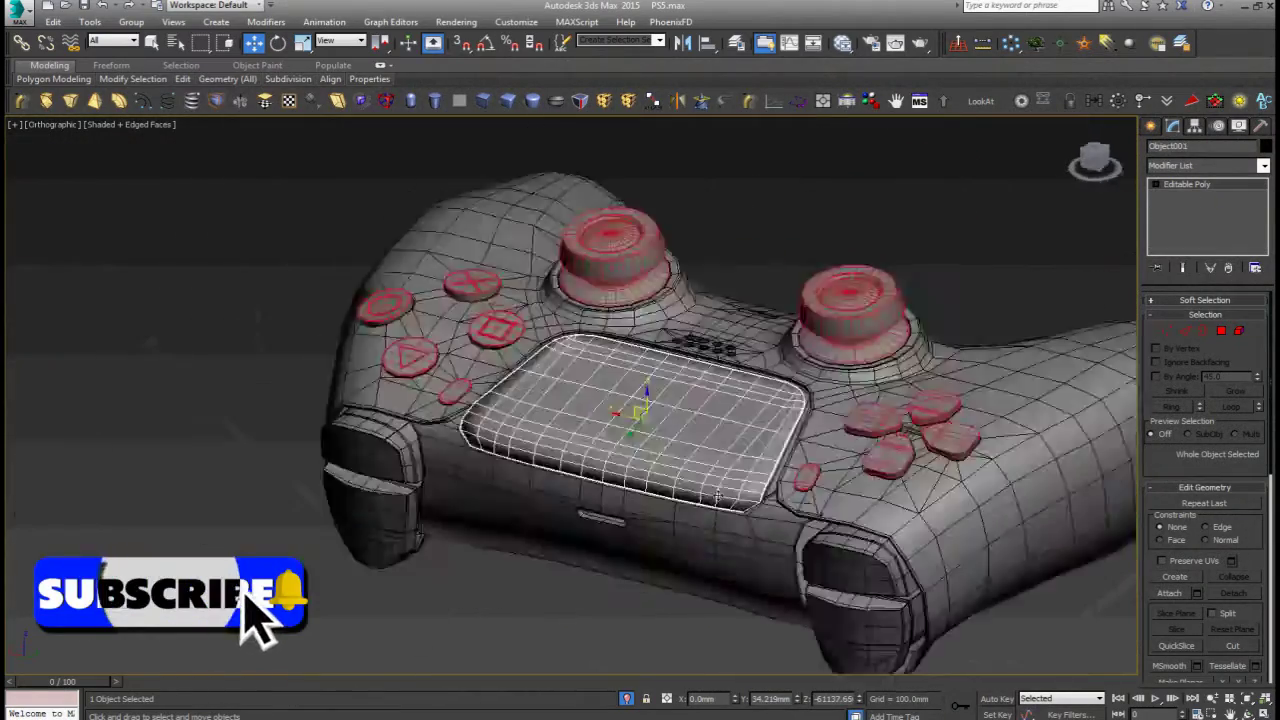
{"action": "left_click", "coordinate": [802, 480]}
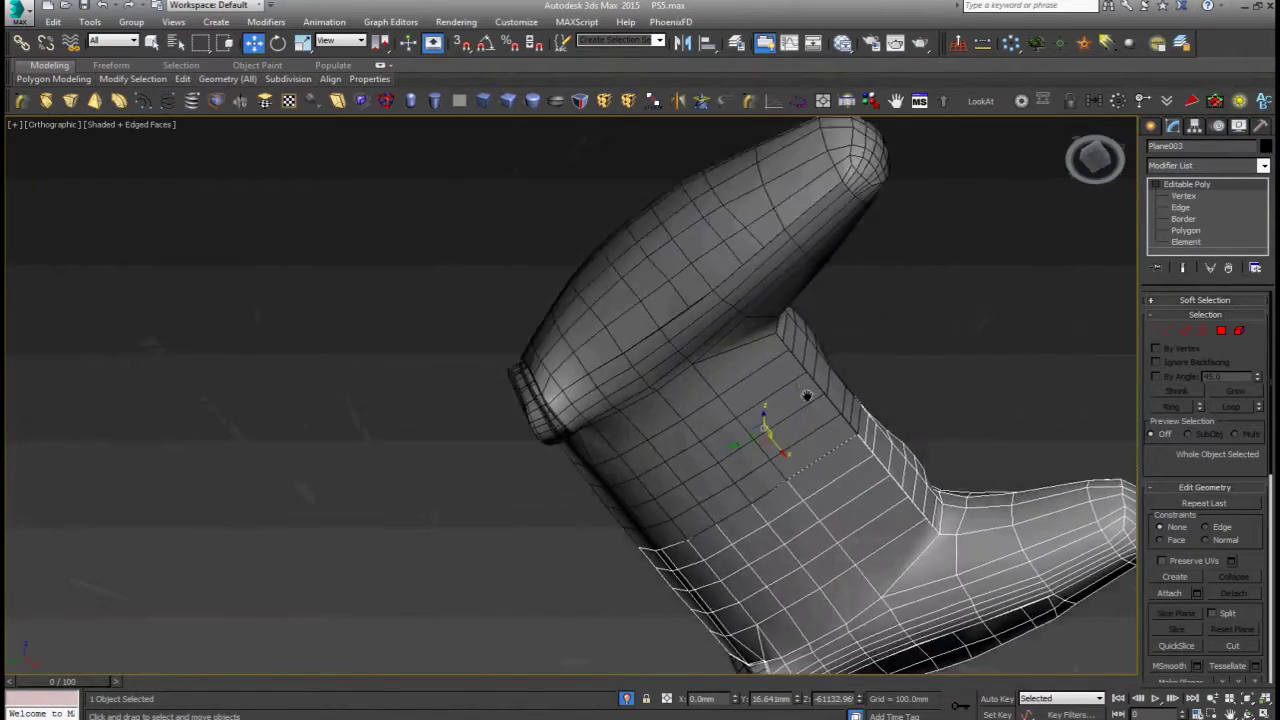
{"action": "scroll", "coordinate": [731, 420], "scroll_direction": "up", "scroll_amount": 5}
{"action": "left_click", "coordinate": [731, 420]}
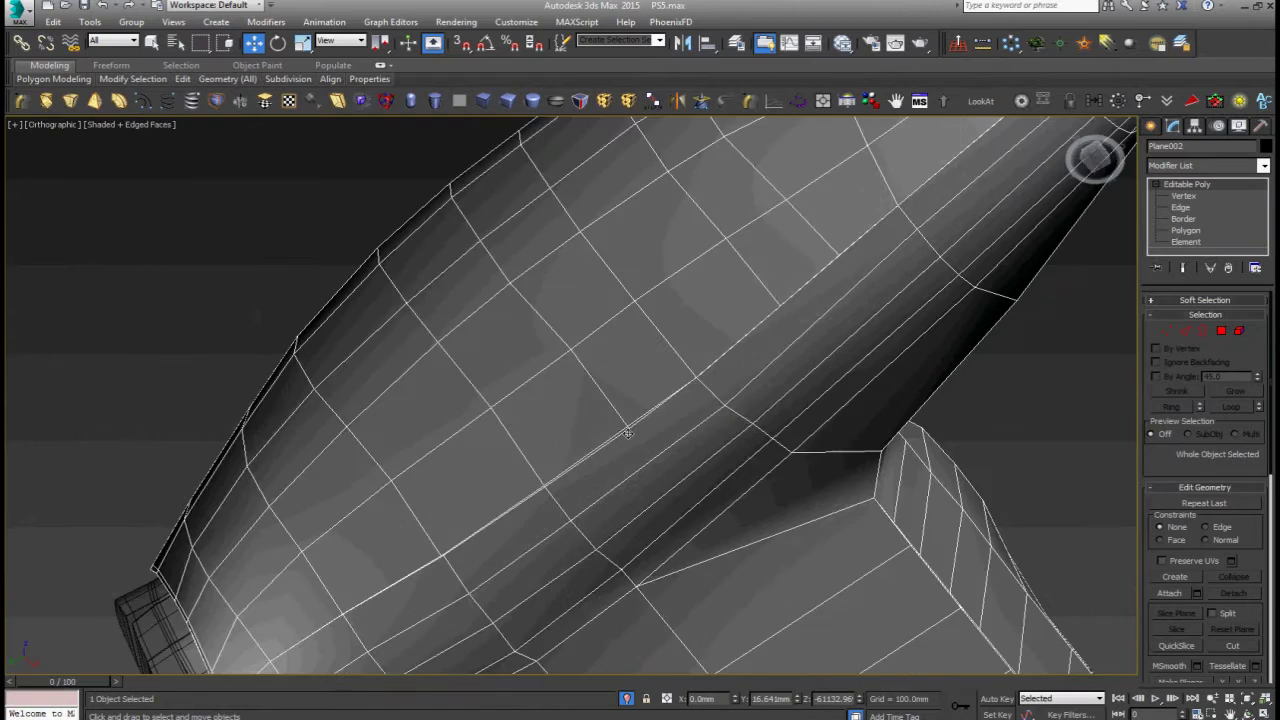
{"action": "scroll", "coordinate": [631, 420], "scroll_direction": "up", "scroll_amount": 5}
{"action": "key", "text": "1"}
{"action": "left_click", "coordinate": [645, 414]}
{"action": "middle_click_drag", "start_coordinate": [663, 429], "coordinate": [660, 473], "text": "alt"}
{"action": "scroll", "coordinate": [718, 462], "scroll_direction": "up", "scroll_amount": 5}
Display the model in wireframe and select the stray vertex between the two nearly coincident edges on the grip's side
{"action": "left_click_drag", "start_coordinate": [770, 452], "coordinate": [703, 500]}
{"action": "scroll", "coordinate": [703, 500], "scroll_direction": "down", "scroll_amount": 2}
{"action": "left_click", "coordinate": [703, 505]}
{"action": "middle_click_drag", "start_coordinate": [703, 505], "coordinate": [753, 492], "text": "alt"}
{"action": "left_click", "coordinate": [753, 492]}
{"action": "left_click", "coordinate": [158, 126]}
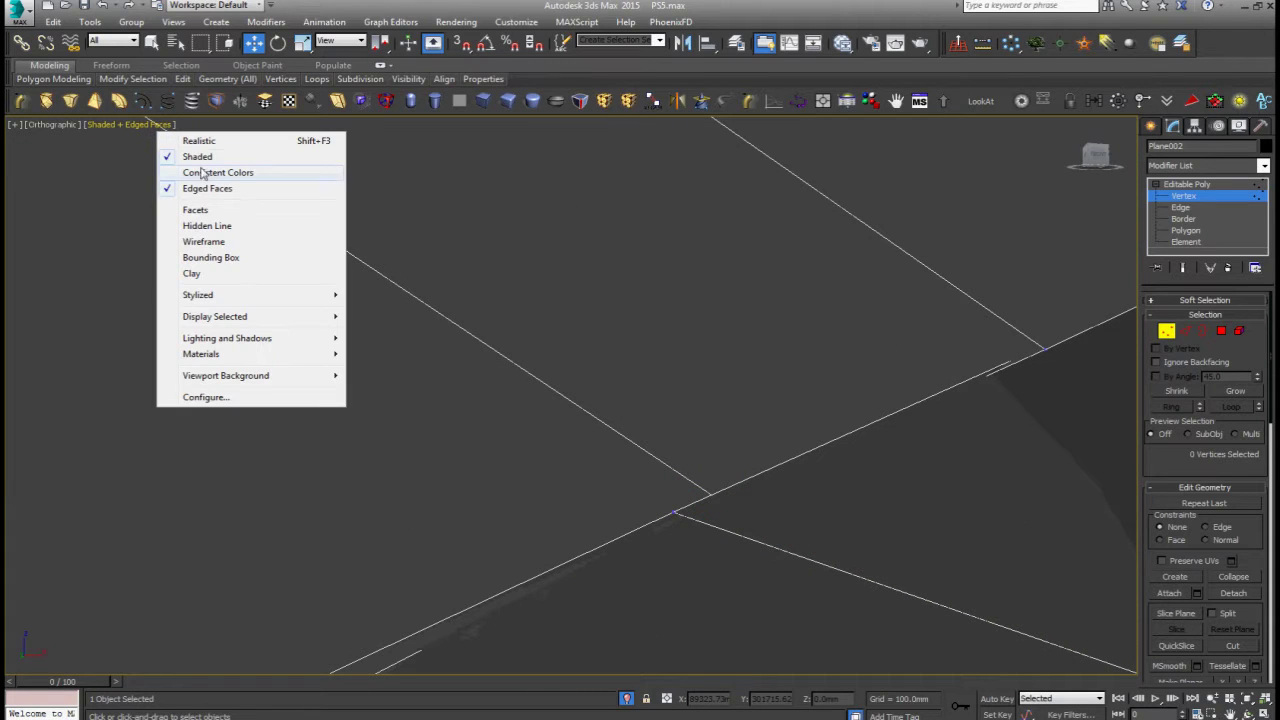
{"action": "left_click", "coordinate": [219, 242]}
{"action": "left_click", "coordinate": [718, 497]}
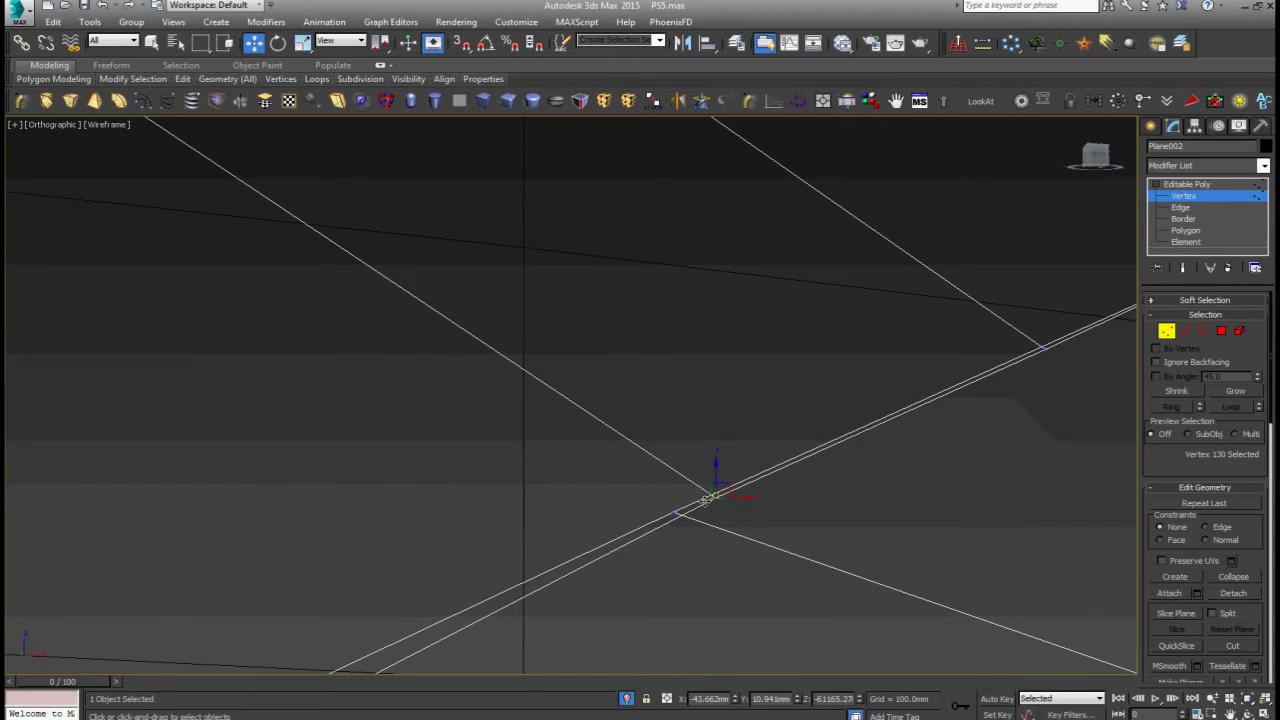
Restore the shaded display and move the selected vertex onto the nearby corner where the adjoining edges meet
{"action": "left_click", "coordinate": [110, 125]}
{"action": "left_click", "coordinate": [128, 157]}
{"action": "mouse_move", "coordinate": [751, 500]}
{"action": "middle_mouse_down"}
{"action": "mouse_move", "coordinate": [675, 405]}
{"action": "mouse_move", "coordinate": [677, 434]}
{"action": "mouse_move", "coordinate": [654, 391]}
{"action": "mouse_move", "coordinate": [669, 437]}
{"action": "mouse_move", "coordinate": [650, 405]}
{"action": "middle_mouse_up"}
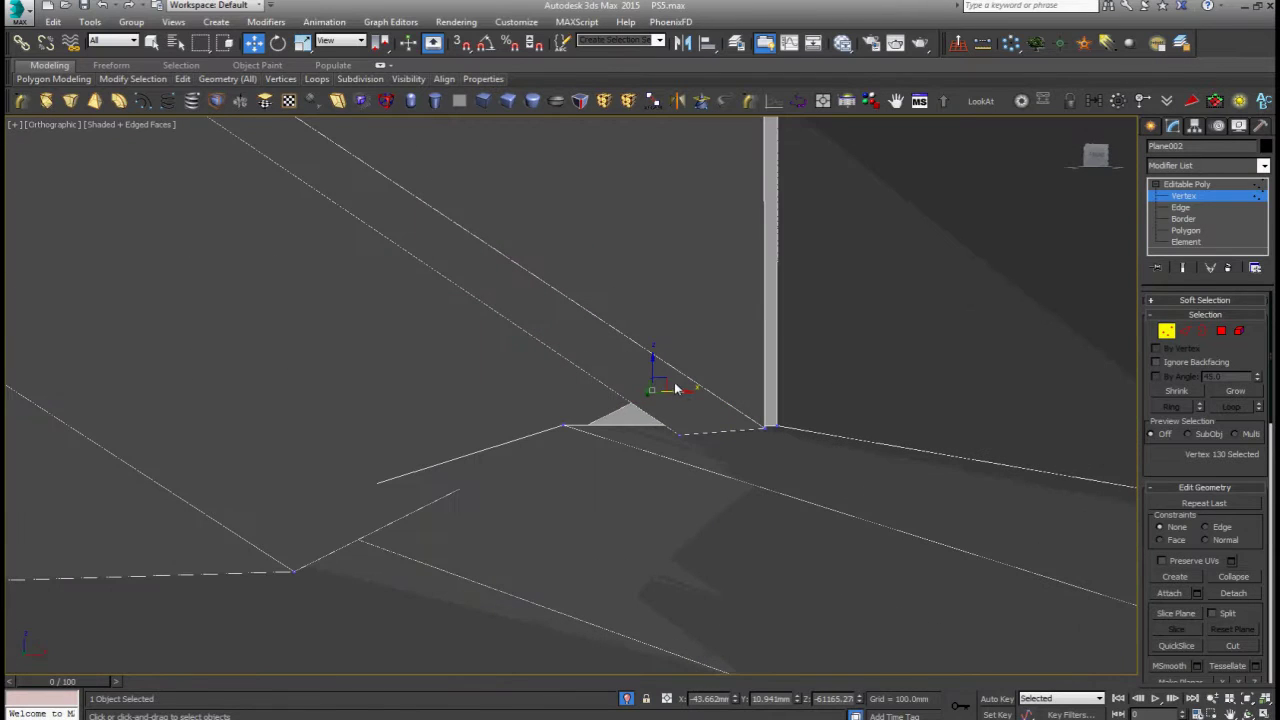
{"action": "left_click_drag", "start_coordinate": [660, 383], "coordinate": [568, 421]}
Raise the neighbouring border vertex slightly along Z to level it with the adjacent corner
{"action": "left_click", "coordinate": [690, 459]}
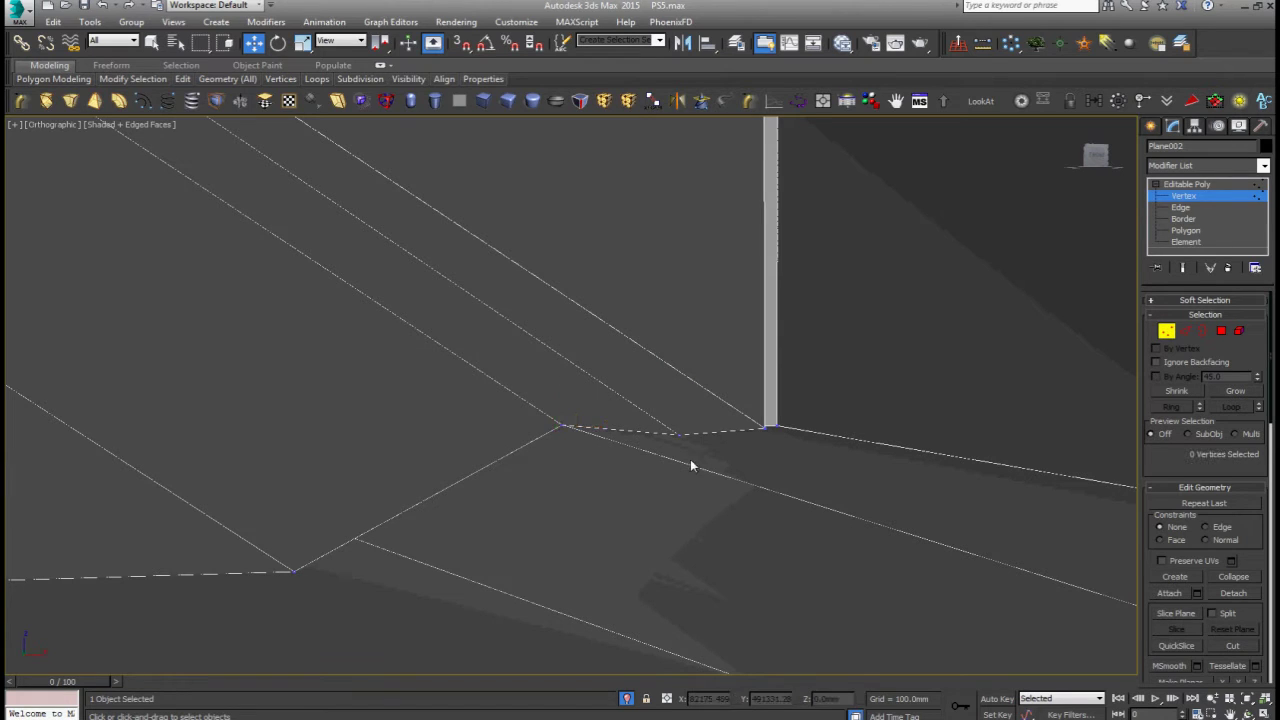
{"action": "left_click", "coordinate": [686, 434]}
{"action": "mouse_move", "coordinate": [677, 409]}
{"action": "left_mouse_down"}
{"action": "mouse_move", "coordinate": [683, 389]}
{"action": "mouse_move", "coordinate": [680, 400]}
{"action": "left_mouse_up"}
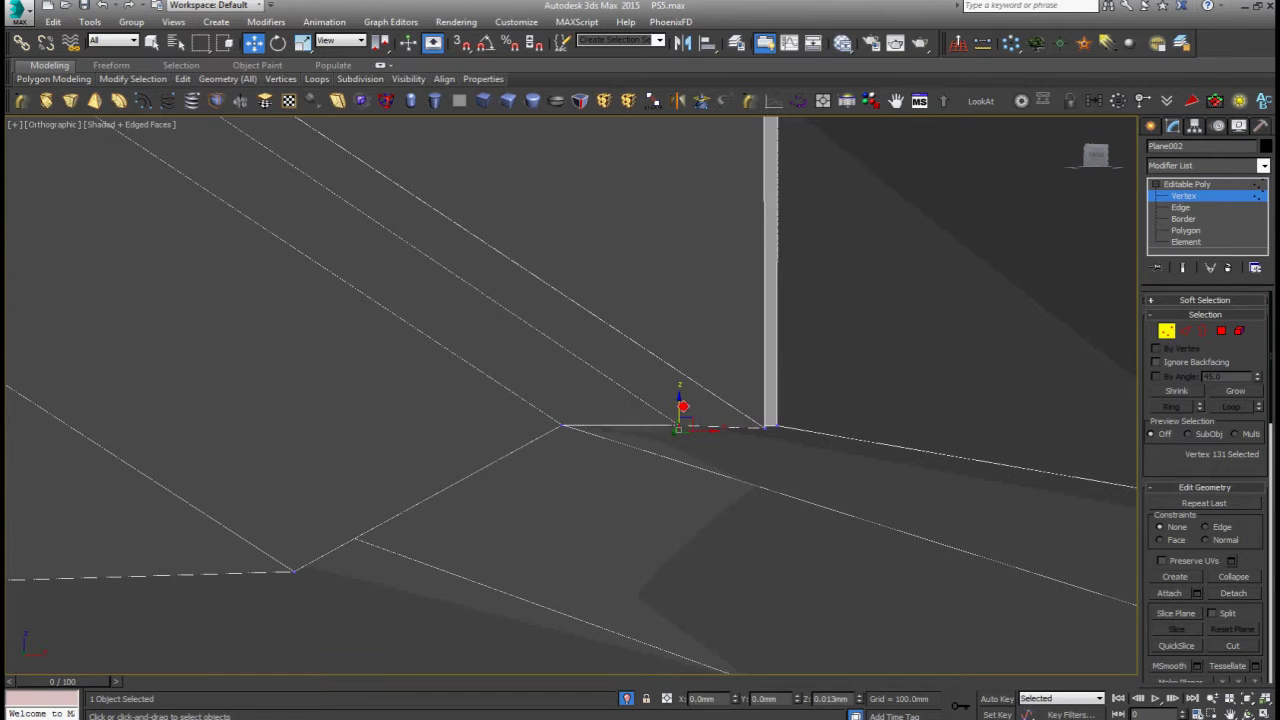
Move the next misaligned vertex upward along the grip border and select the vertex pair at the following corner
{"action": "scroll", "coordinate": [776, 438], "scroll_direction": "down", "scroll_amount": 3}
{"action": "scroll", "coordinate": [713, 449], "scroll_direction": "up", "scroll_amount": 2}
{"action": "left_click", "coordinate": [723, 461]}
{"action": "left_click_drag", "start_coordinate": [729, 456], "coordinate": [731, 418]}
{"action": "scroll", "coordinate": [406, 452], "scroll_direction": "up", "scroll_amount": 3}
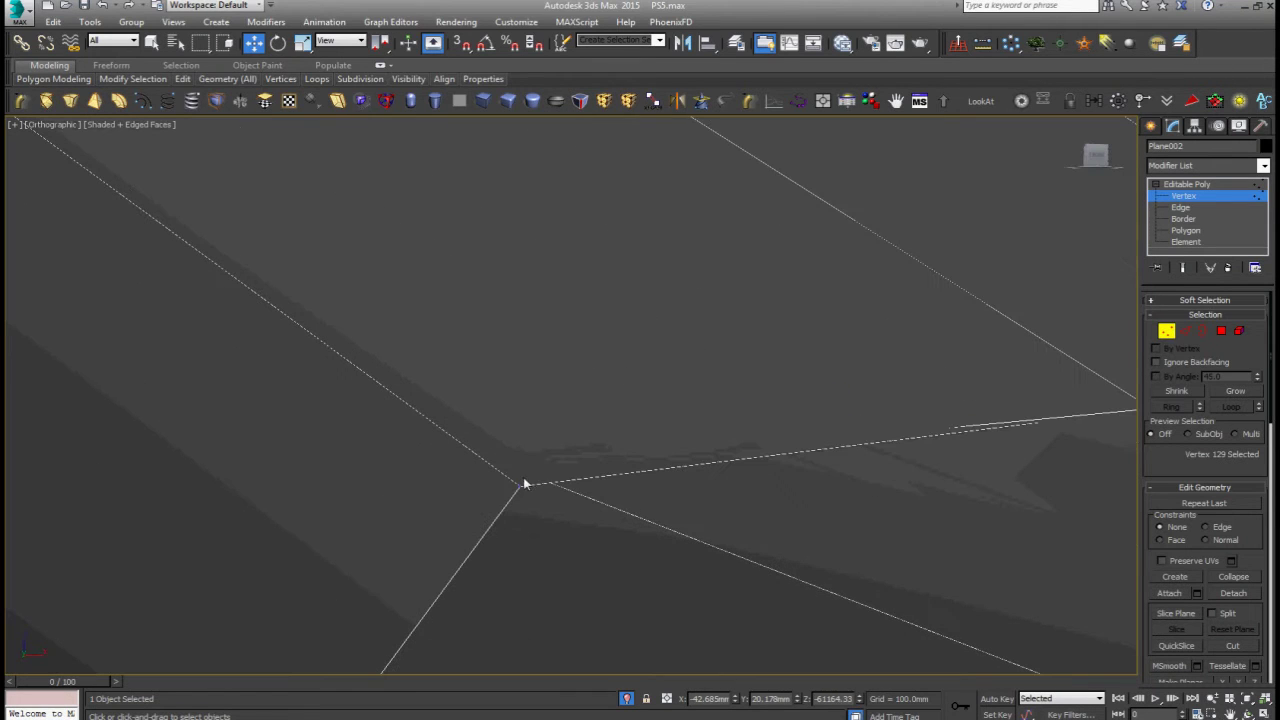
{"action": "left_click", "coordinate": [520, 490]}
{"action": "scroll", "coordinate": [522, 485], "scroll_direction": "down", "scroll_amount": 2}
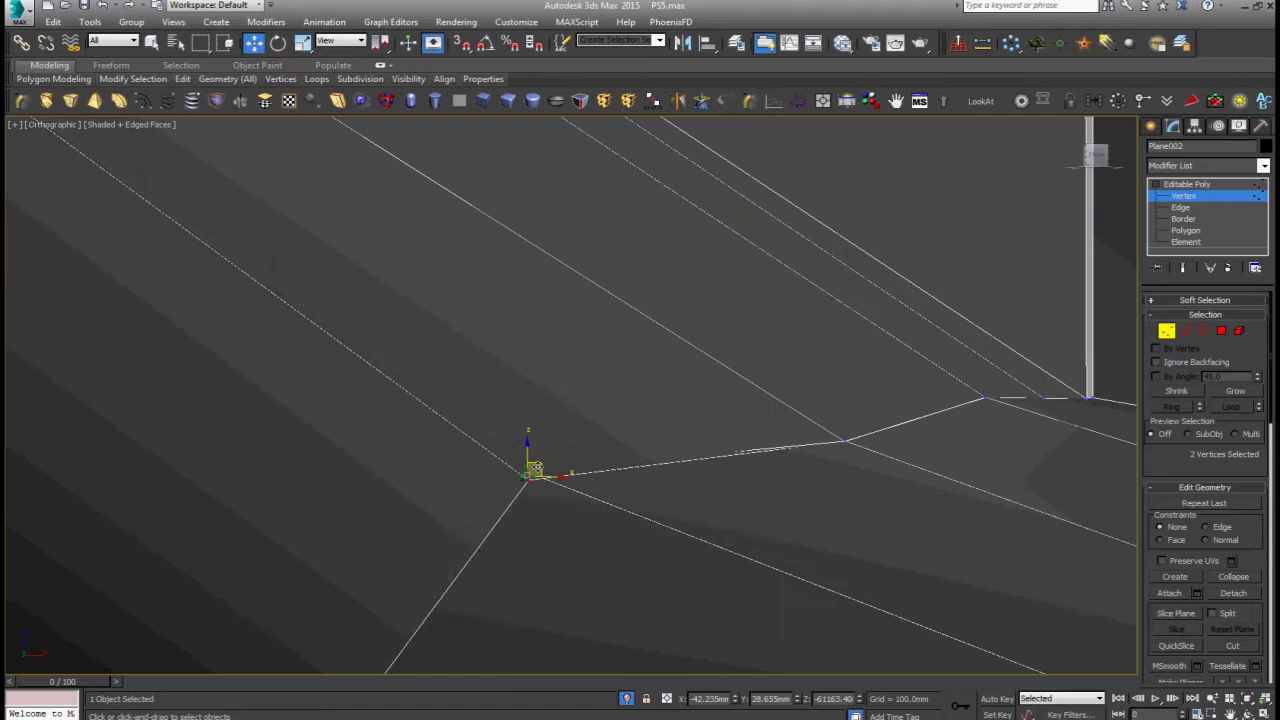
{"action": "scroll", "coordinate": [527, 474], "scroll_direction": "down", "scroll_amount": 4}
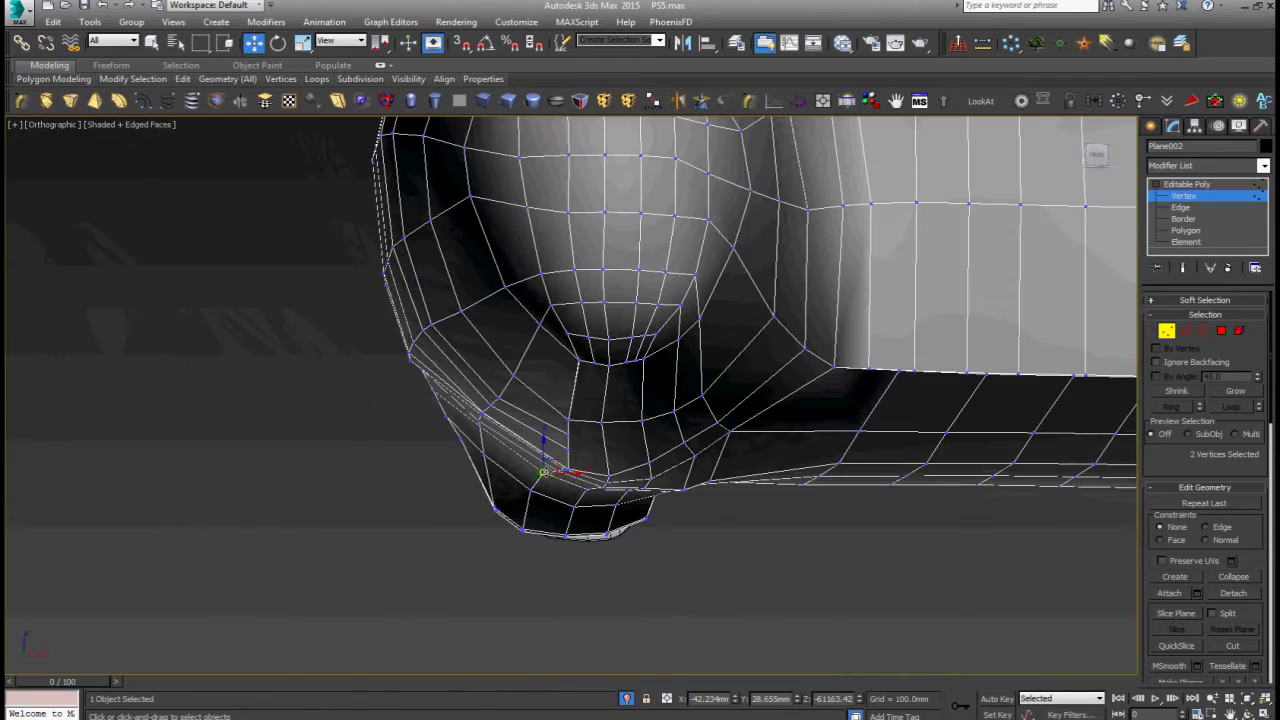
Examine the remaining shell vertices around the grip's end and at the inner corner where it meets the body
{"action": "middle_click_drag", "start_coordinate": [530, 472], "coordinate": [710, 451], "text": "alt"}
{"action": "scroll", "coordinate": [835, 455], "scroll_direction": "up", "scroll_amount": 3}
{"action": "left_click", "coordinate": [833, 455]}
{"action": "scroll", "coordinate": [835, 455], "scroll_direction": "down", "scroll_amount": 4}
{"action": "scroll", "coordinate": [735, 530], "scroll_direction": "up", "scroll_amount": 5}
{"action": "left_click", "coordinate": [689, 538]}
{"action": "scroll", "coordinate": [705, 548], "scroll_direction": "down", "scroll_amount": 4}
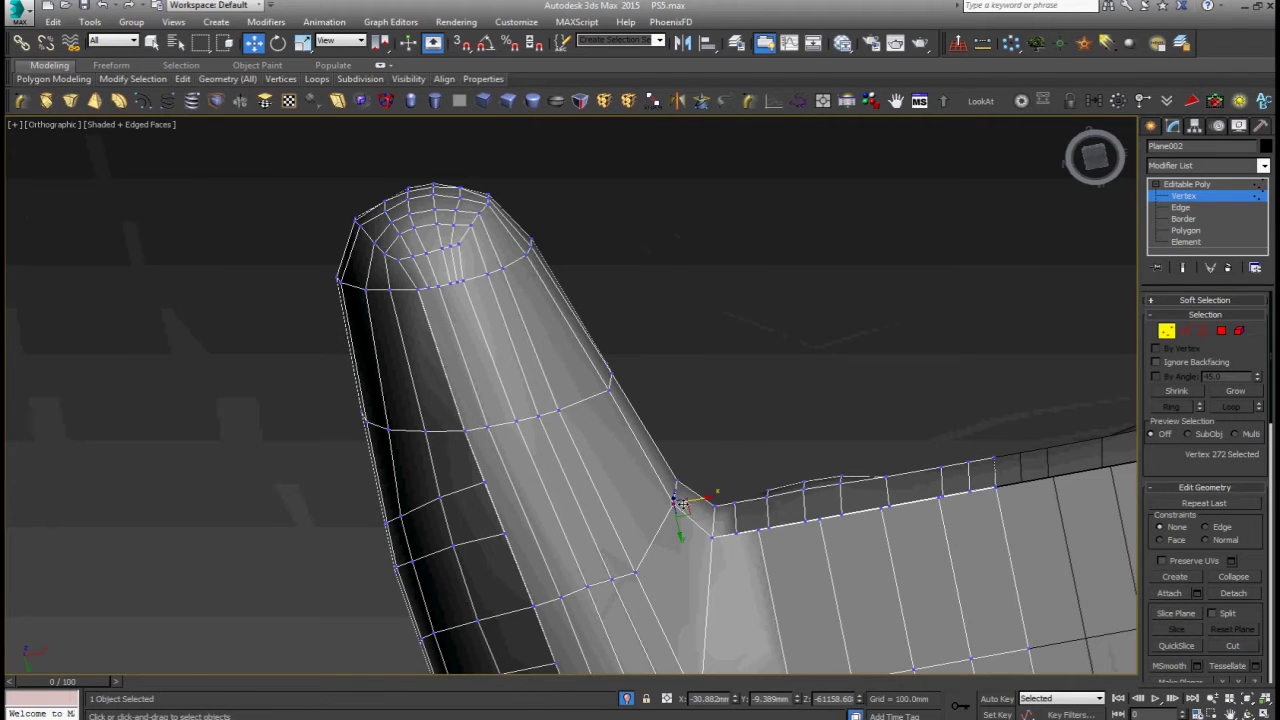
{"action": "middle_click_drag", "start_coordinate": [681, 504], "coordinate": [717, 562], "text": "alt"}
{"action": "scroll", "coordinate": [737, 551], "scroll_direction": "down", "scroll_amount": 3}
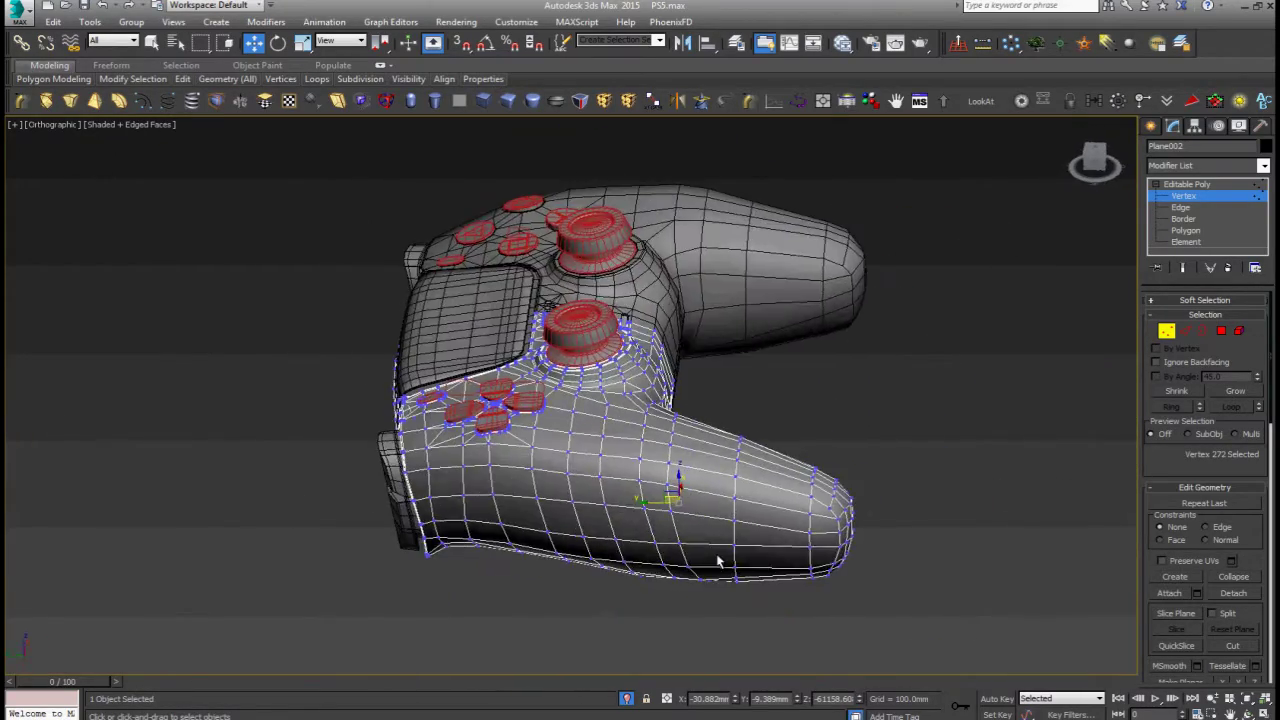
Leave vertex editing and compare the controller's outline with the reference image in the top view
{"action": "left_click", "coordinate": [1204, 197]}
{"action": "left_click", "coordinate": [932, 375]}
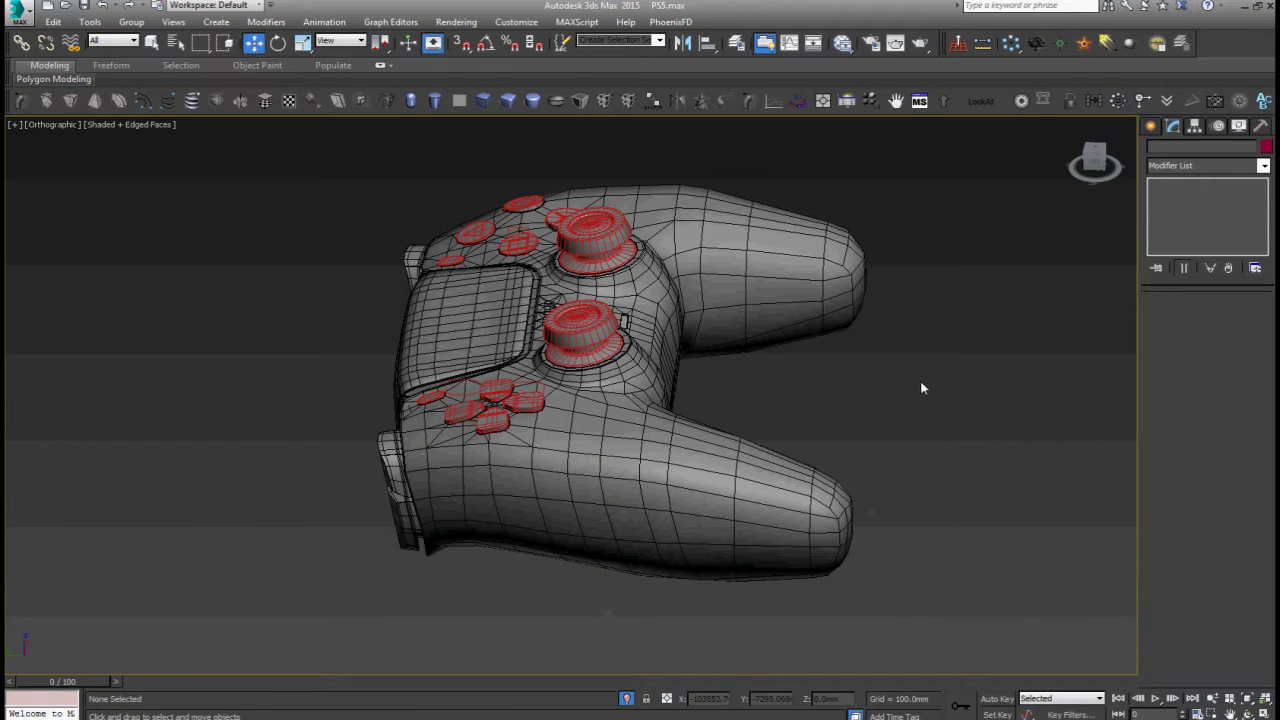
{"action": "key", "text": "t"}
{"action": "key", "text": "z"}
{"action": "middle_click_drag", "start_coordinate": [560, 449], "coordinate": [614, 449]}
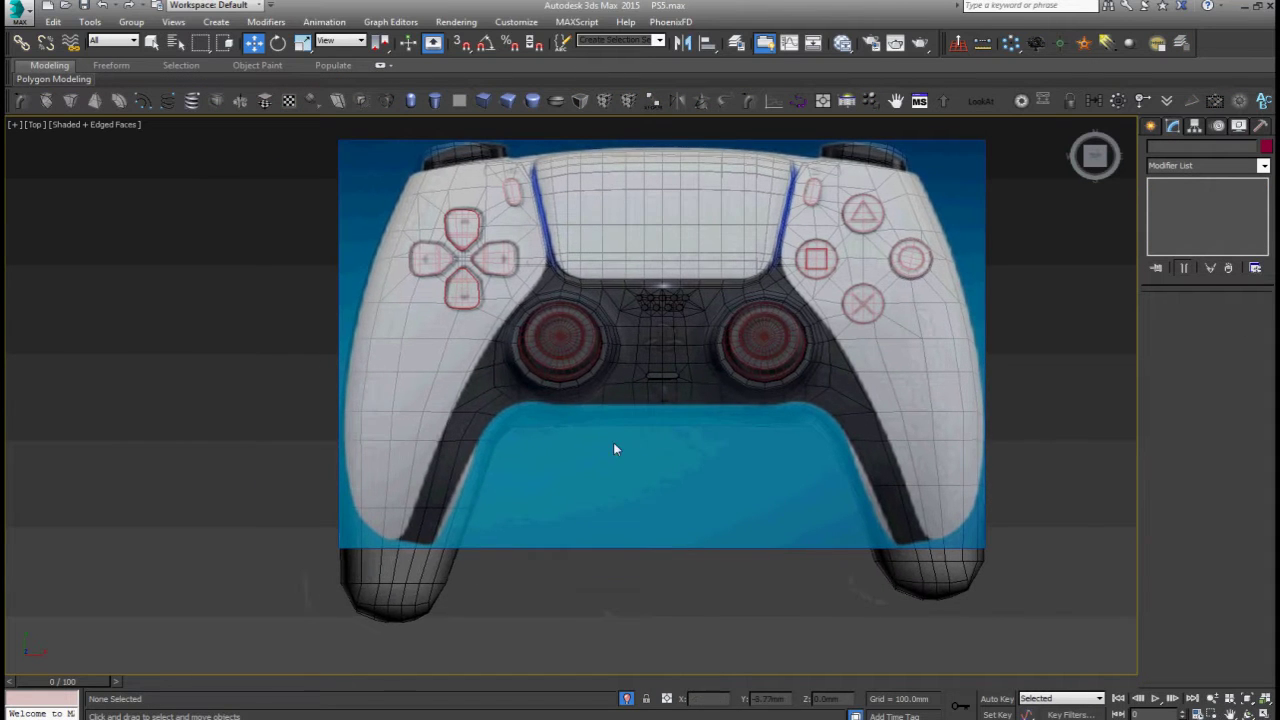
{"action": "left_click", "coordinate": [398, 551]}
{"action": "scroll", "coordinate": [392, 552], "scroll_direction": "up", "scroll_amount": 2}
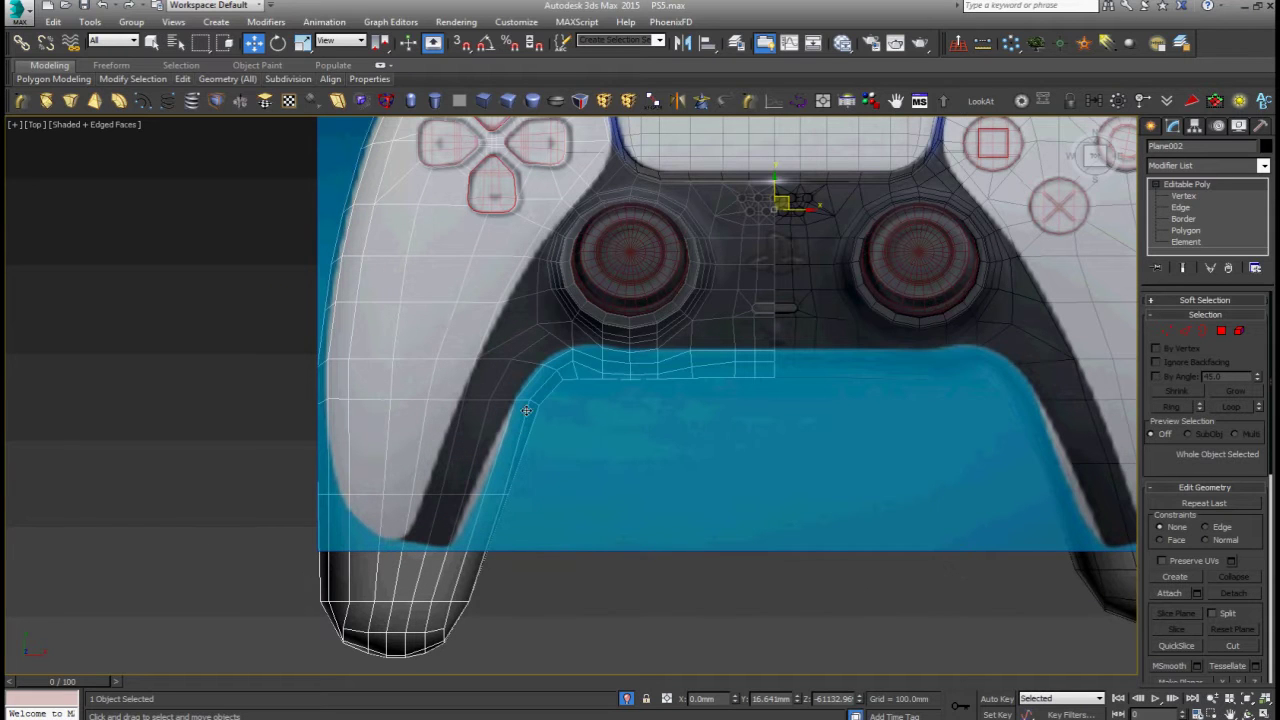
{"action": "middle_click_drag", "start_coordinate": [494, 461], "coordinate": [492, 510]}
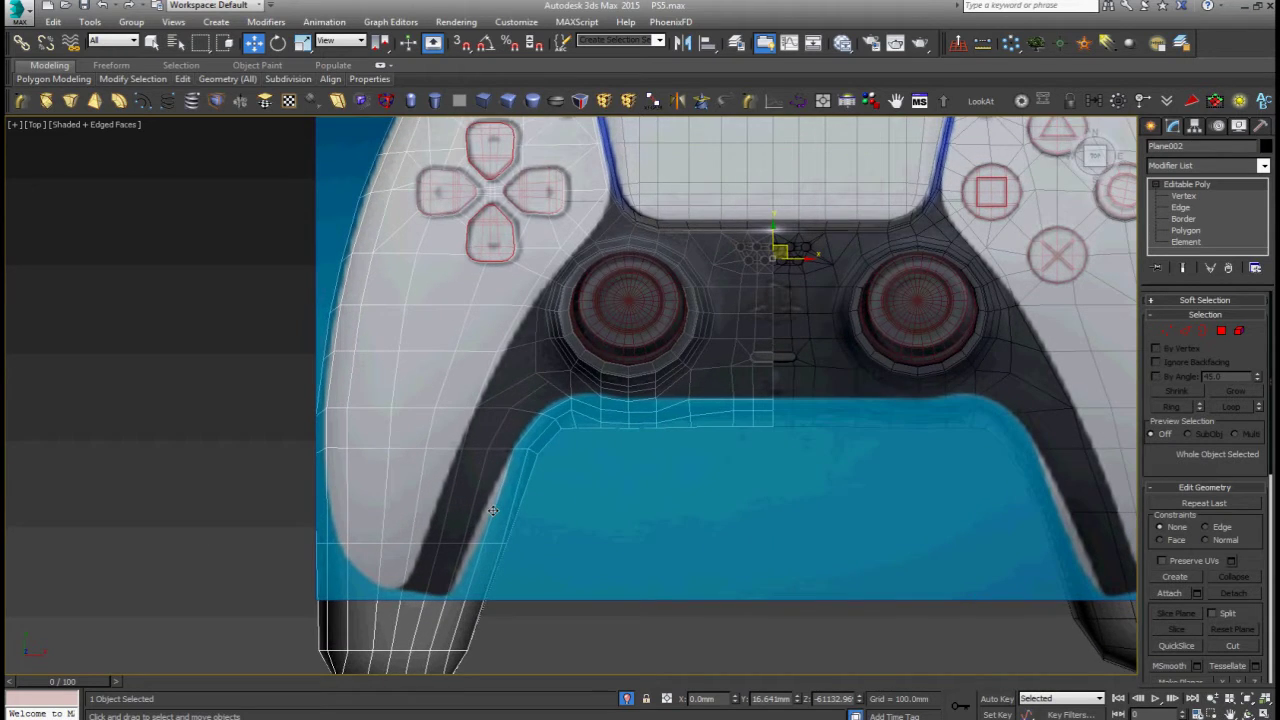
{"action": "middle_click_drag", "start_coordinate": [645, 461], "coordinate": [591, 513]}
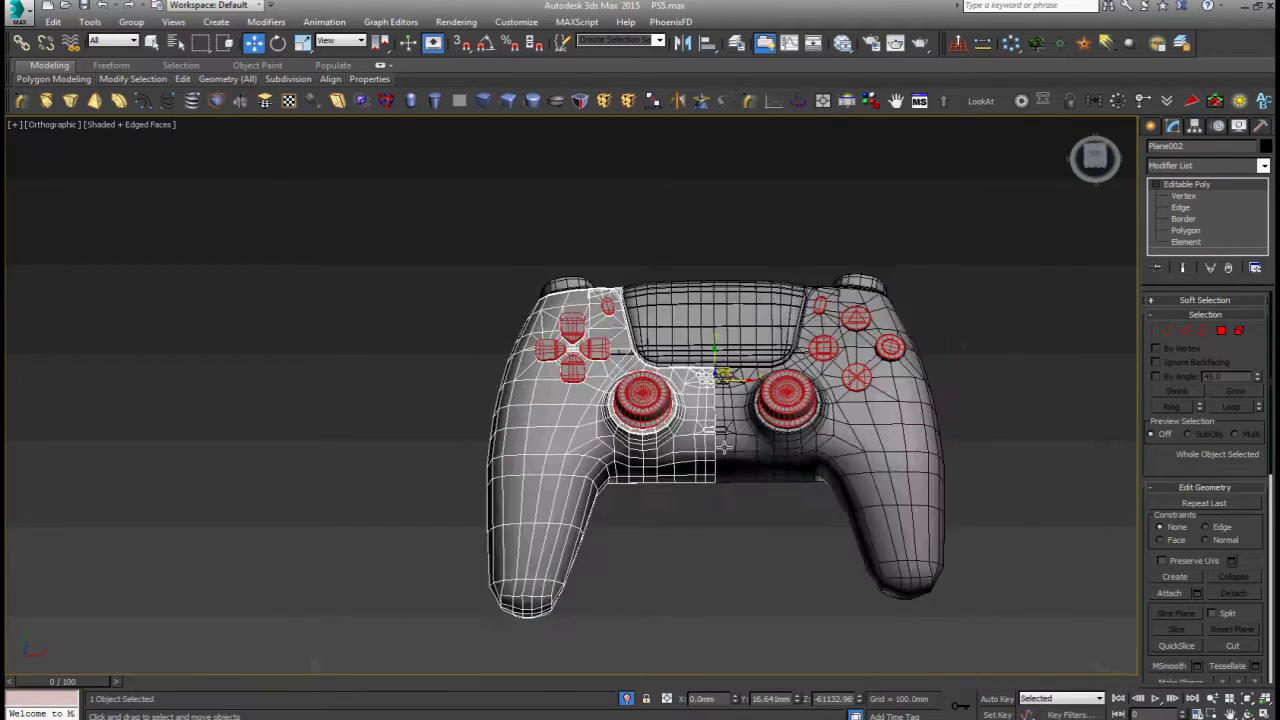
Isolate the two shell halves and attach the left half to the right half
{"action": "scroll", "coordinate": [700, 400], "scroll_direction": "up", "scroll_amount": 4}
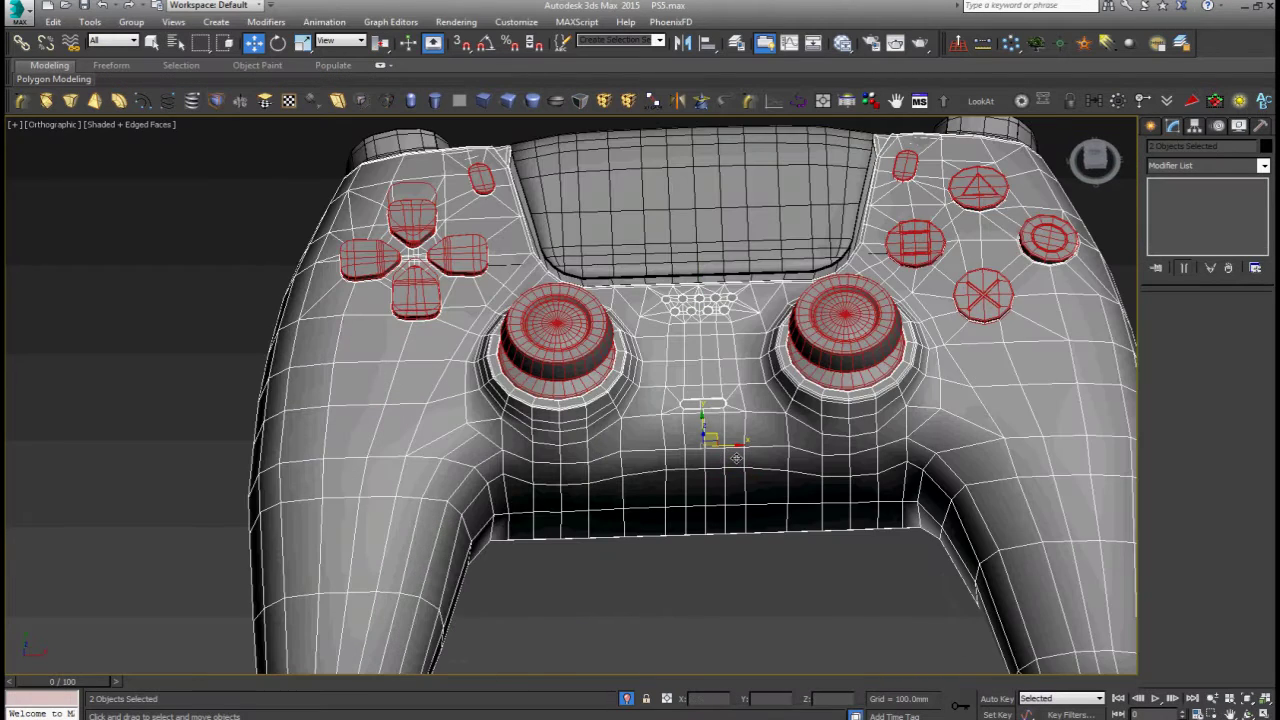
{"action": "key", "text": "alt+q"}
{"action": "left_click", "coordinate": [696, 537]}
{"action": "left_click", "coordinate": [634, 423]}
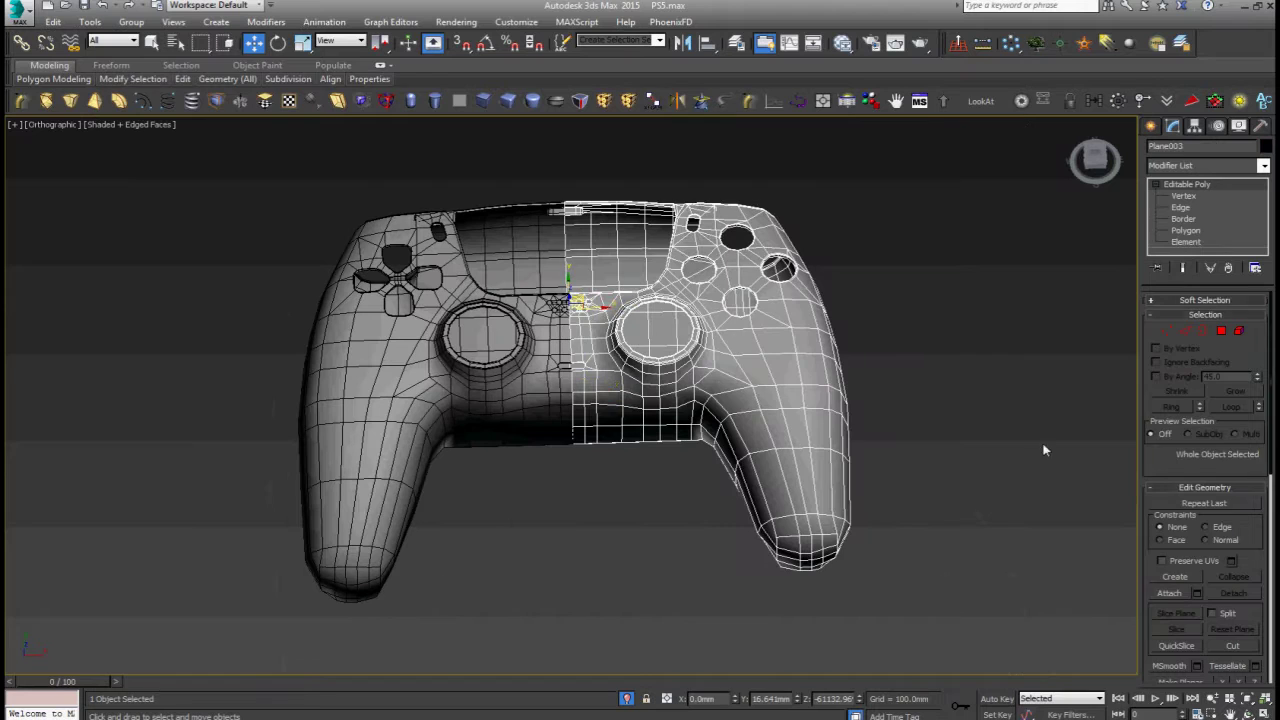
{"action": "left_click", "coordinate": [1170, 593]}
{"action": "left_click", "coordinate": [547, 405]}
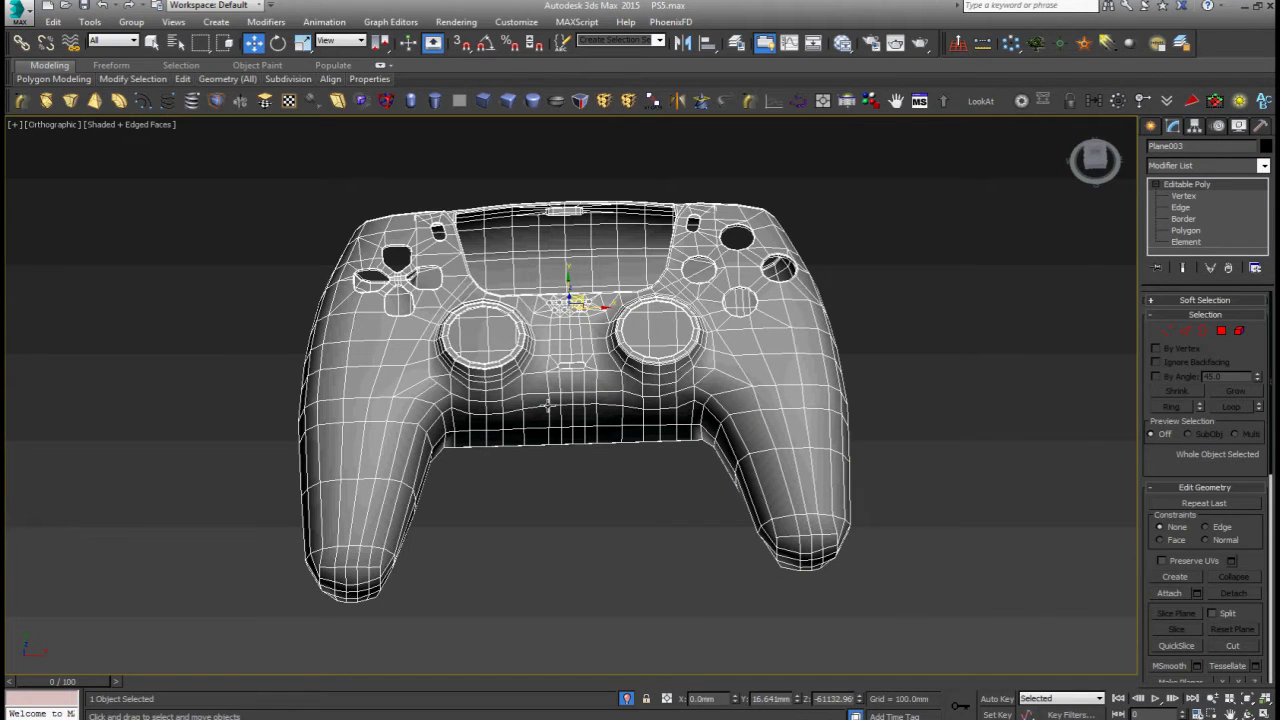
Weld all vertices of the joined shell using a weld threshold far smaller than 0.1 mm
{"action": "key", "text": "1"}
{"action": "key", "text": "ctrl+a"}
{"action": "scroll", "coordinate": [597, 345], "scroll_direction": "up", "scroll_amount": 3}
{"action": "scroll", "coordinate": [597, 345], "scroll_direction": "up", "scroll_amount": 3}
{"action": "right_click", "coordinate": [594, 338]}
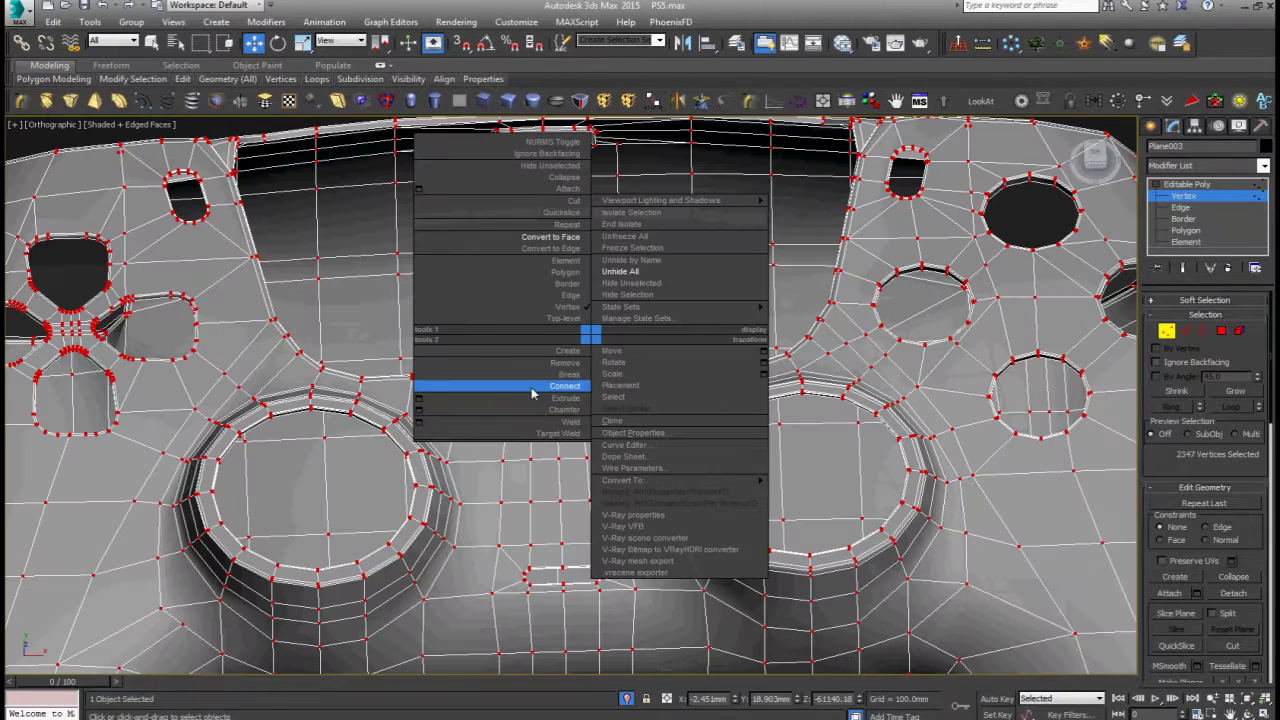
{"action": "left_click", "coordinate": [418, 422]}
{"action": "left_click", "coordinate": [582, 402]}
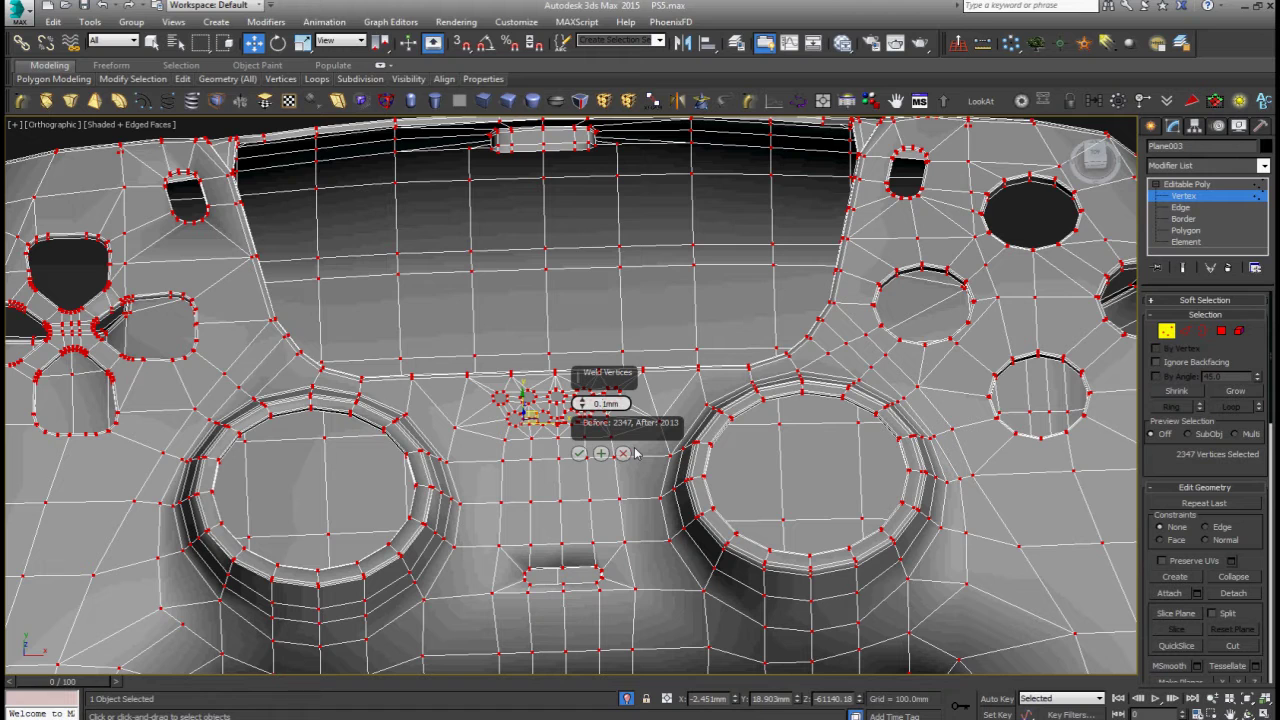
{"action": "type", "text": "5"}
{"action": "key", "text": "Return"}
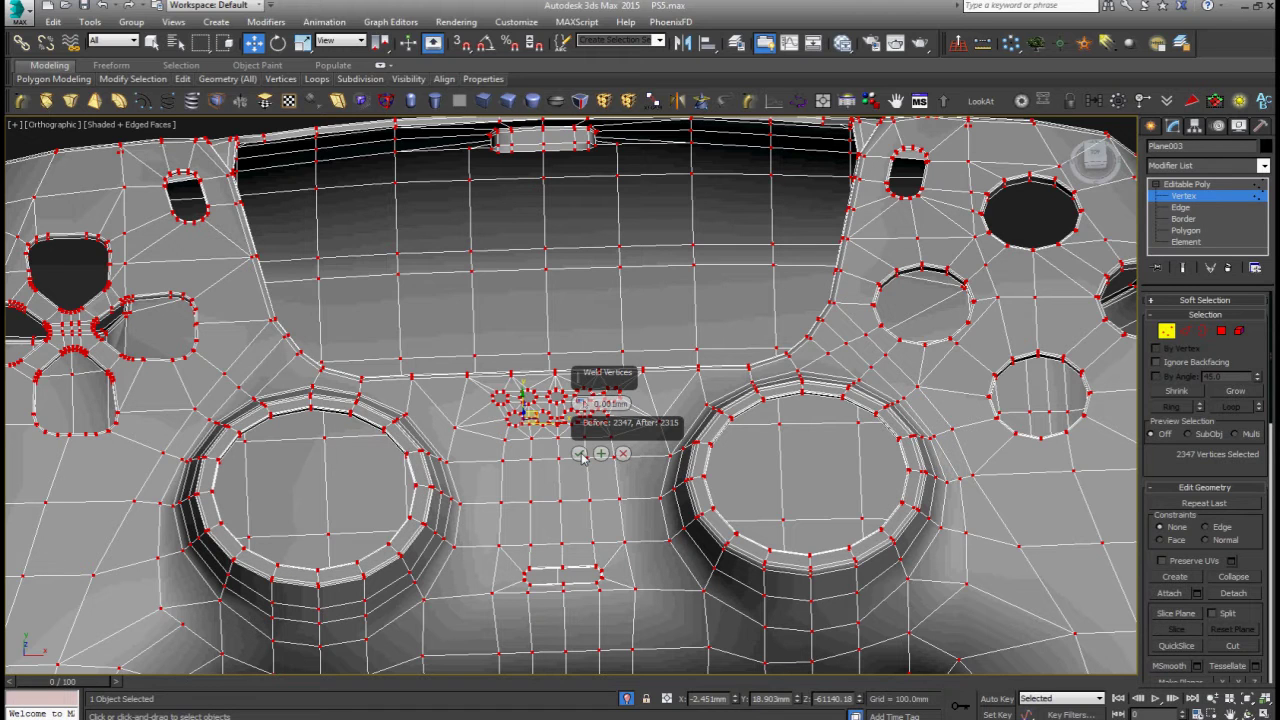
{"action": "left_click", "coordinate": [580, 454]}
Examine the welded centre seam, and inspect the shell's edge flow around the D-pad openings in the top view
{"action": "scroll", "coordinate": [563, 520], "scroll_direction": "up", "scroll_amount": 8}
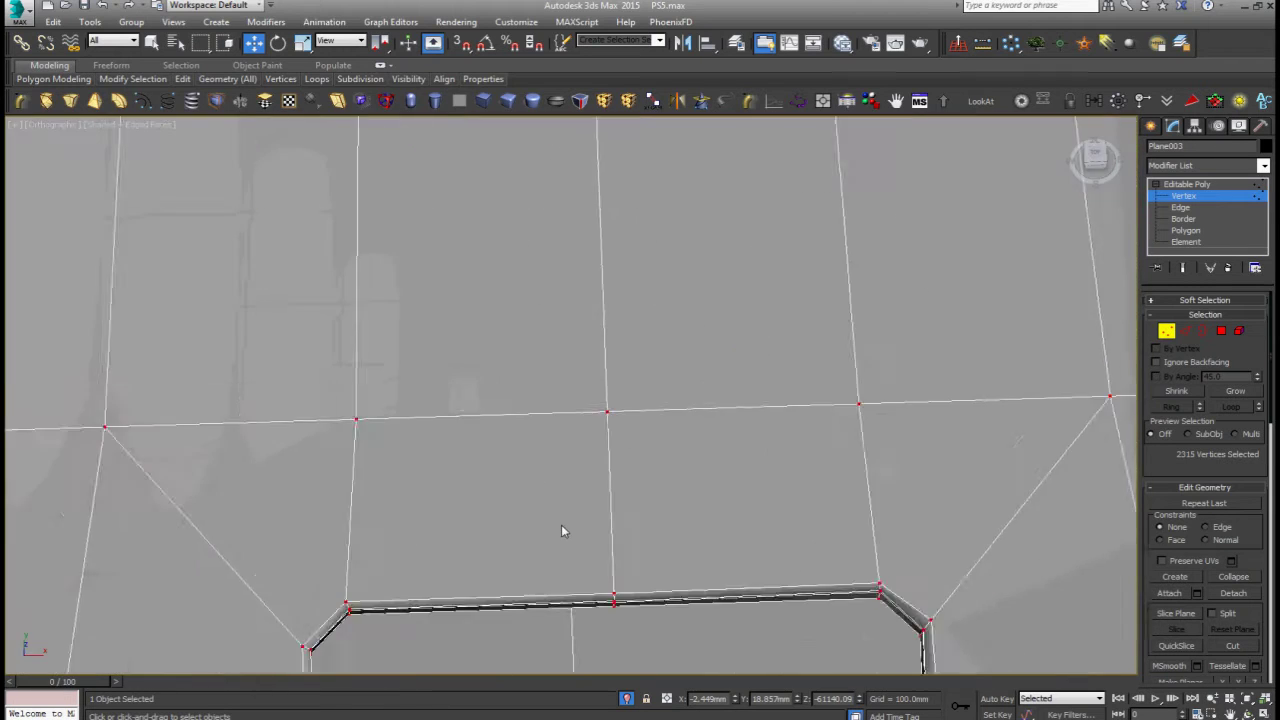
{"action": "scroll", "coordinate": [563, 520], "scroll_direction": "down", "scroll_amount": 10}
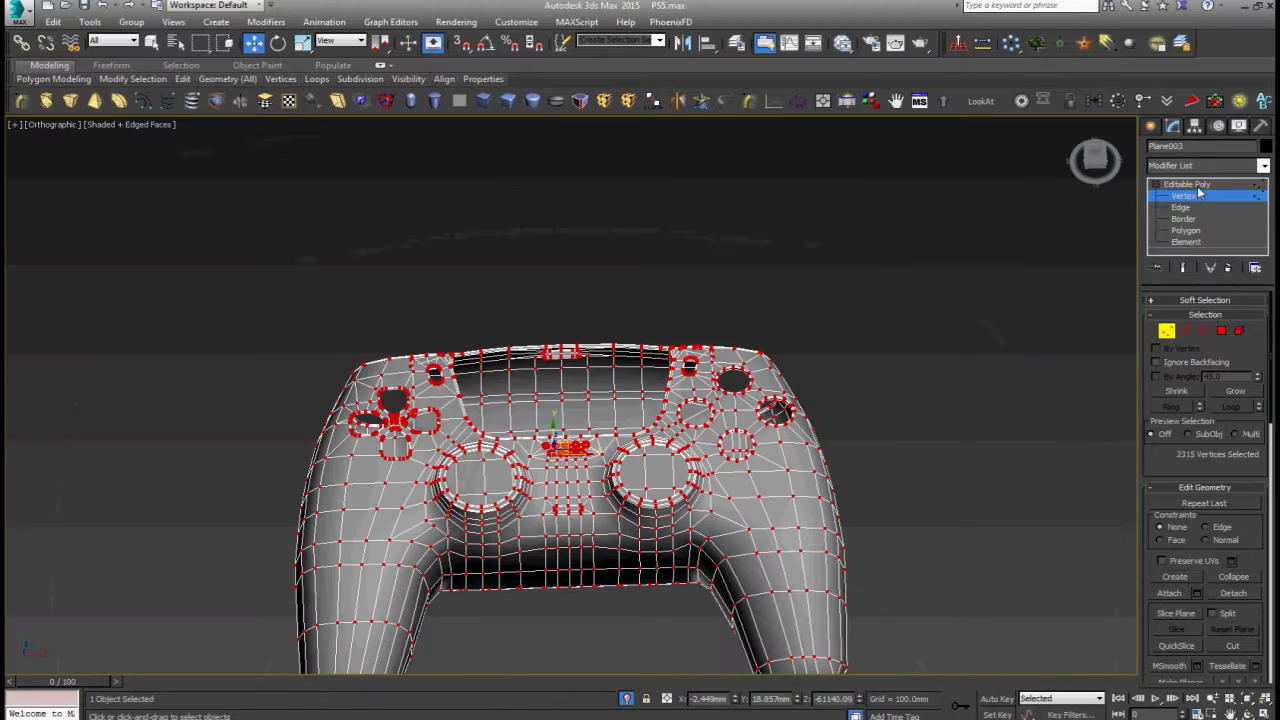
{"action": "left_click", "coordinate": [1197, 186]}
{"action": "key", "text": "t"}
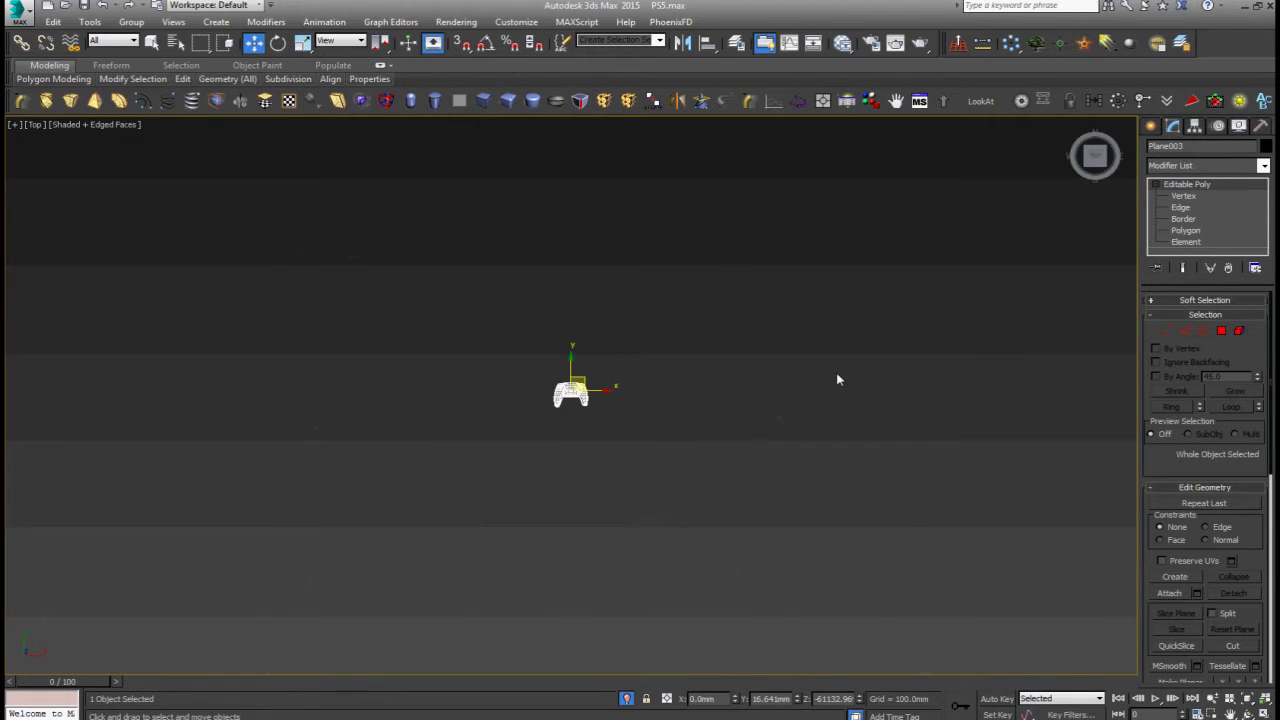
{"action": "key", "text": "z"}
{"action": "scroll", "coordinate": [568, 390], "scroll_direction": "down", "scroll_amount": 1}
{"action": "scroll", "coordinate": [494, 298], "scroll_direction": "up", "scroll_amount": 5}
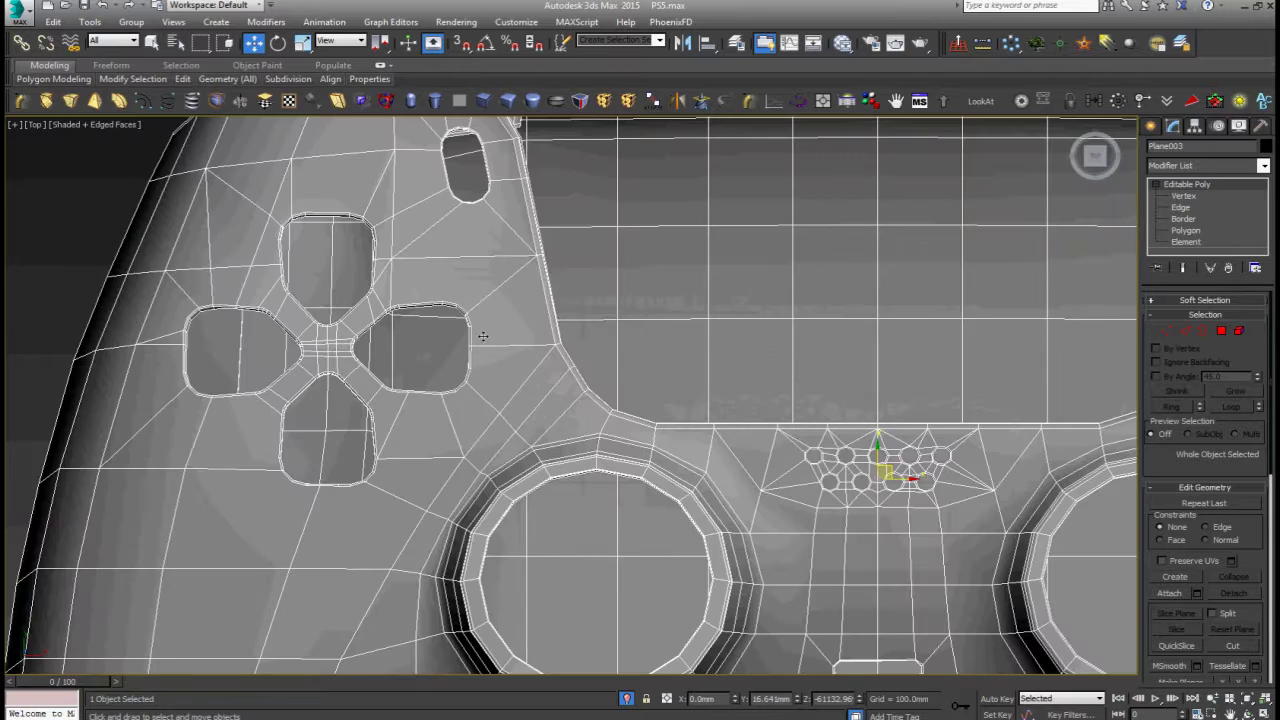
{"action": "scroll", "coordinate": [483, 336], "scroll_direction": "up", "scroll_amount": 6}
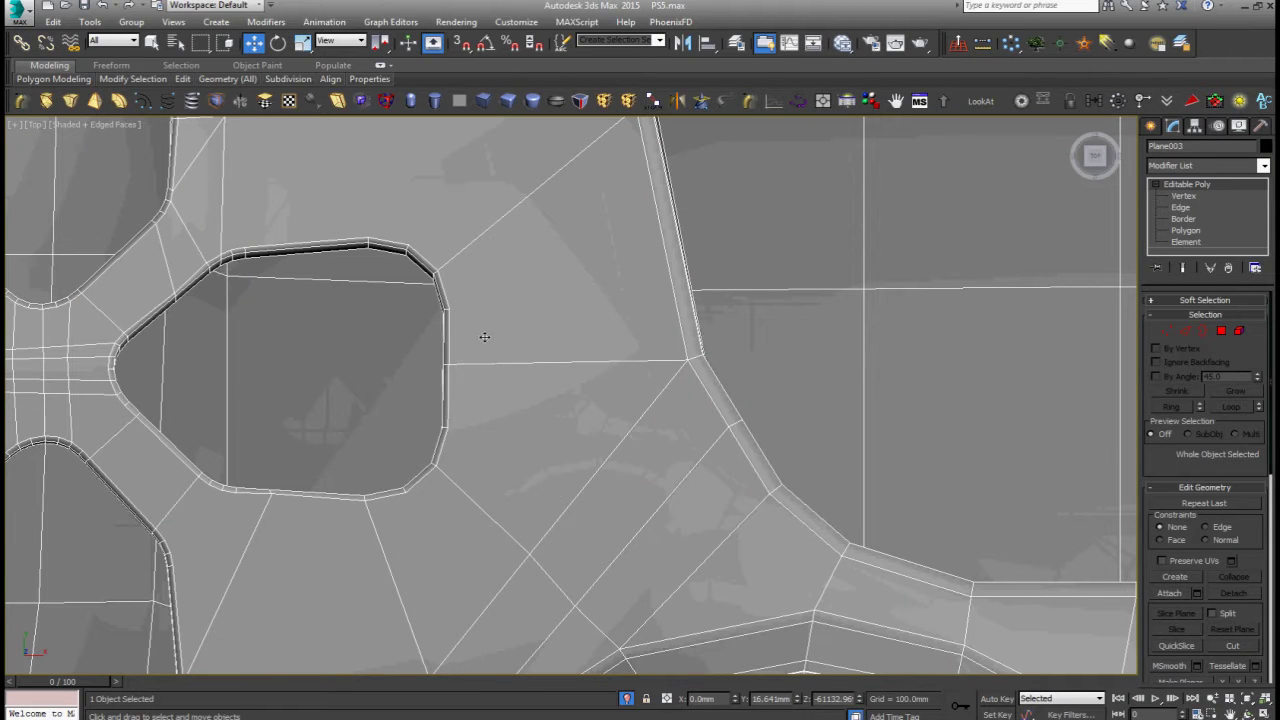
{"action": "scroll", "coordinate": [484, 337], "scroll_direction": "down", "scroll_amount": 10}
{"action": "scroll", "coordinate": [484, 217], "scroll_direction": "up", "scroll_amount": 10}
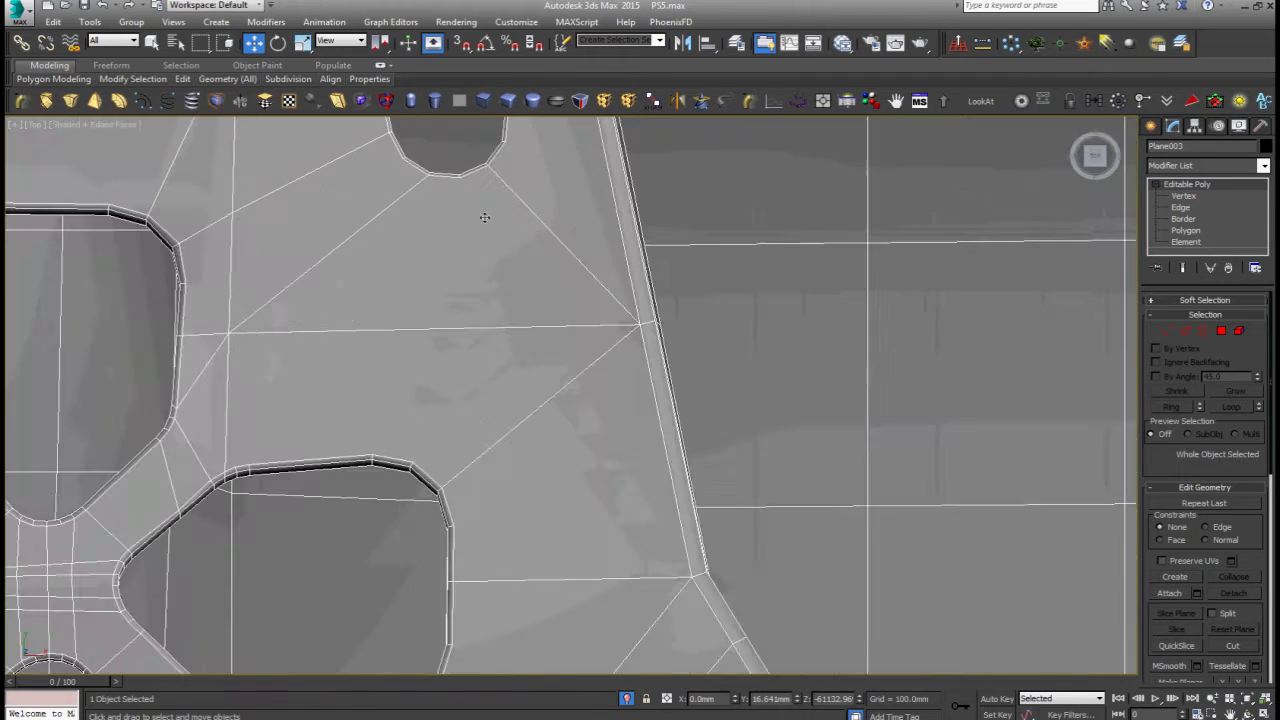
{"action": "middle_click_drag", "start_coordinate": [484, 218], "coordinate": [517, 286]}
Cut a vertex-snapped edge from the lower end of the small oval opening to the upper rim of the right D-pad opening
{"action": "key", "text": "1"}
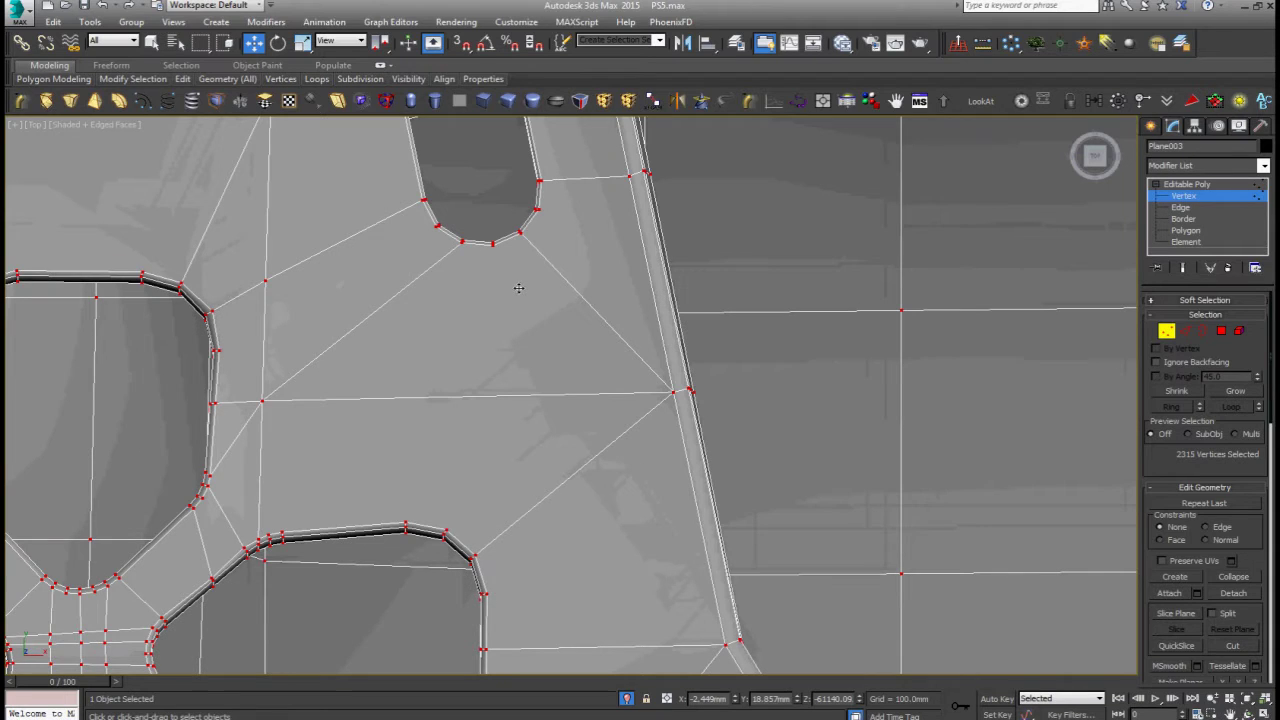
{"action": "scroll", "coordinate": [520, 290], "scroll_direction": "up", "scroll_amount": 3}
{"action": "key", "text": "alt+c"}
{"action": "key", "text": "s"}
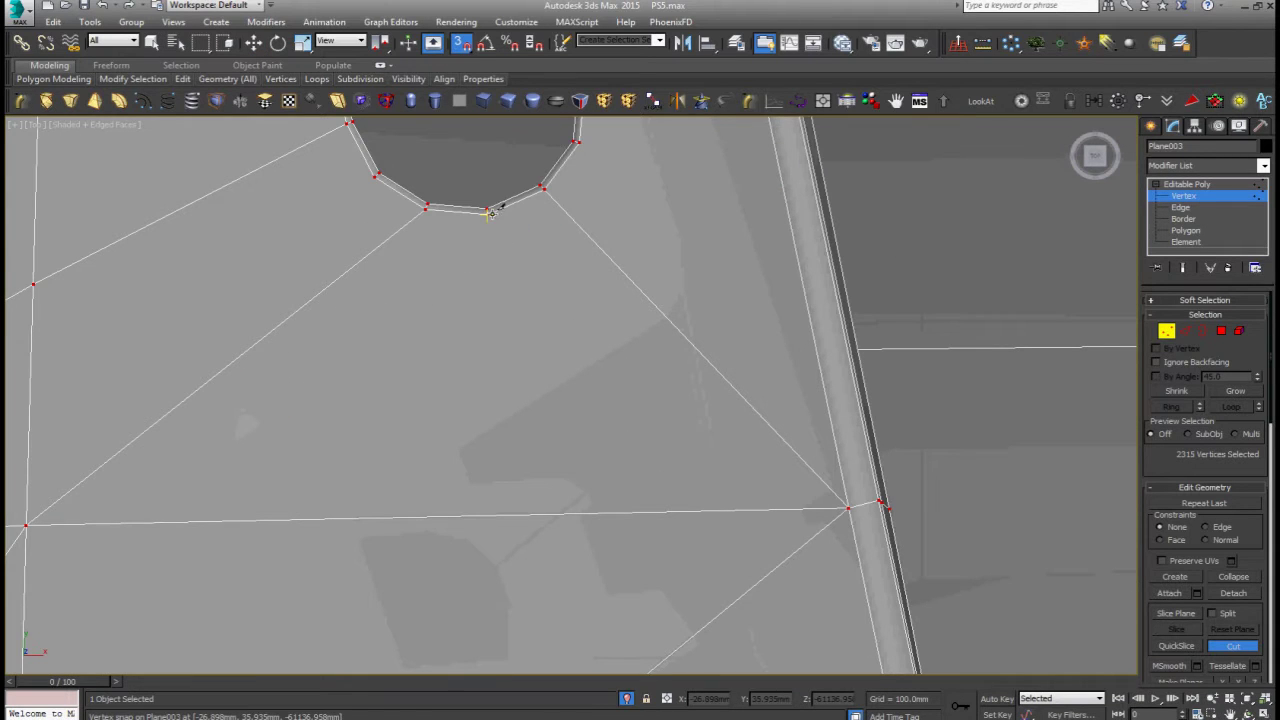
{"action": "left_click", "coordinate": [491, 213]}
{"action": "scroll", "coordinate": [491, 213], "scroll_direction": "down", "scroll_amount": 1}
{"action": "scroll", "coordinate": [312, 440], "scroll_direction": "up", "scroll_amount": 5}
{"action": "left_click", "coordinate": [307, 437]}
{"action": "key", "text": "s"}
{"action": "right_click", "coordinate": [382, 418]}
Examine the edge flow around the small oval and D-pad openings, ending at the area below the lower D-pad opening
{"action": "scroll", "coordinate": [425, 451], "scroll_direction": "down", "scroll_amount": 5}
{"action": "middle_click_drag", "start_coordinate": [427, 450], "coordinate": [491, 467]}
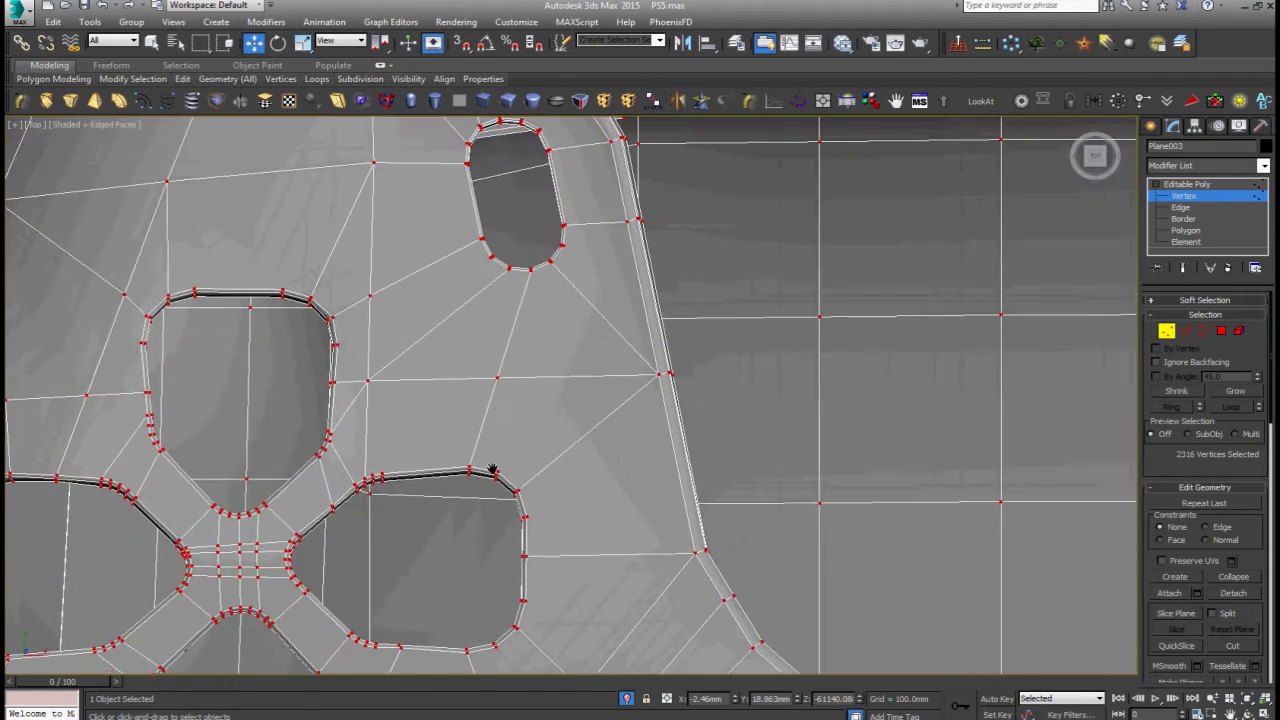
{"action": "scroll", "coordinate": [491, 467], "scroll_direction": "down", "scroll_amount": 1}
{"action": "scroll", "coordinate": [554, 434], "scroll_direction": "up", "scroll_amount": 1}
{"action": "scroll", "coordinate": [629, 366], "scroll_direction": "up", "scroll_amount": 1}
{"action": "scroll", "coordinate": [480, 534], "scroll_direction": "up", "scroll_amount": 1}
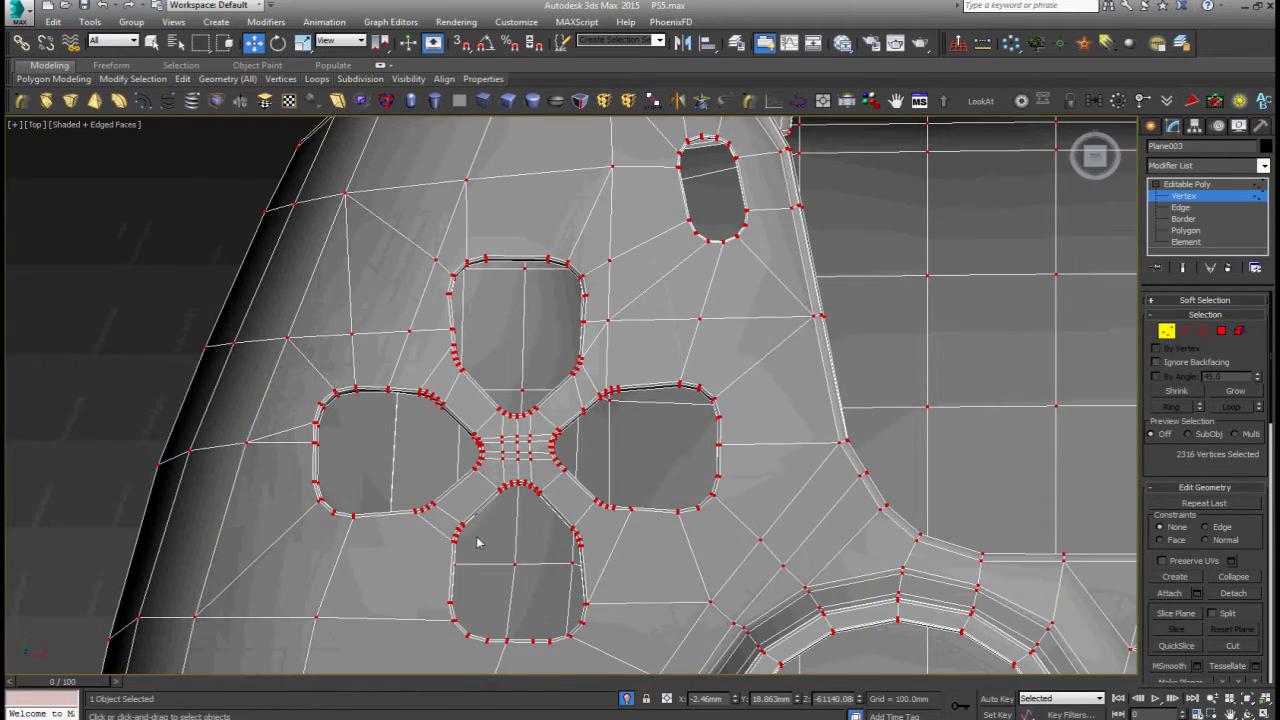
{"action": "scroll", "coordinate": [477, 543], "scroll_direction": "up", "scroll_amount": 2}
{"action": "scroll", "coordinate": [425, 537], "scroll_direction": "up", "scroll_amount": 2}
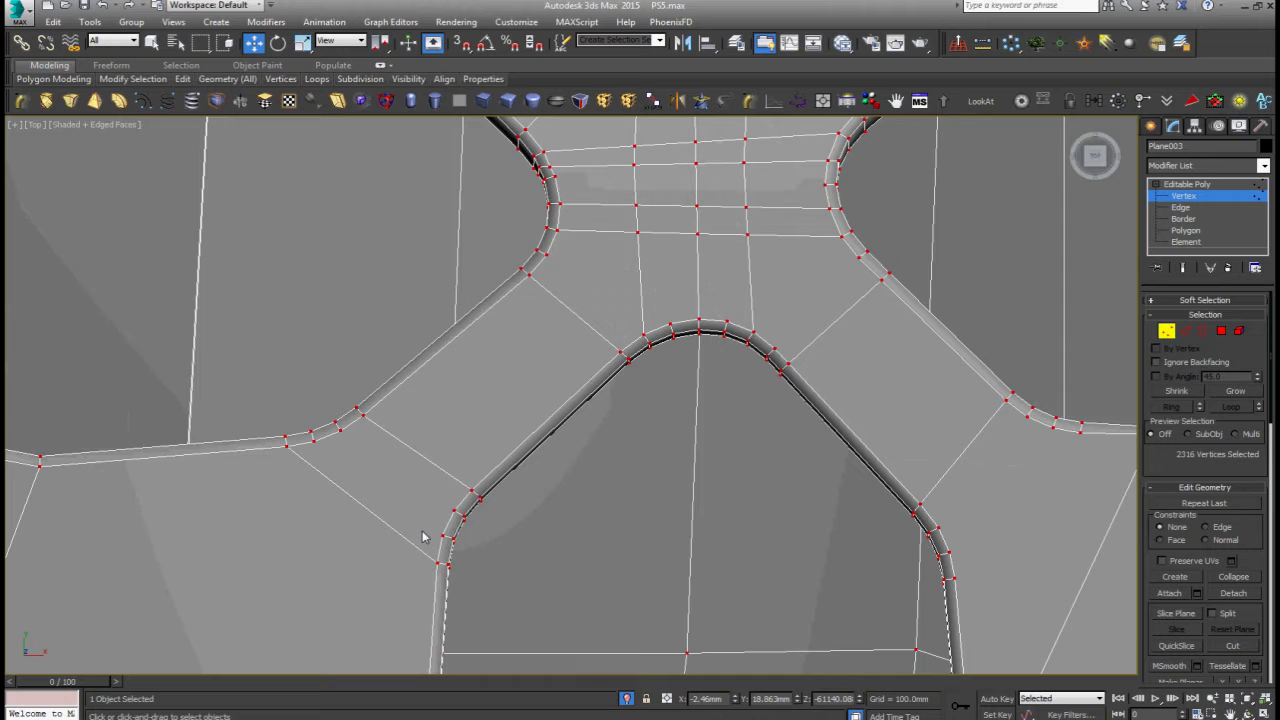
{"action": "scroll", "coordinate": [480, 474], "scroll_direction": "down", "scroll_amount": 3}
{"action": "scroll", "coordinate": [490, 358], "scroll_direction": "up", "scroll_amount": 1}
{"action": "middle_click_drag", "start_coordinate": [447, 460], "coordinate": [503, 377]}
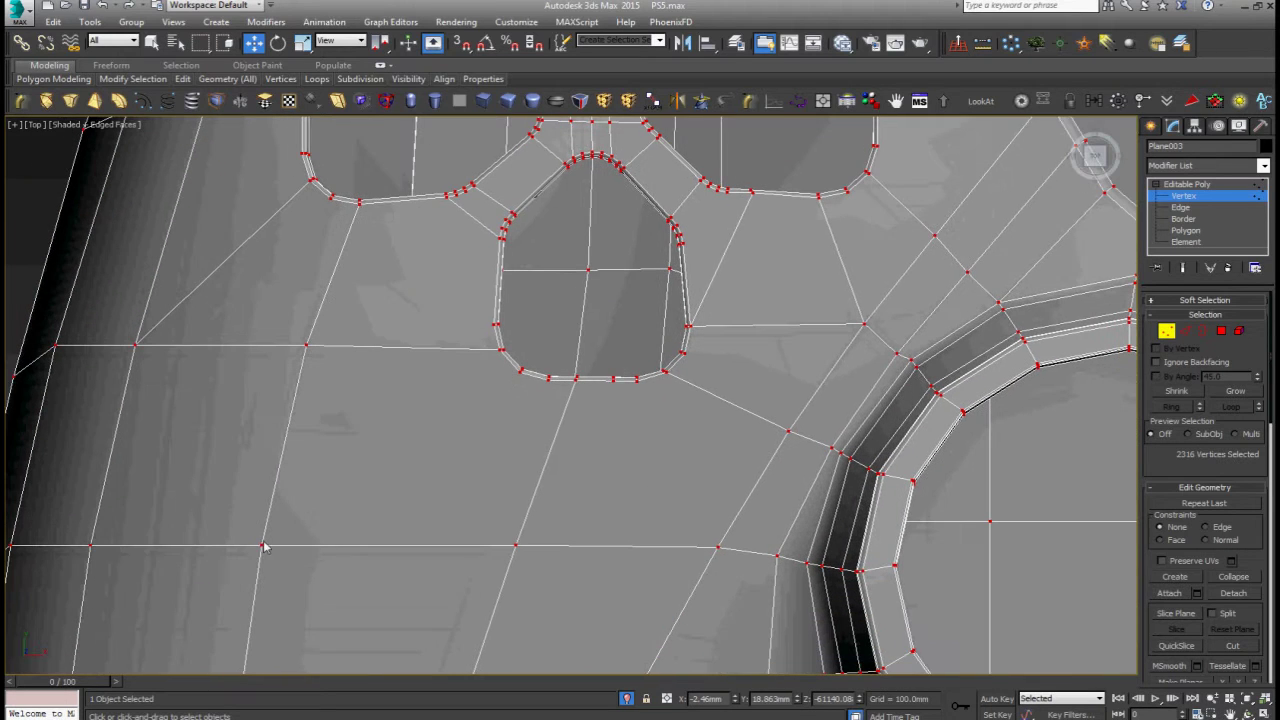
Connect two surface vertices below the lower D-pad opening to the rim vertices at the opening's lower left and lower right corners
{"action": "left_click", "coordinate": [262, 545]}
{"action": "scroll", "coordinate": [515, 368], "scroll_direction": "up", "scroll_amount": 6}
{"action": "left_click_drag", "start_coordinate": [529, 380], "coordinate": [461, 437]}
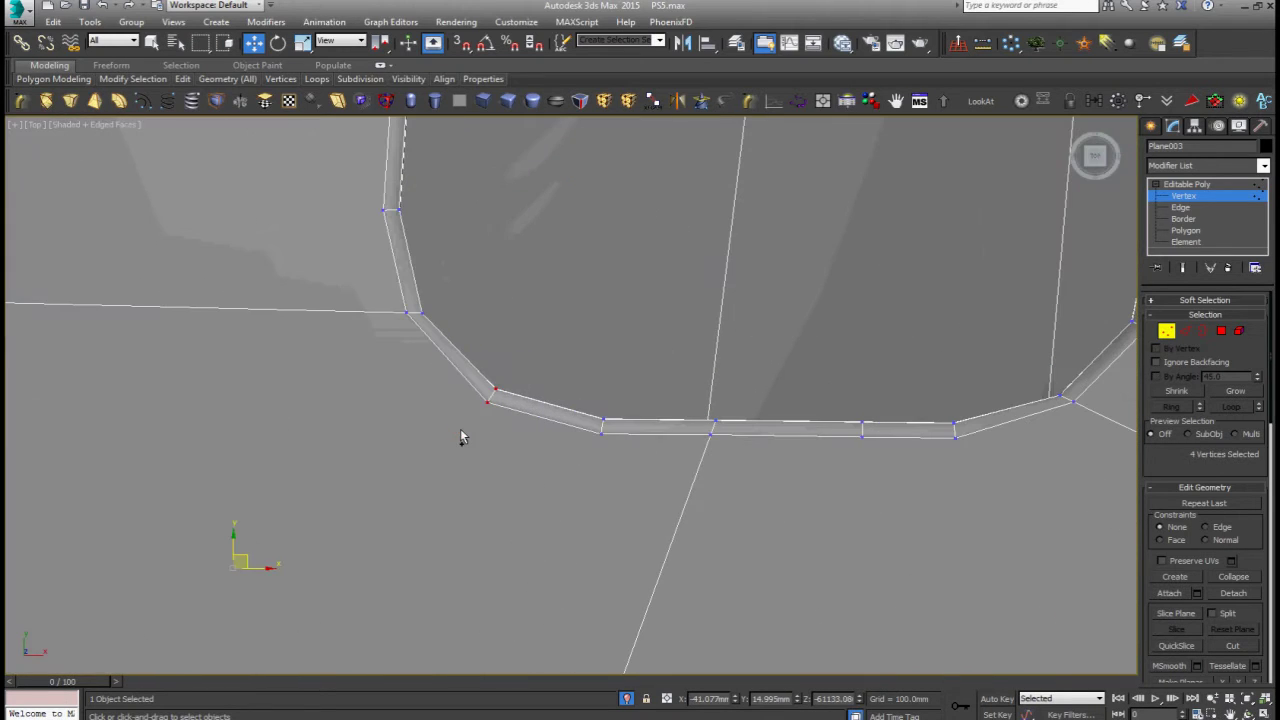
{"action": "scroll", "coordinate": [466, 437], "scroll_direction": "down", "scroll_amount": 7}
{"action": "scroll", "coordinate": [594, 503], "scroll_direction": "up", "scroll_amount": 2}
{"action": "left_click_drag", "start_coordinate": [651, 597], "coordinate": [724, 662]}
{"action": "scroll", "coordinate": [548, 418], "scroll_direction": "up", "scroll_amount": 5}
{"action": "left_click_drag", "start_coordinate": [651, 470], "coordinate": [651, 471]}
{"action": "scroll", "coordinate": [651, 477], "scroll_direction": "down", "scroll_amount": 4}
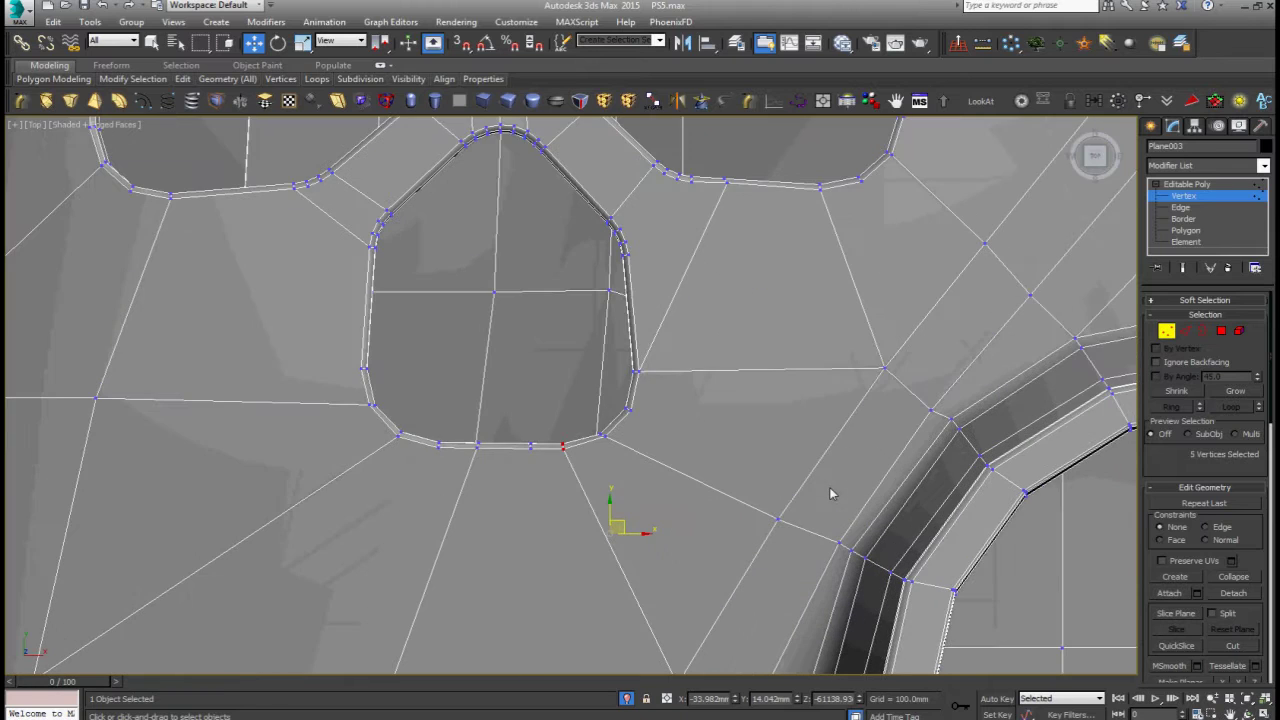
Leave vertex editing and bring back all hidden objects, including the controller reference image, in the full top view
{"action": "middle_click_drag", "start_coordinate": [713, 369], "coordinate": [714, 409]}
{"action": "scroll", "coordinate": [667, 293], "scroll_direction": "up", "scroll_amount": 1}
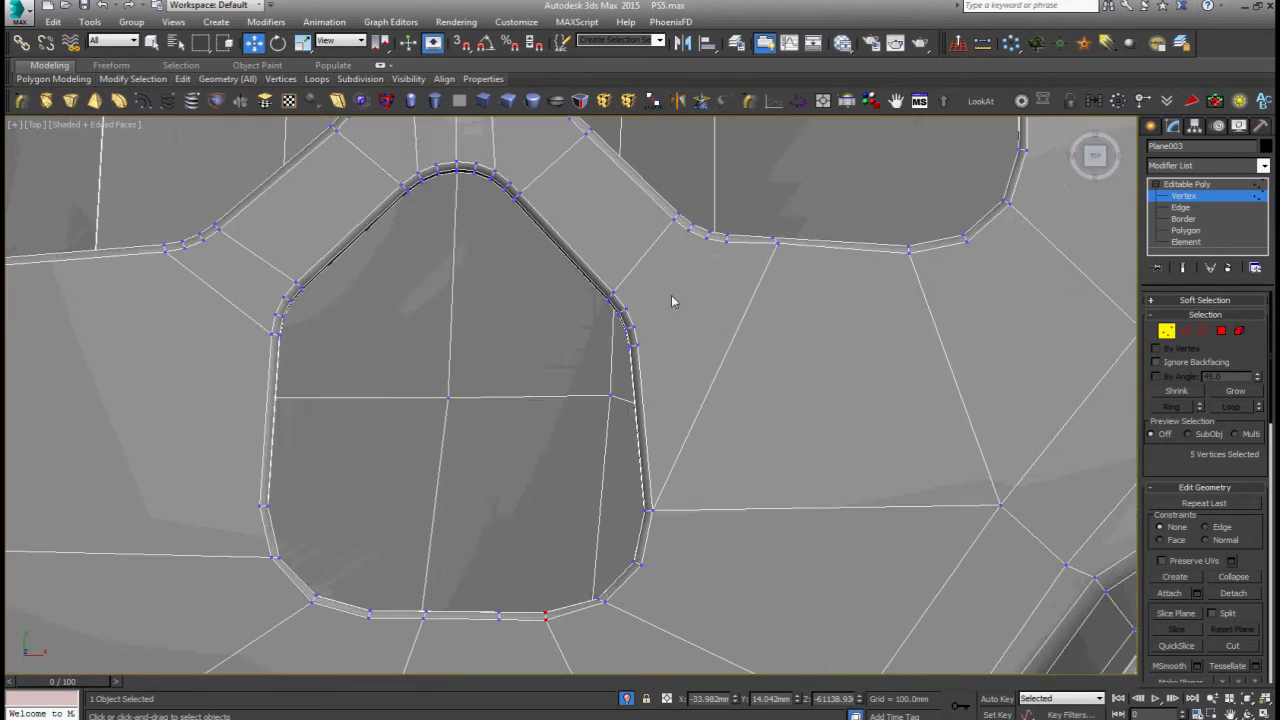
{"action": "scroll", "coordinate": [667, 293], "scroll_direction": "down", "scroll_amount": 1}
{"action": "left_click", "coordinate": [1181, 184]}
{"action": "key", "text": "z"}
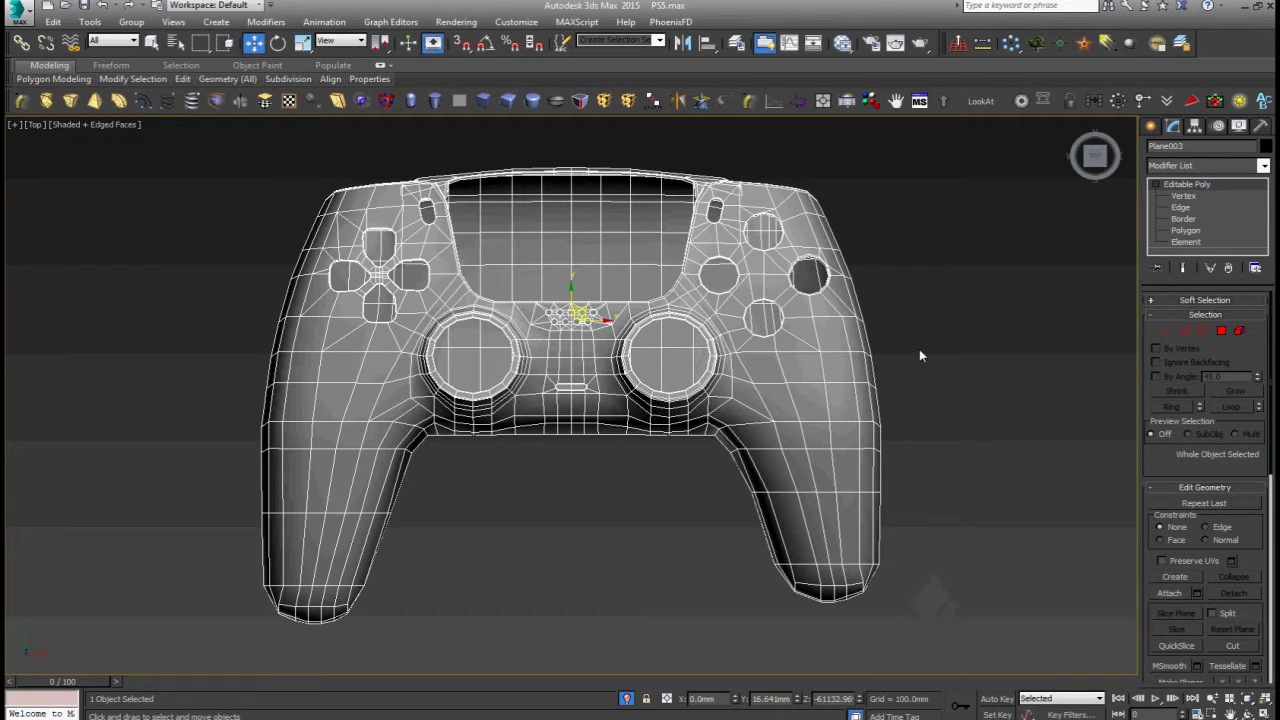
{"action": "left_click", "coordinate": [919, 349]}
{"action": "left_click", "coordinate": [597, 405]}
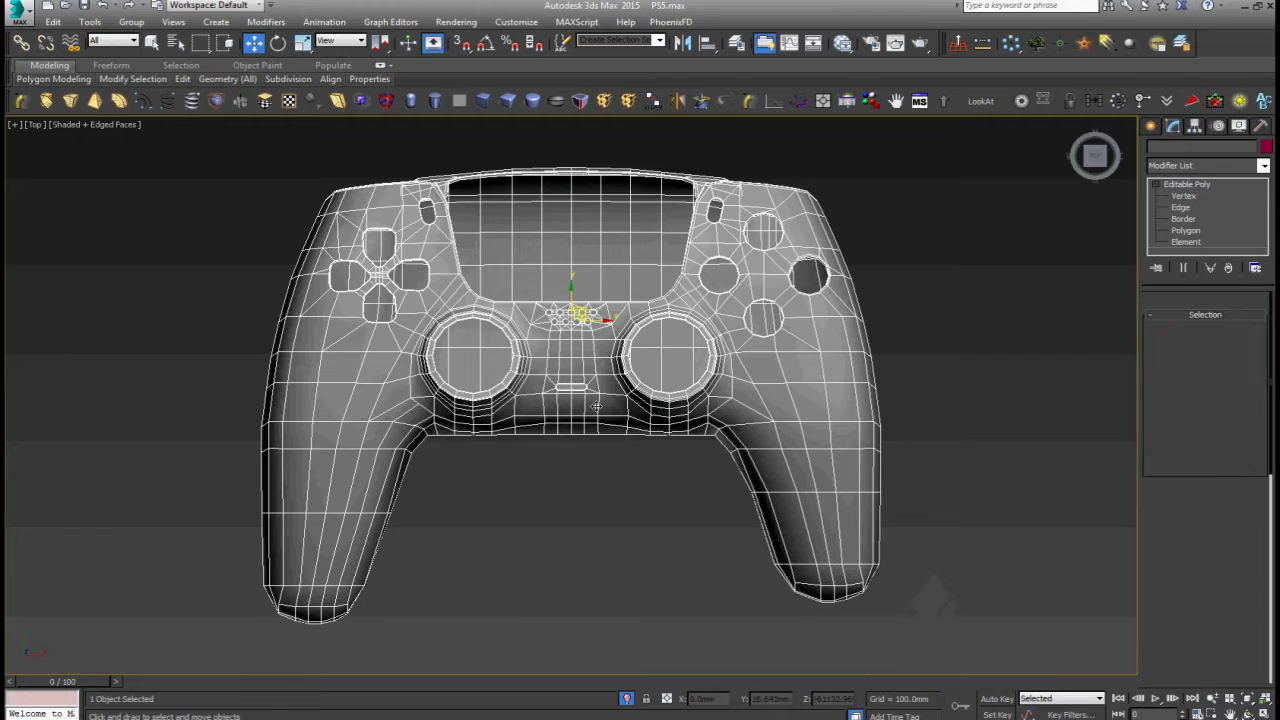
{"action": "right_click", "coordinate": [578, 520]}
{"action": "left_click", "coordinate": [617, 424]}
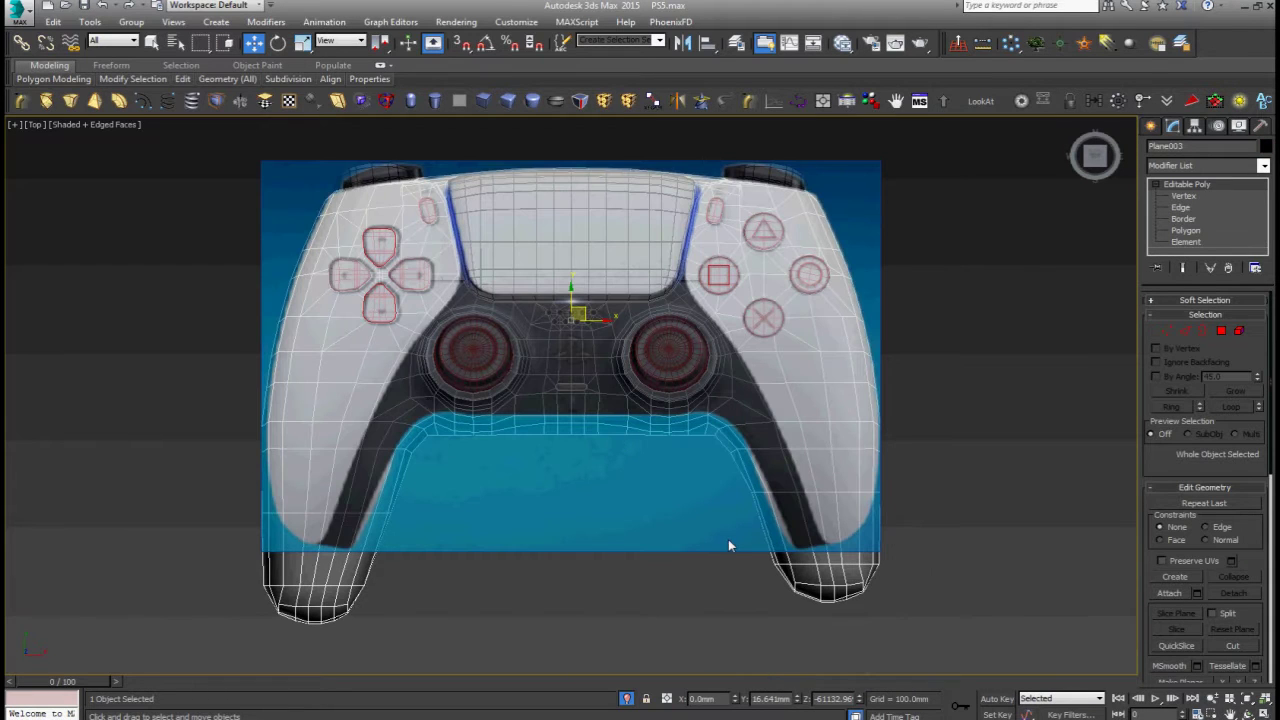
Move the left grip's tip vertices up about 4.7 mm, level with the right grip's tip
{"action": "key", "text": "1"}
{"action": "left_click_drag", "start_coordinate": [916, 545], "coordinate": [587, 640]}
{"action": "left_click_drag", "start_coordinate": [434, 652], "coordinate": [211, 552]}
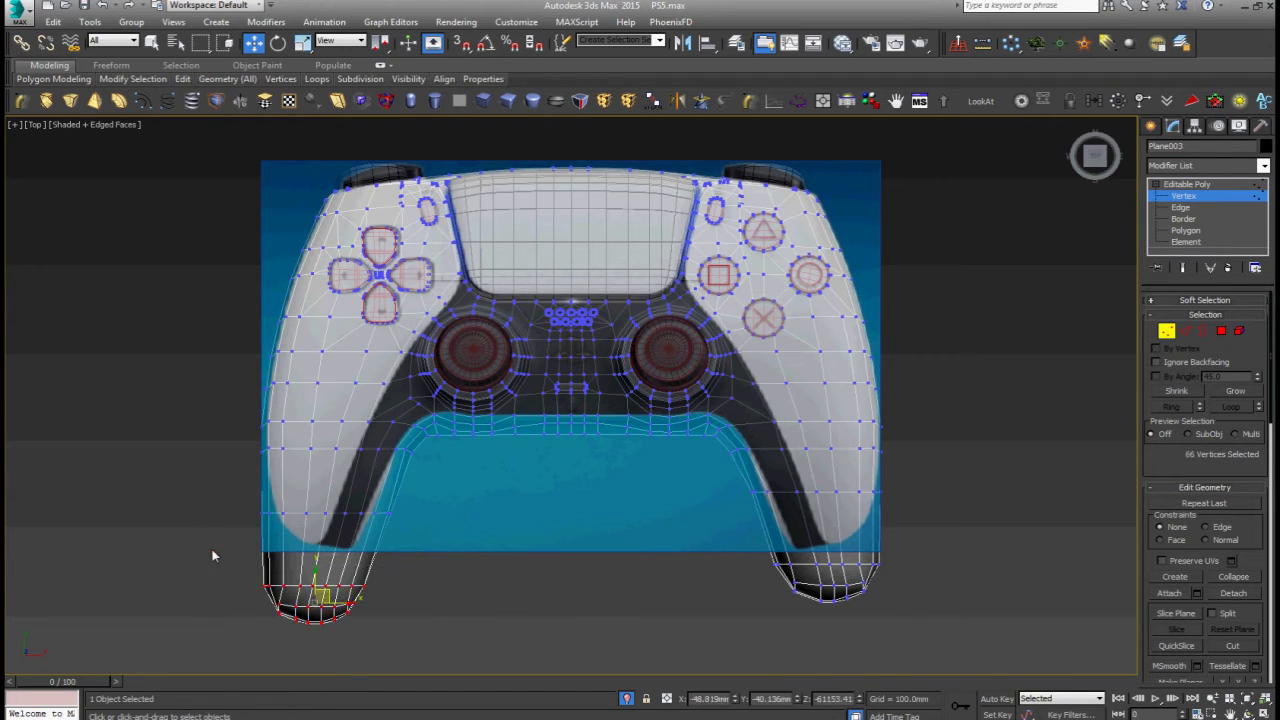
{"action": "left_click_drag", "start_coordinate": [312, 578], "coordinate": [320, 553]}
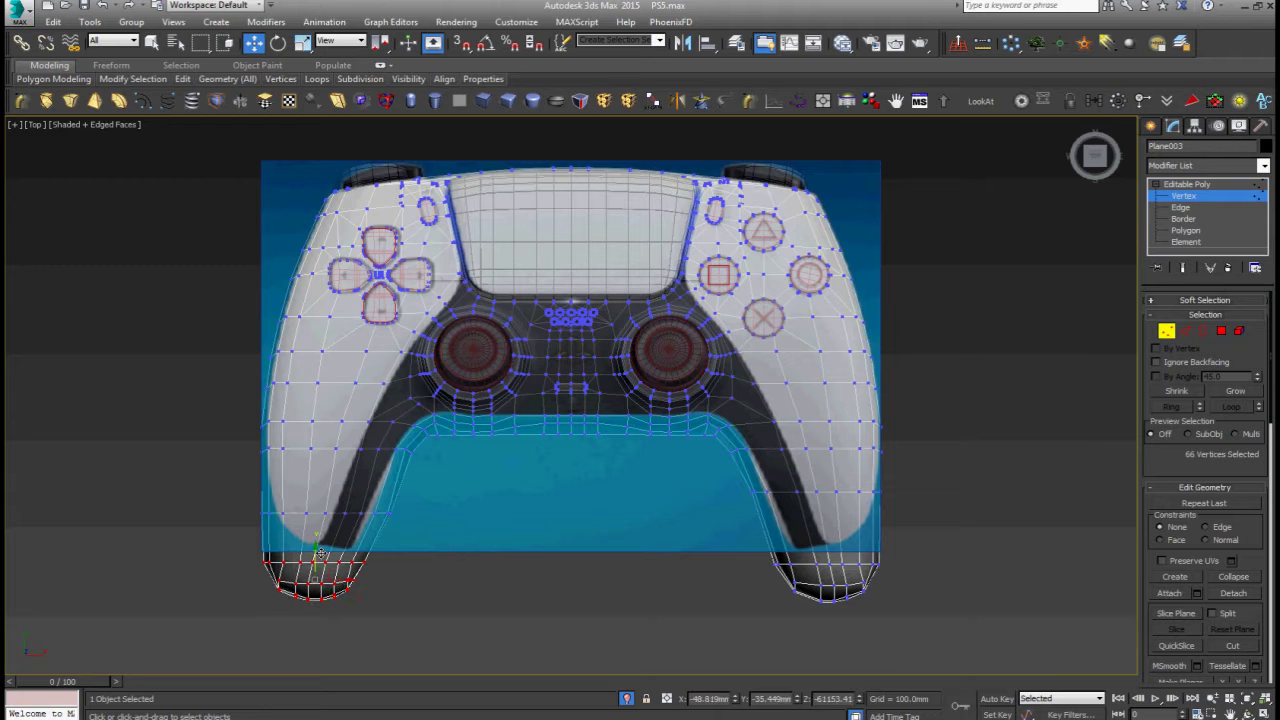
Select the vertex row above the left grip's tip and check the ring from an angle, returning to the full top view
{"action": "left_click_drag", "start_coordinate": [461, 488], "coordinate": [238, 530]}
{"action": "middle_click_drag", "start_coordinate": [300, 400], "coordinate": [347, 467], "text": "alt"}
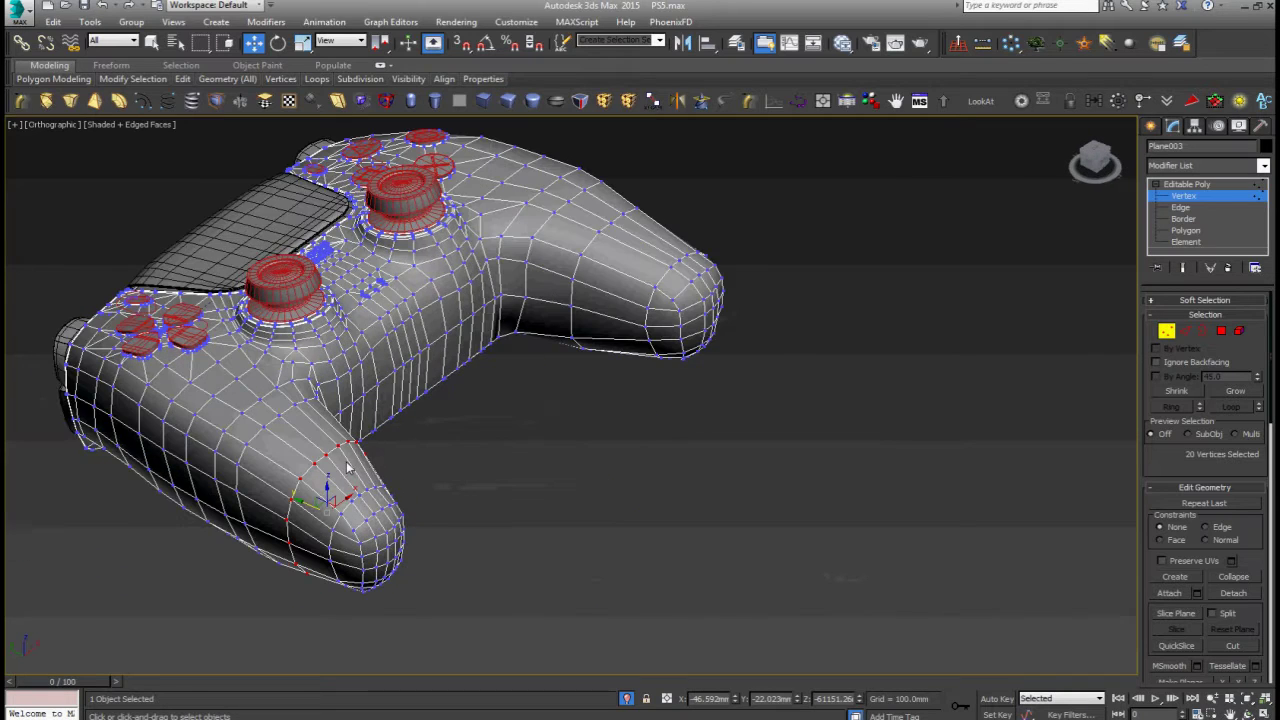
{"action": "key", "text": "t"}
{"action": "key", "text": "z"}
{"action": "left_click", "coordinate": [1195, 185]}
{"action": "key", "text": "z"}
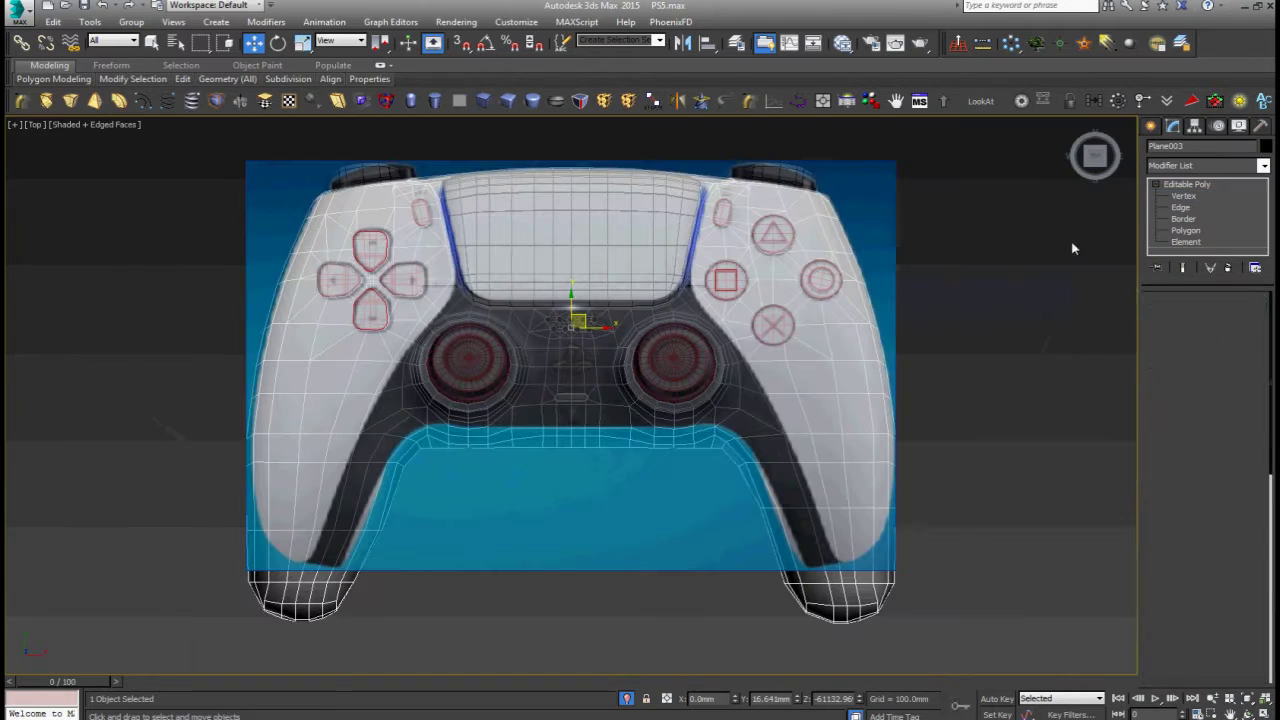
{"action": "middle_click_drag", "start_coordinate": [544, 452], "coordinate": [619, 422]}
Move the vertex row above the left grip's tip up about 3 mm, constrained to its edges
{"action": "left_click", "coordinate": [1193, 198]}
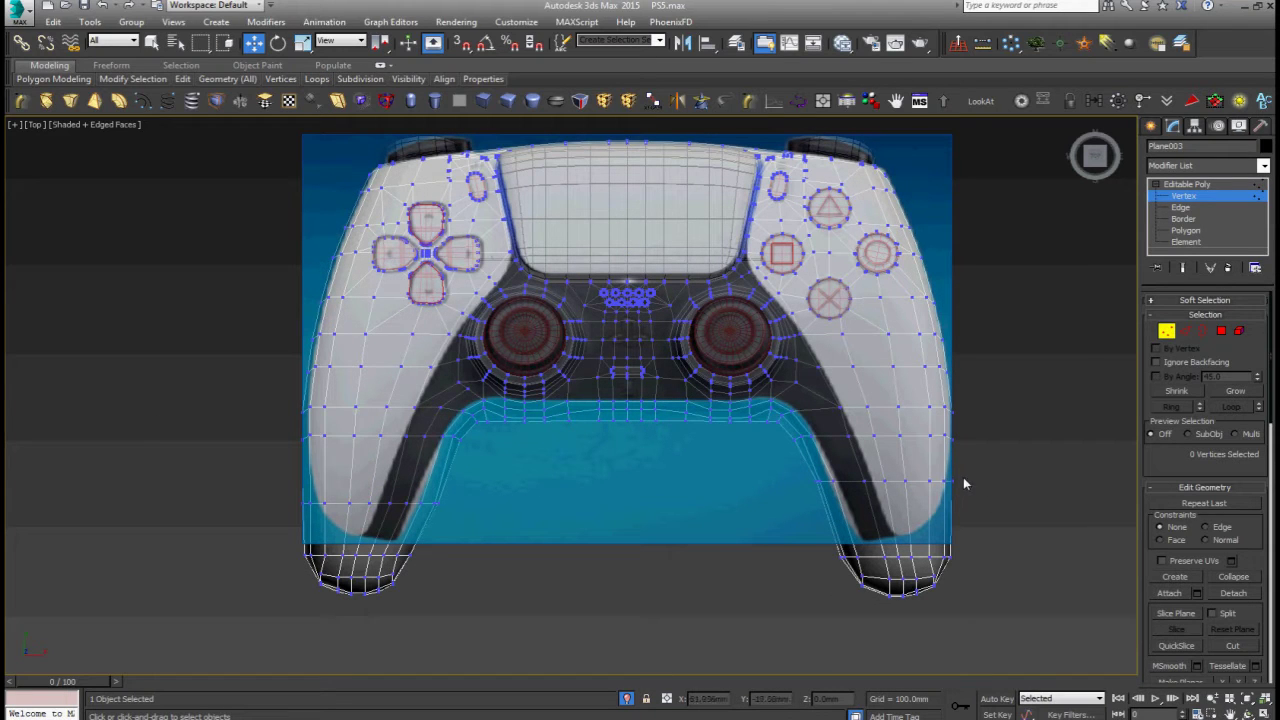
{"action": "middle_click_drag", "start_coordinate": [789, 486], "coordinate": [823, 491]}
{"action": "scroll", "coordinate": [822, 490], "scroll_direction": "up", "scroll_amount": 2}
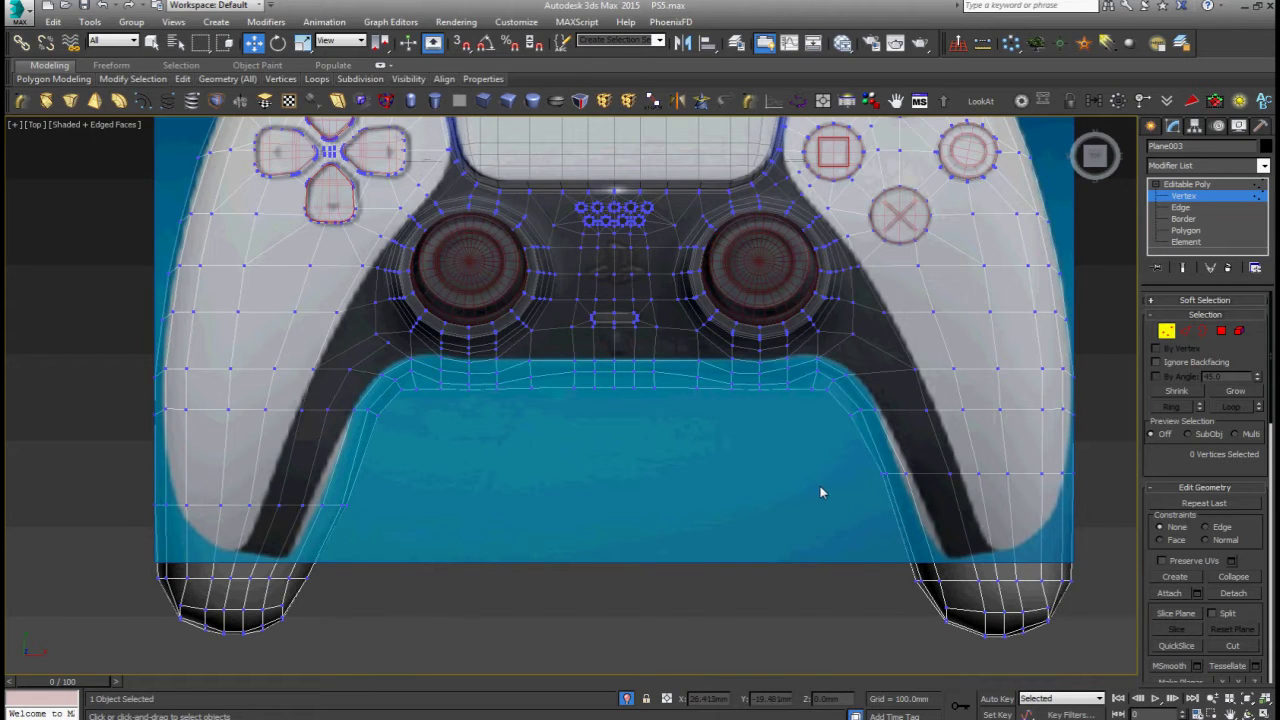
{"action": "scroll", "coordinate": [820, 492], "scroll_direction": "down", "scroll_amount": 4}
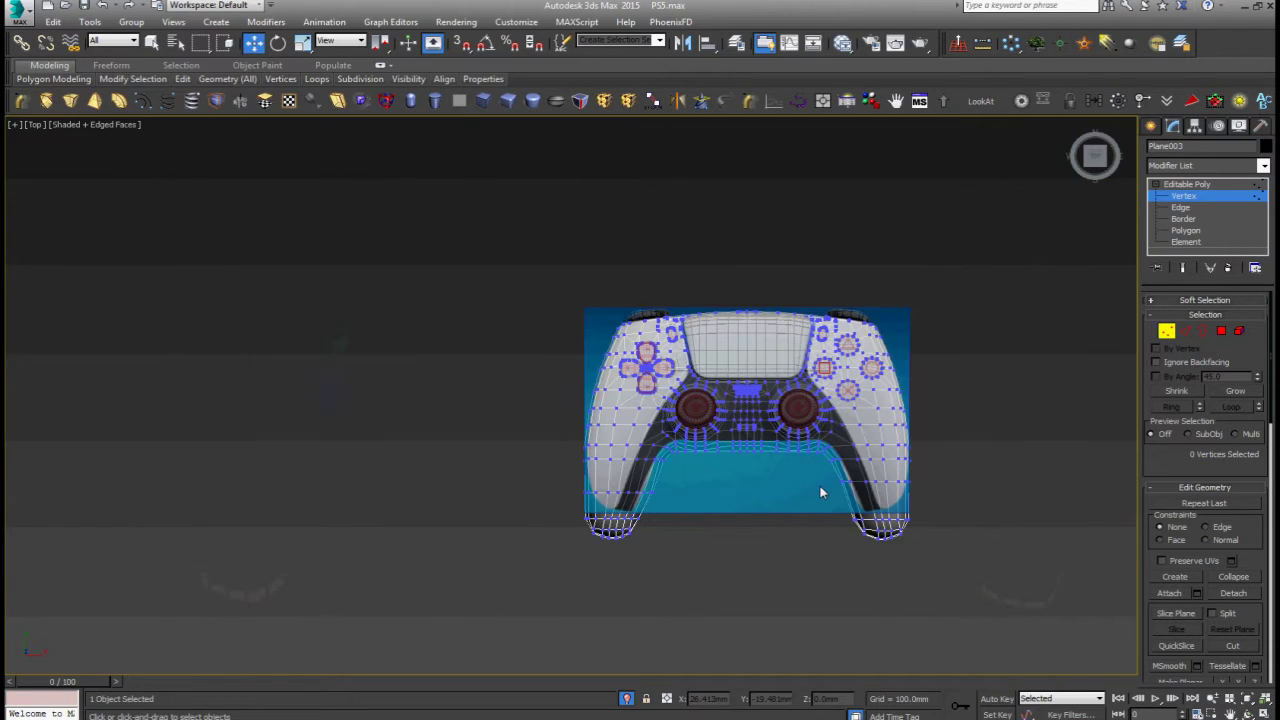
{"action": "key", "text": "z"}
{"action": "key", "text": "w"}
{"action": "left_click_drag", "start_coordinate": [213, 549], "coordinate": [213, 548]}
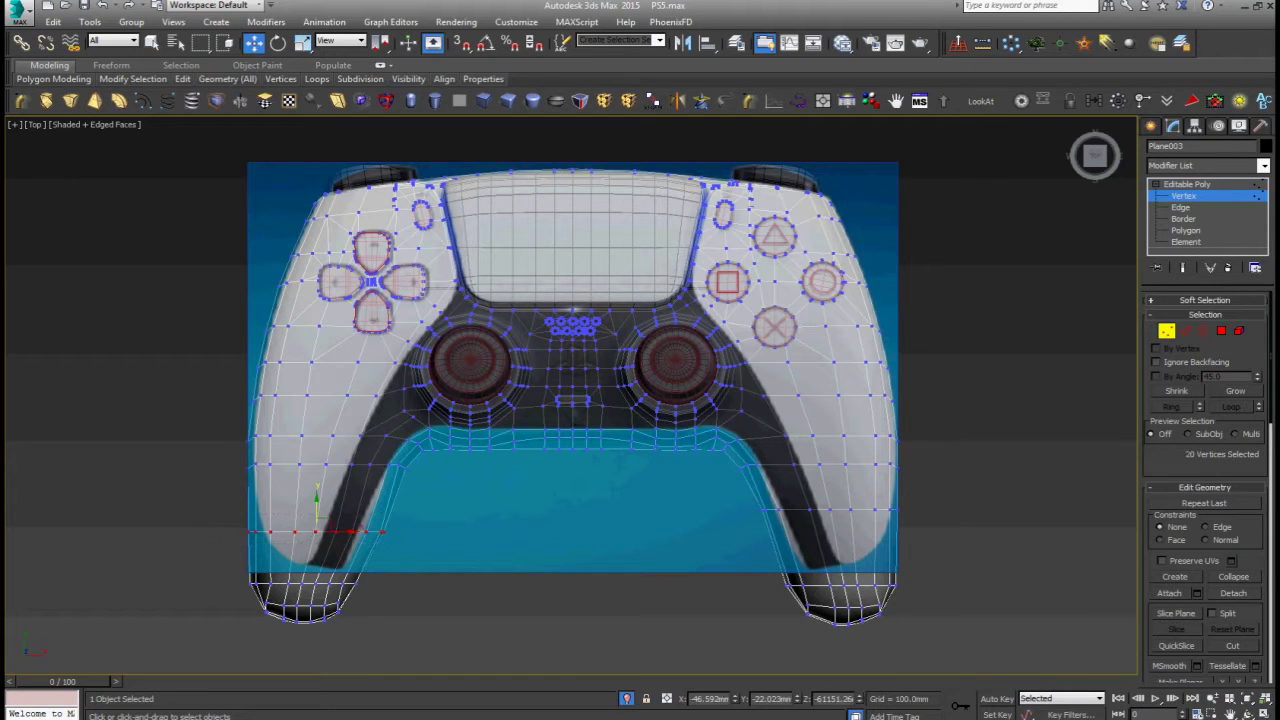
{"action": "left_click_drag", "start_coordinate": [314, 507], "coordinate": [316, 491]}
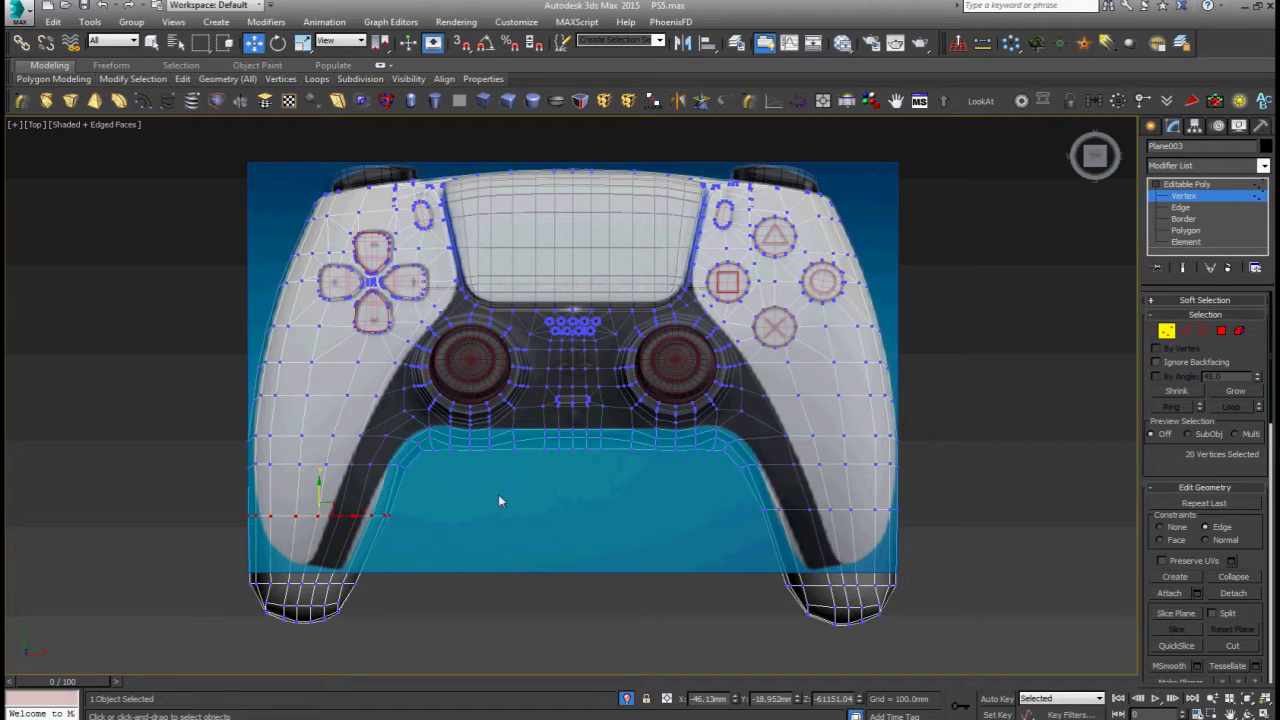
Copy the Y position of the right grip's lower vertex row onto the left grip's matching row, setting it to -17.664 mm
{"action": "left_click_drag", "start_coordinate": [868, 522], "coordinate": [703, 532]}
{"action": "left_click_drag", "start_coordinate": [798, 705], "coordinate": [797, 714]}
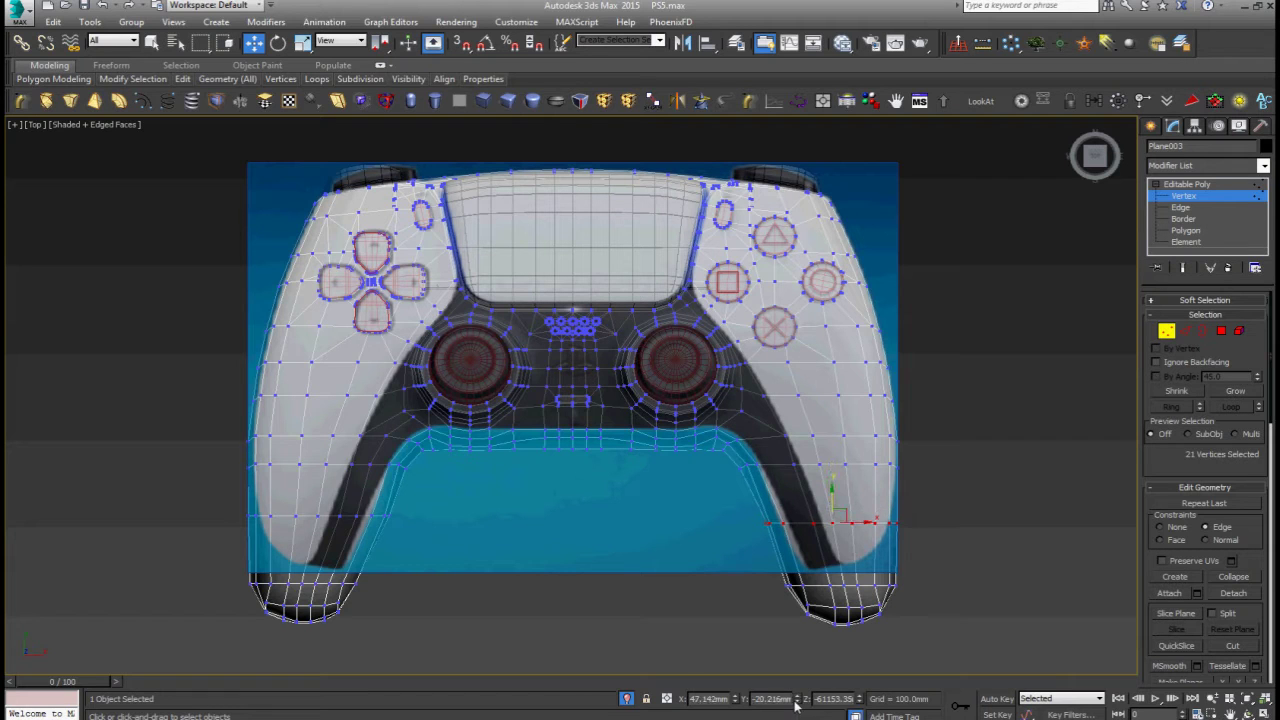
{"action": "key", "text": "ctrl+z"}
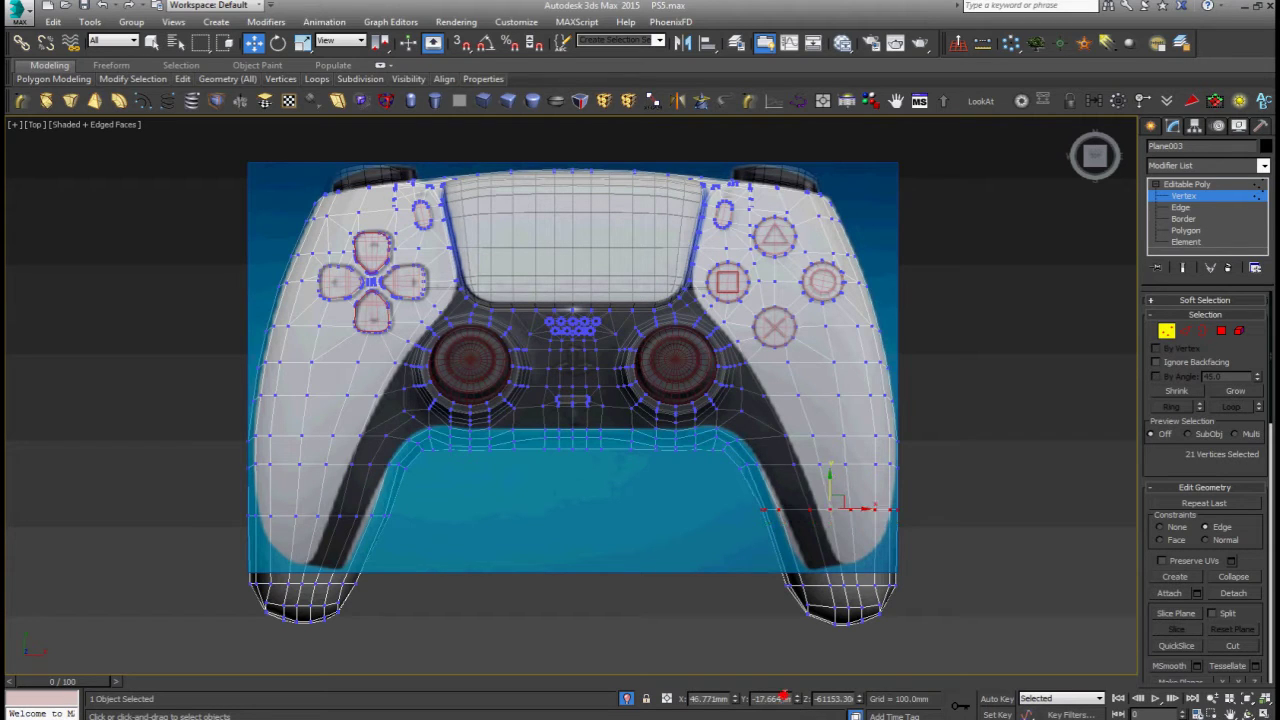
{"action": "left_click", "coordinate": [428, 576]}
{"action": "left_click_drag", "start_coordinate": [407, 546], "coordinate": [213, 487]}
{"action": "left_click_drag", "start_coordinate": [788, 708], "coordinate": [791, 704]}
{"action": "key", "text": "ctrl+z"}
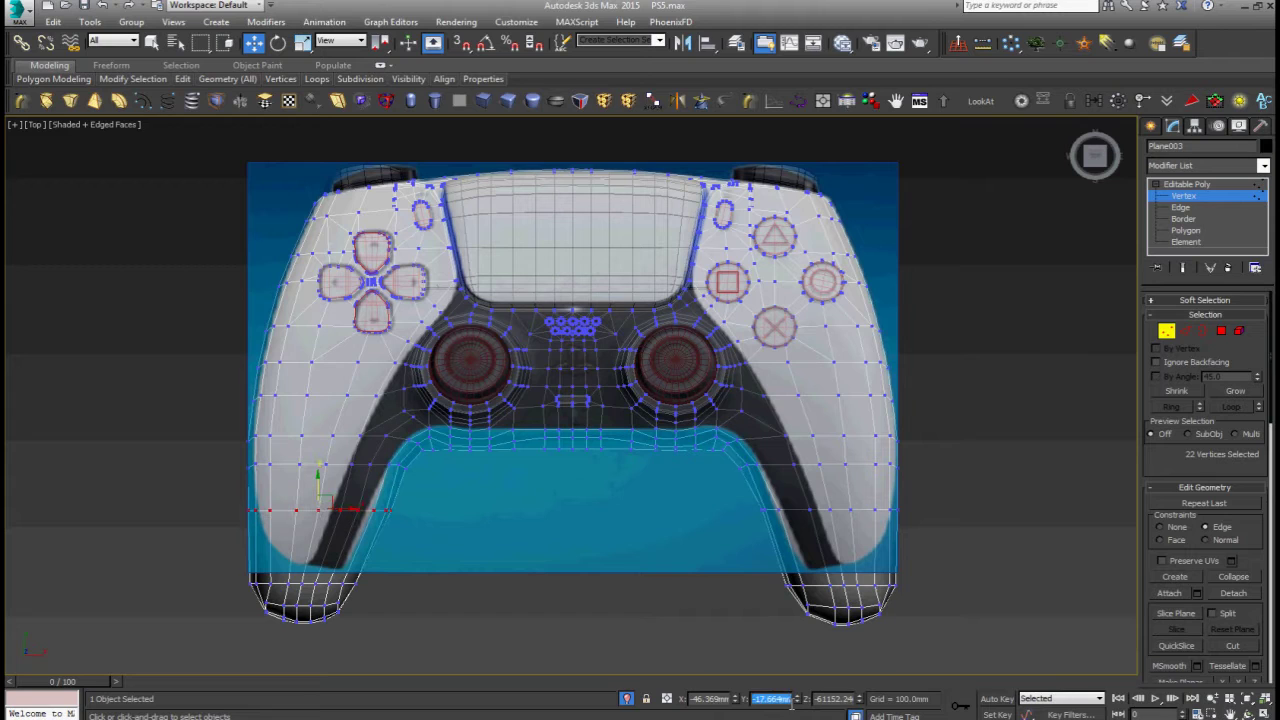
Without edge constraint, move the end vertices of both grips up together toward the grip ends in the reference image
{"action": "left_click", "coordinate": [954, 593]}
{"action": "left_click_drag", "start_coordinate": [742, 632], "coordinate": [225, 640]}
{"action": "left_click_drag", "start_coordinate": [548, 576], "coordinate": [552, 543]}
Shift the inner vertices of the left grip's lower row outward to the reference outline, including two vertices by about 0.95 mm
{"action": "scroll", "coordinate": [449, 520], "scroll_direction": "up", "scroll_amount": 4}
{"action": "left_click_drag", "start_coordinate": [441, 550], "coordinate": [386, 552]}
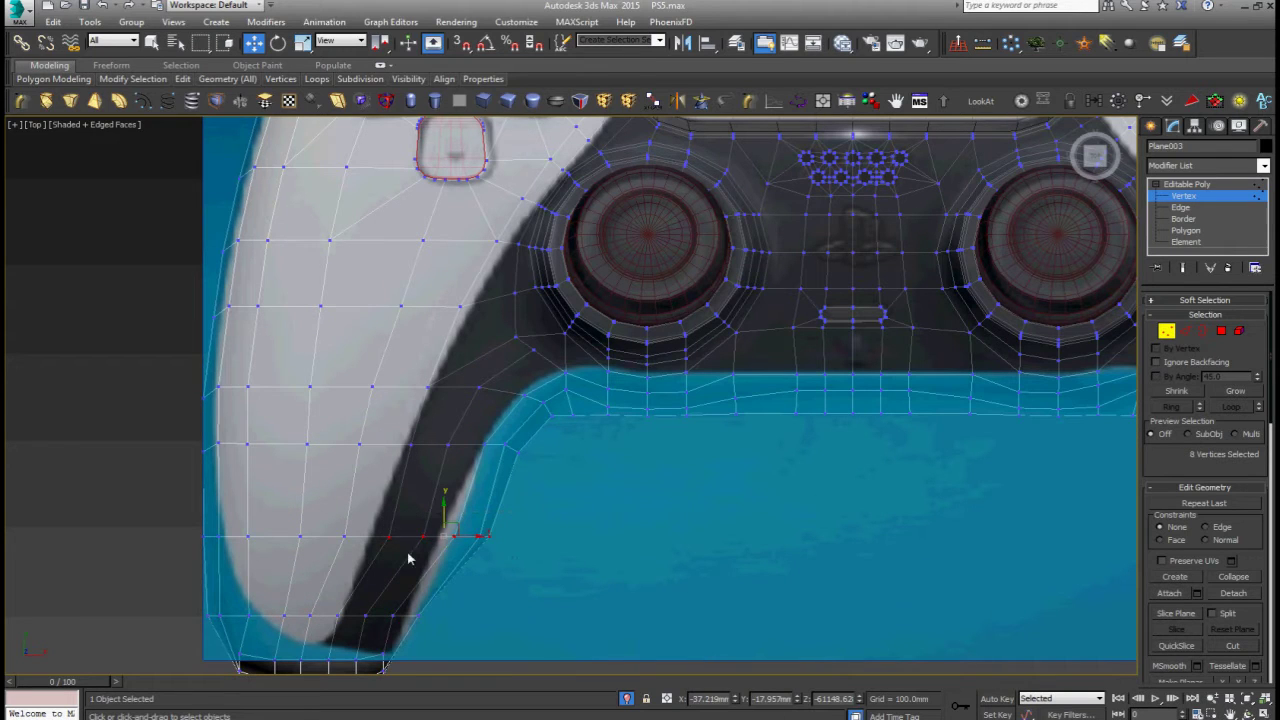
{"action": "left_click_drag", "start_coordinate": [476, 538], "coordinate": [429, 540]}
{"action": "left_click_drag", "start_coordinate": [377, 536], "coordinate": [368, 535]}
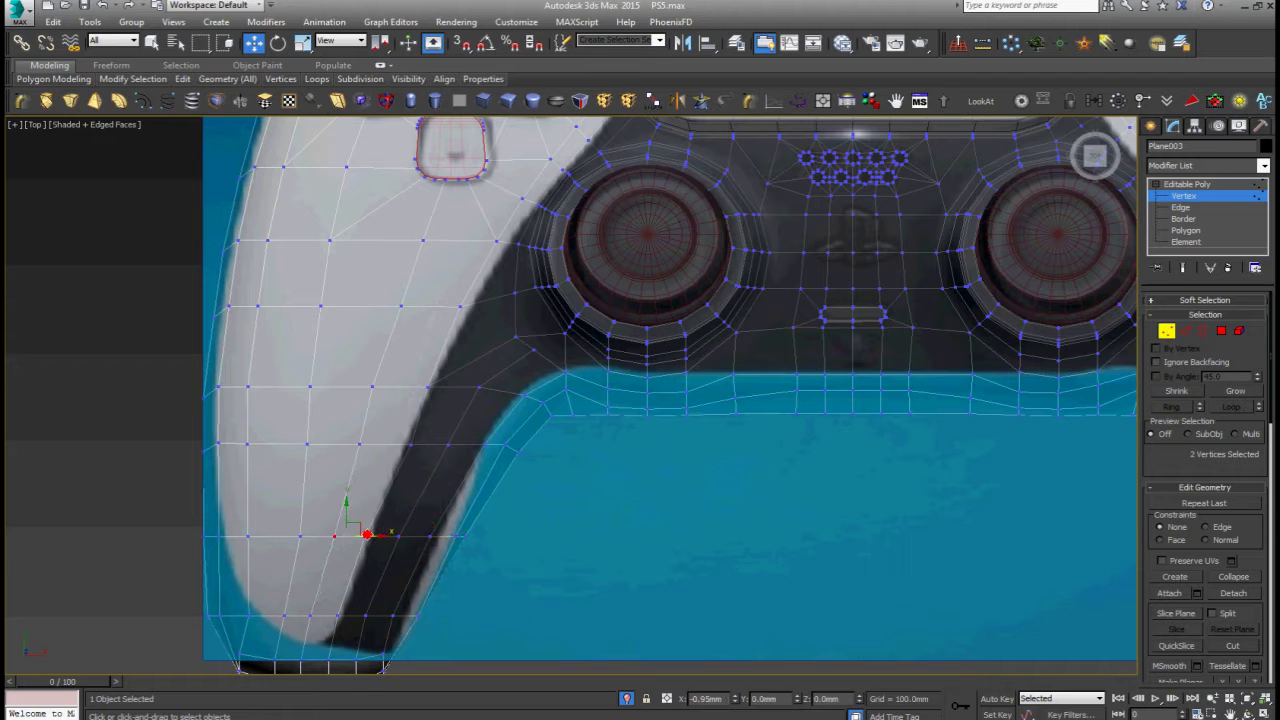
Shift the inner-edge vertices of the right grip's two lower rows outward to the reference outline, the lowest row by about 0.3 mm
{"action": "scroll", "coordinate": [368, 535], "scroll_direction": "down", "scroll_amount": 3}
{"action": "middle_click_drag", "start_coordinate": [871, 548], "coordinate": [632, 512]}
{"action": "scroll", "coordinate": [634, 514], "scroll_direction": "down", "scroll_amount": 3}
{"action": "scroll", "coordinate": [636, 507], "scroll_direction": "up", "scroll_amount": 3}
{"action": "scroll", "coordinate": [640, 509], "scroll_direction": "up", "scroll_amount": 2}
{"action": "scroll", "coordinate": [695, 503], "scroll_direction": "down", "scroll_amount": 3}
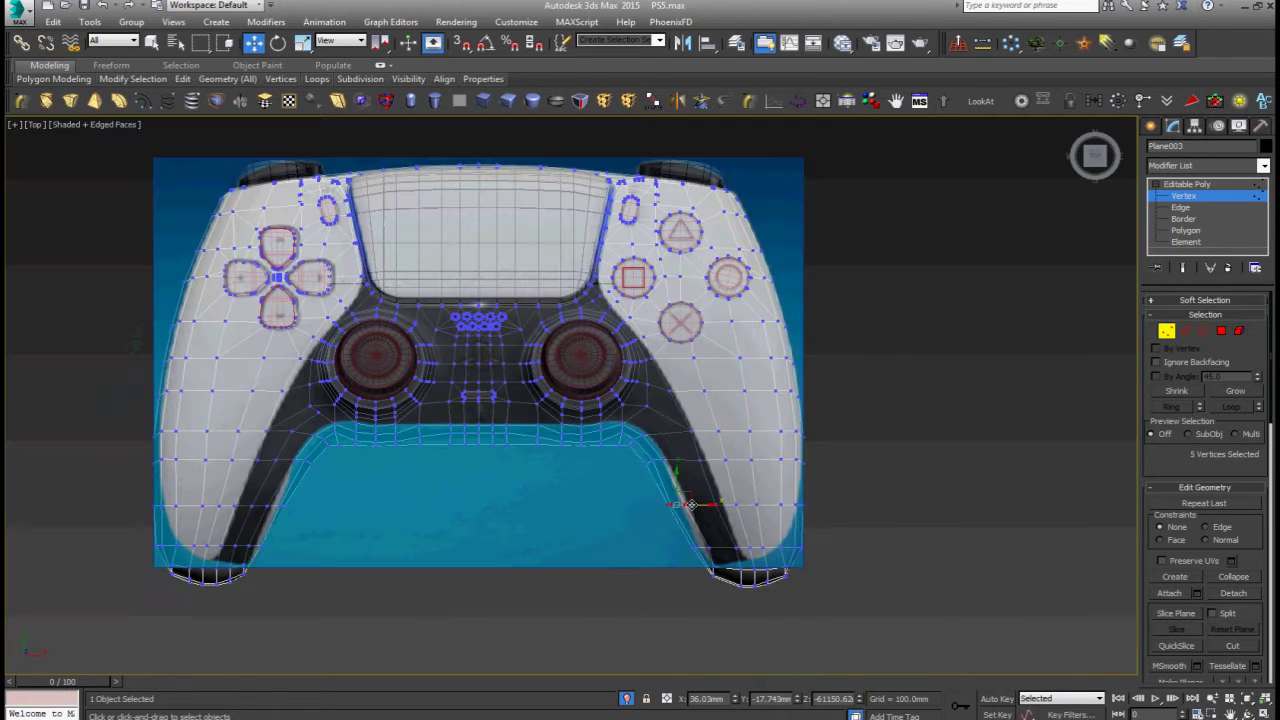
{"action": "left_click_drag", "start_coordinate": [697, 505], "coordinate": [704, 519]}
{"action": "left_click", "coordinate": [710, 554]}
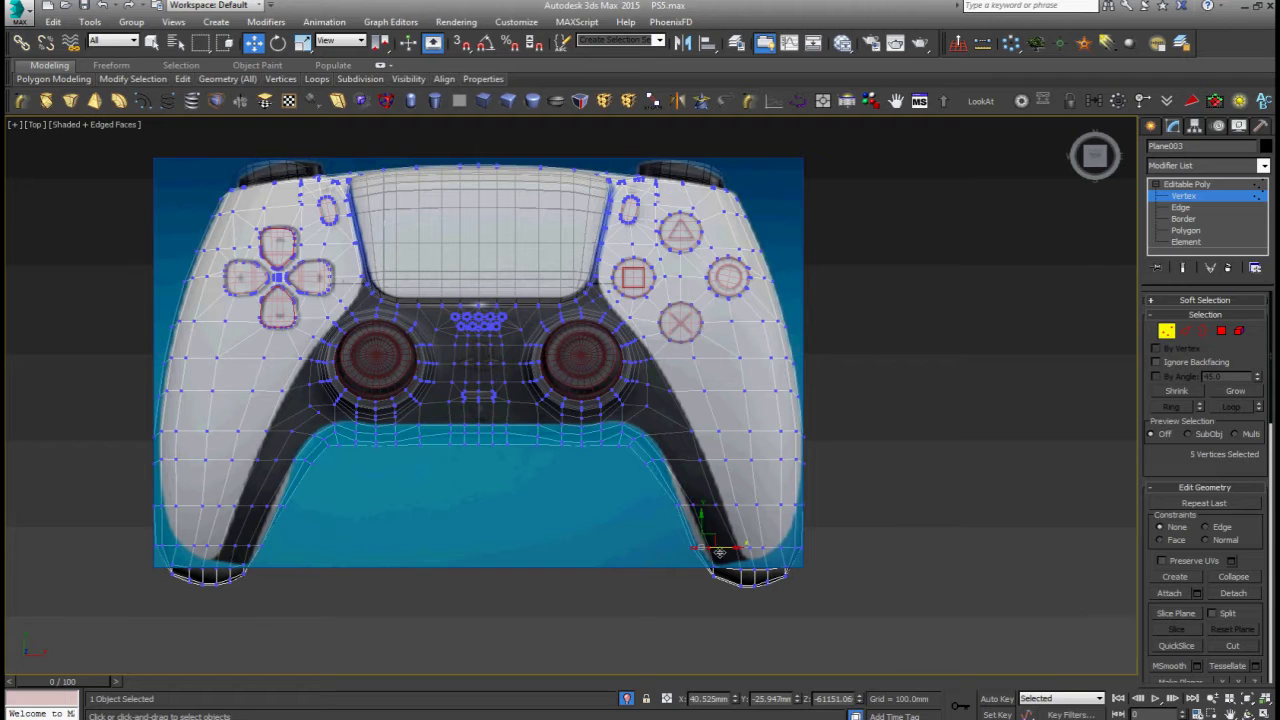
{"action": "left_click_drag", "start_coordinate": [724, 548], "coordinate": [724, 548]}
Select the vertices at the centre of the shell's lower edge and enable soft selection with a 2 mm falloff
{"action": "scroll", "coordinate": [650, 562], "scroll_direction": "up", "scroll_amount": 5}
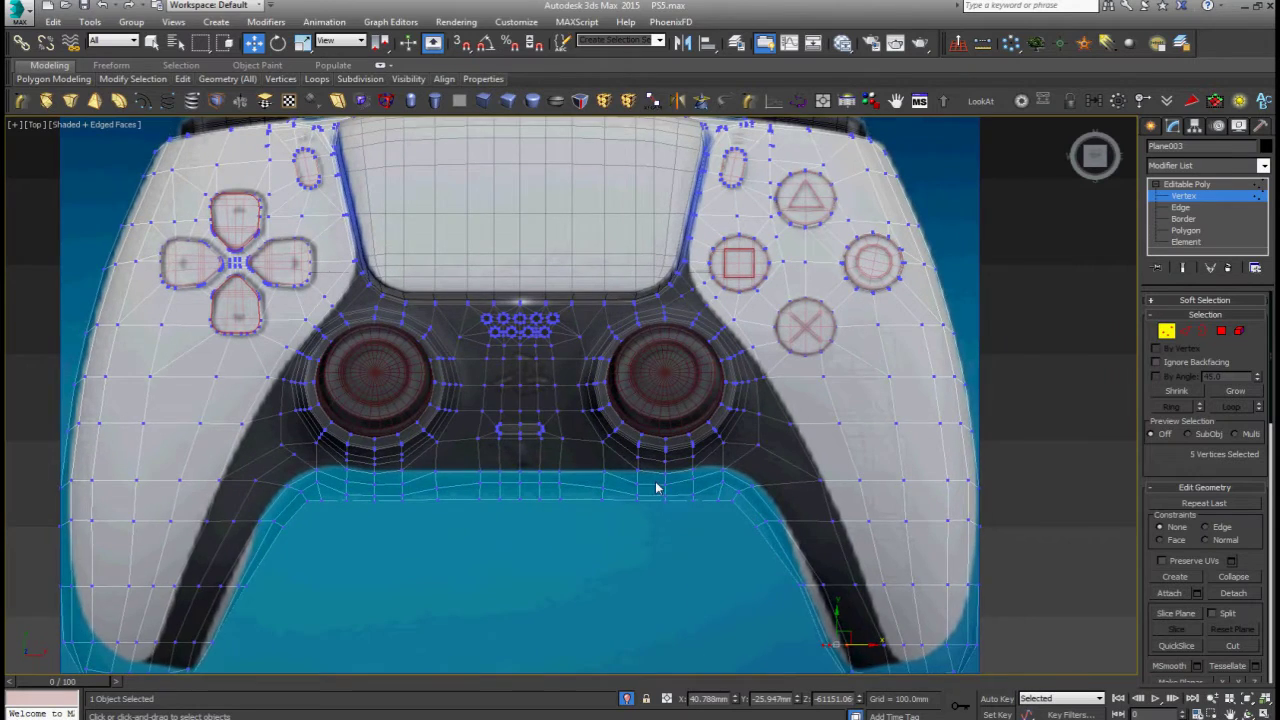
{"action": "scroll", "coordinate": [640, 530], "scroll_direction": "up", "scroll_amount": 3}
{"action": "left_click", "coordinate": [615, 575]}
{"action": "left_click_drag", "start_coordinate": [477, 511], "coordinate": [477, 511]}
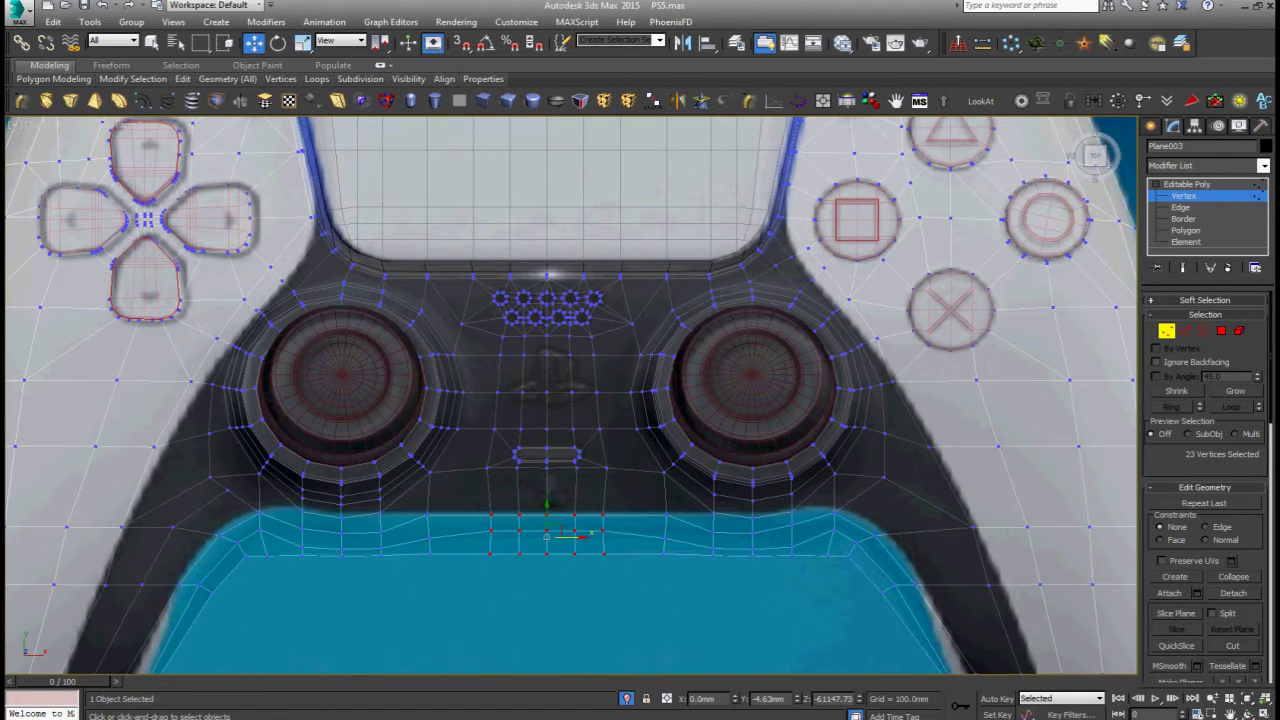
{"action": "scroll", "coordinate": [1184, 472], "scroll_direction": "down", "scroll_amount": 8}
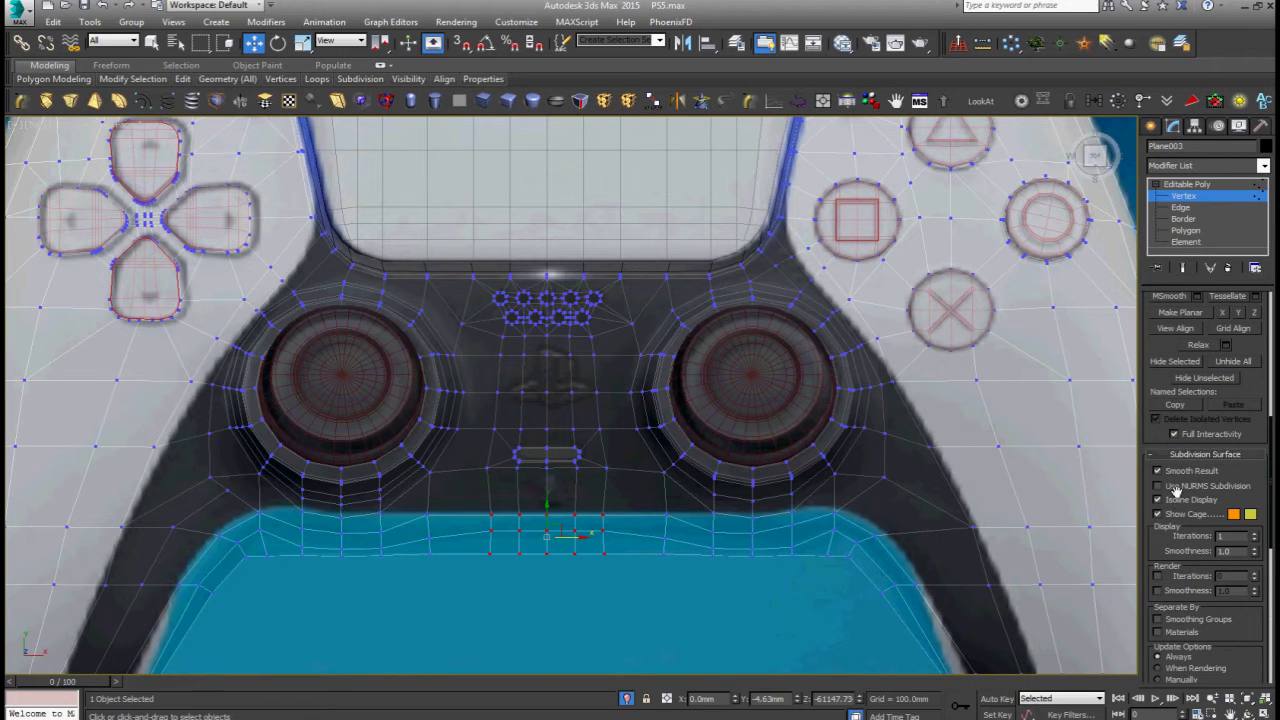
{"action": "scroll", "coordinate": [1177, 490], "scroll_direction": "up", "scroll_amount": 10}
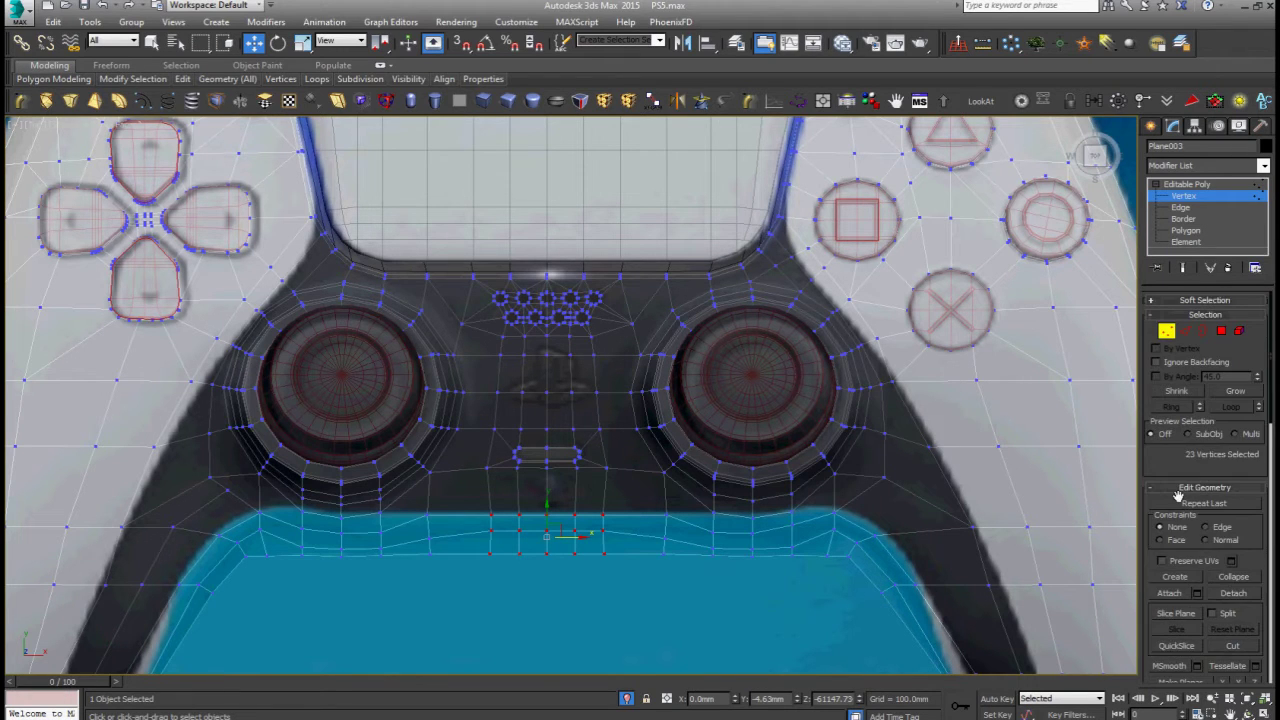
{"action": "left_click", "coordinate": [1237, 300]}
{"action": "left_click", "coordinate": [1157, 317]}
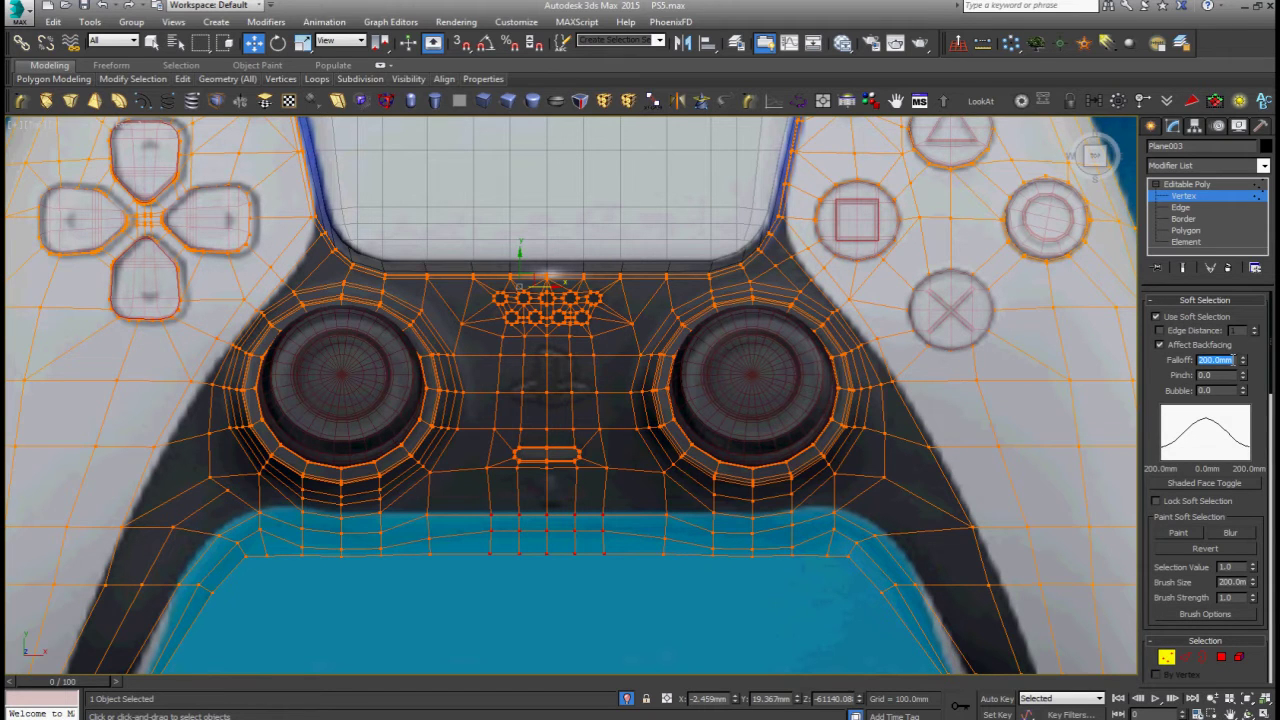
{"action": "type", "text": "2"}
{"action": "key", "text": "Return"}
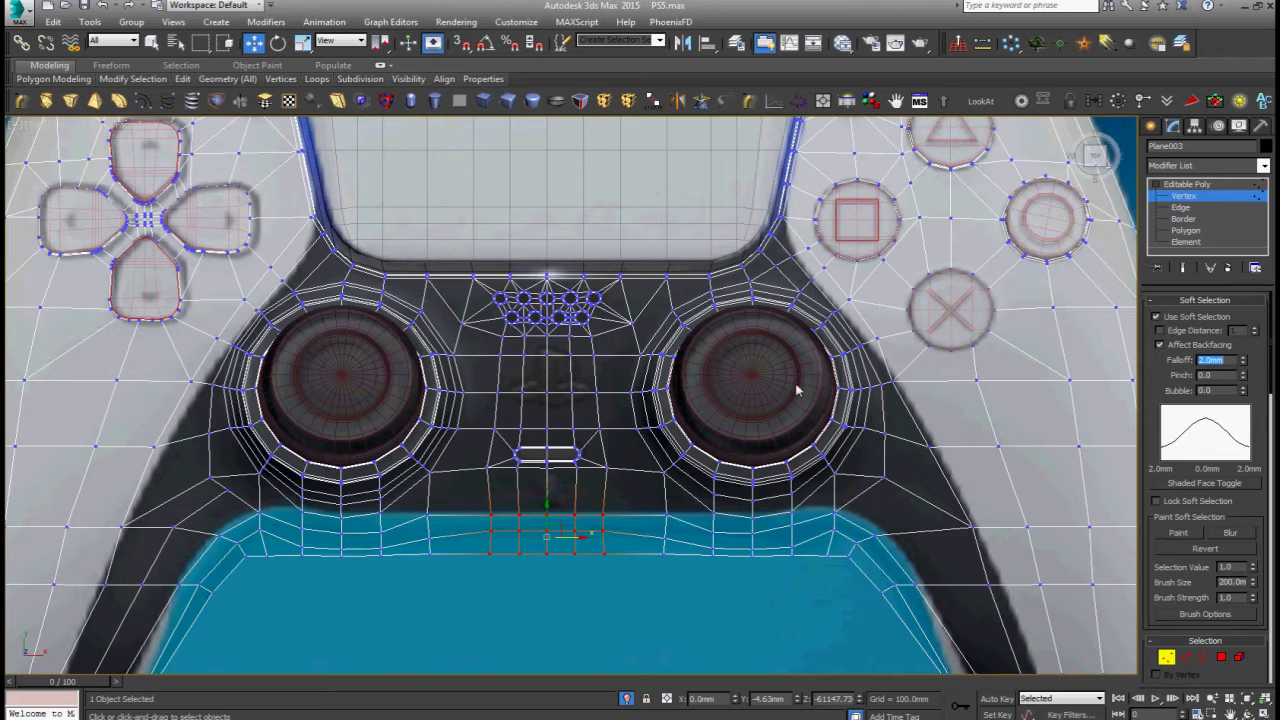
Select the wider group of lower-edge vertices between the thumbsticks and move it up about 1.8 mm with soft selection
{"action": "right_click", "coordinate": [539, 516]}
{"action": "left_click", "coordinate": [552, 497]}
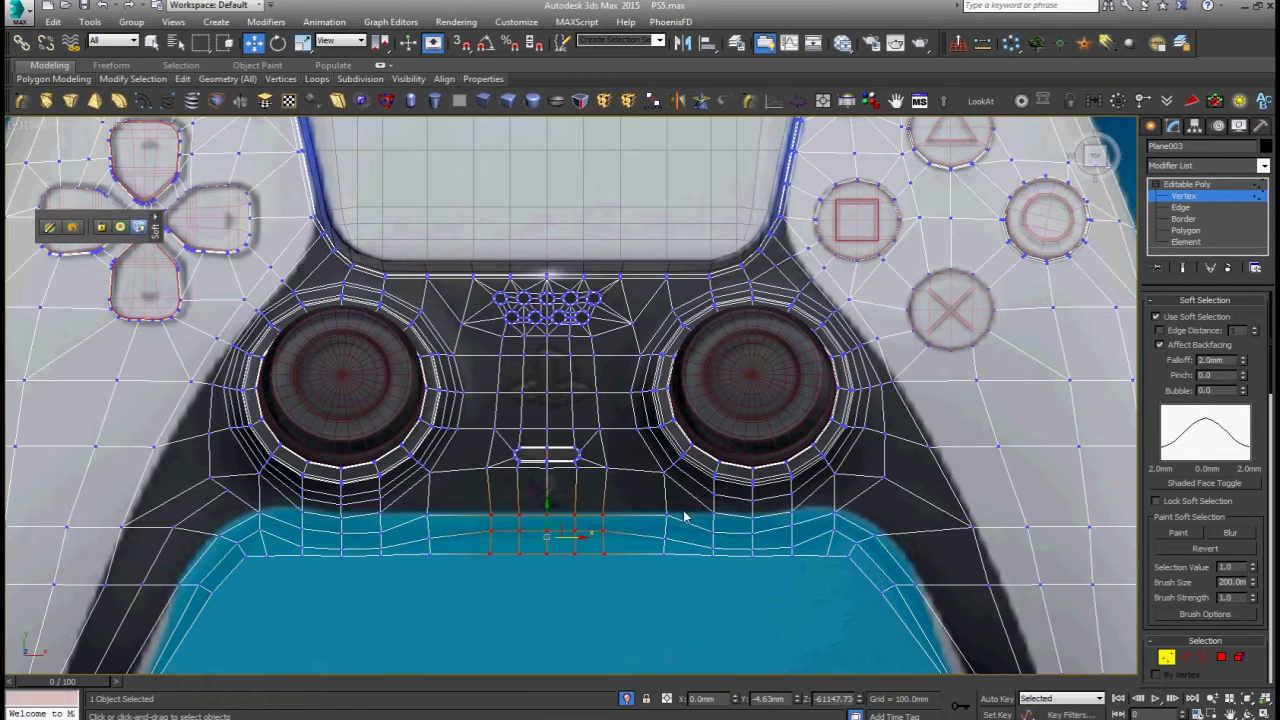
{"action": "left_click", "coordinate": [686, 560]}
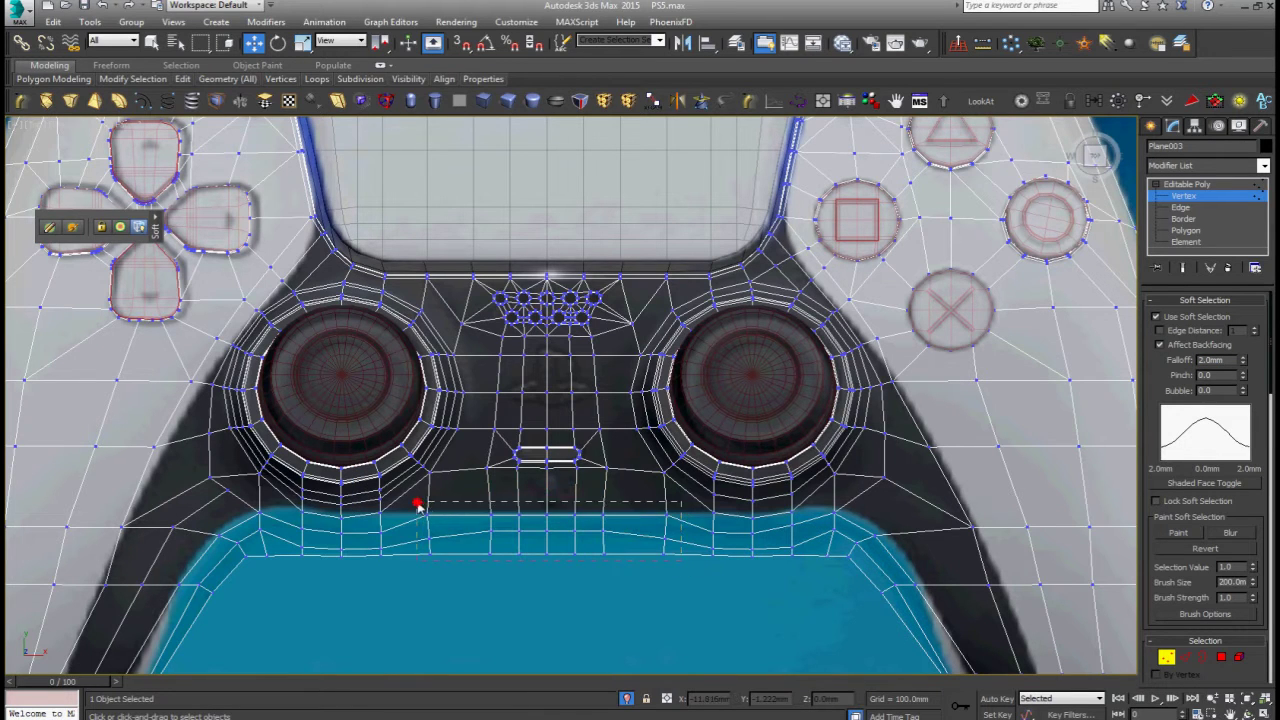
{"action": "left_click_drag", "start_coordinate": [418, 505], "coordinate": [418, 505]}
{"action": "left_click_drag", "start_coordinate": [547, 517], "coordinate": [552, 497]}
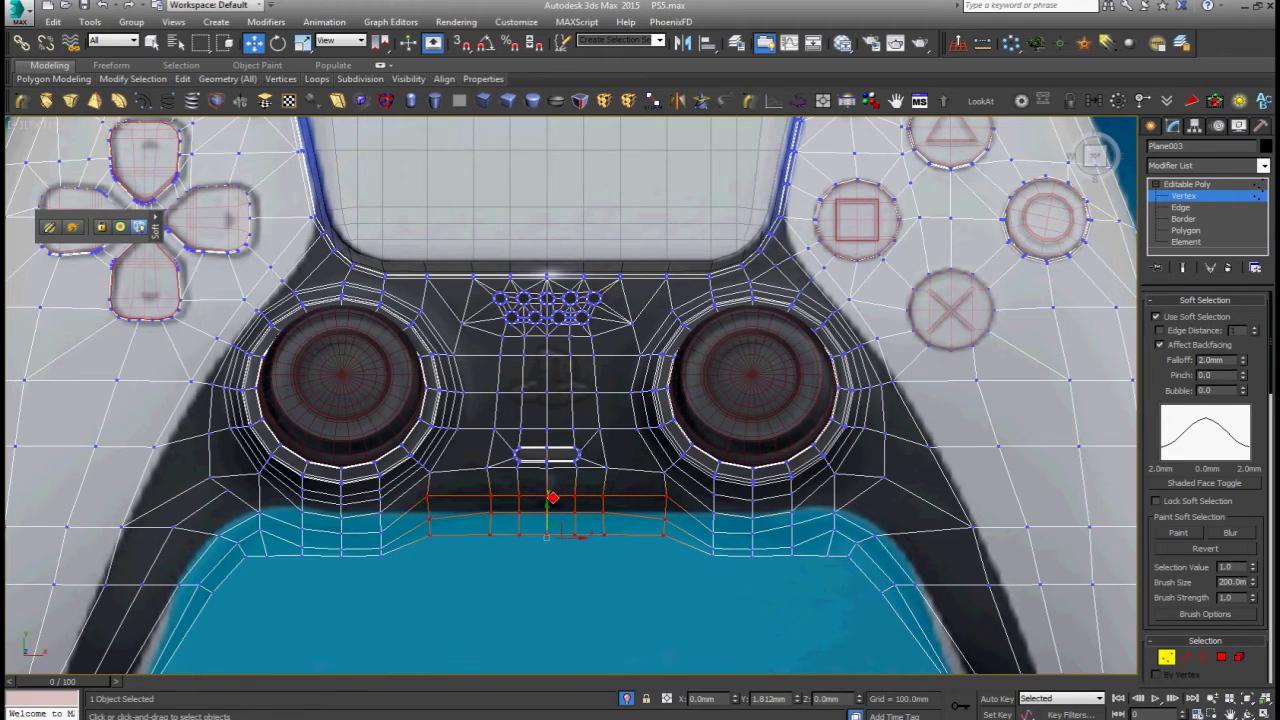
Move the lowest row of vertices between the thumbsticks up about 1.3 mm with soft selection
{"action": "left_click", "coordinate": [674, 550]}
{"action": "left_click_drag", "start_coordinate": [427, 537], "coordinate": [427, 537]}
{"action": "left_click_drag", "start_coordinate": [549, 505], "coordinate": [552, 502]}
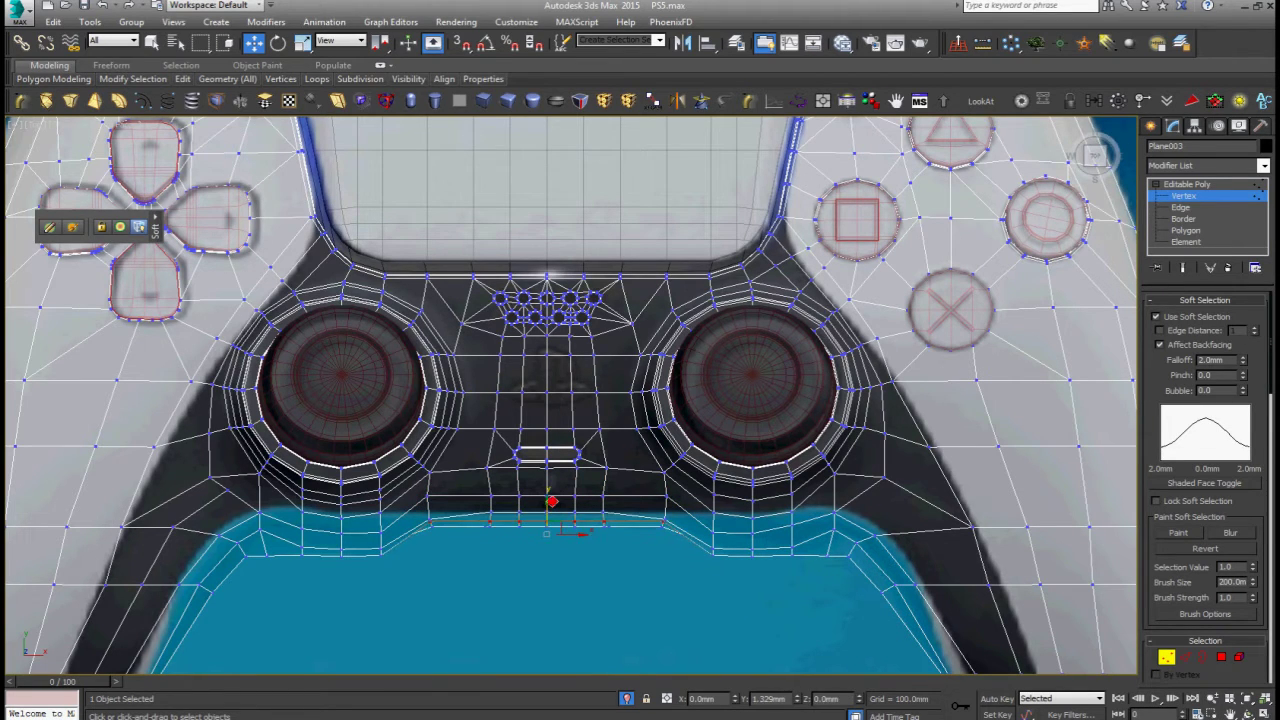
Examine the shell's lower face, grips and thumbstick bases from several angles
{"action": "scroll", "coordinate": [572, 537], "scroll_direction": "down", "scroll_amount": 5}
{"action": "middle_click_drag", "start_coordinate": [572, 537], "coordinate": [597, 505], "text": "alt"}
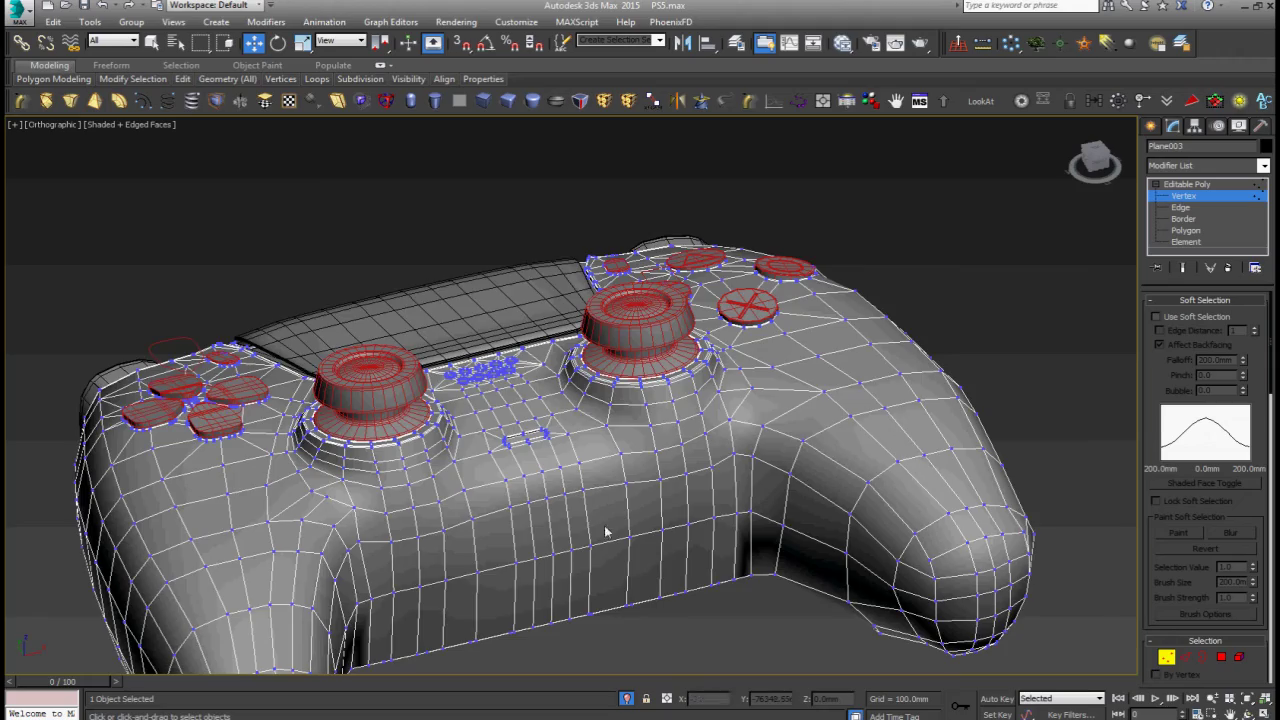
{"action": "middle_click_drag", "start_coordinate": [605, 532], "coordinate": [564, 464], "text": "alt"}
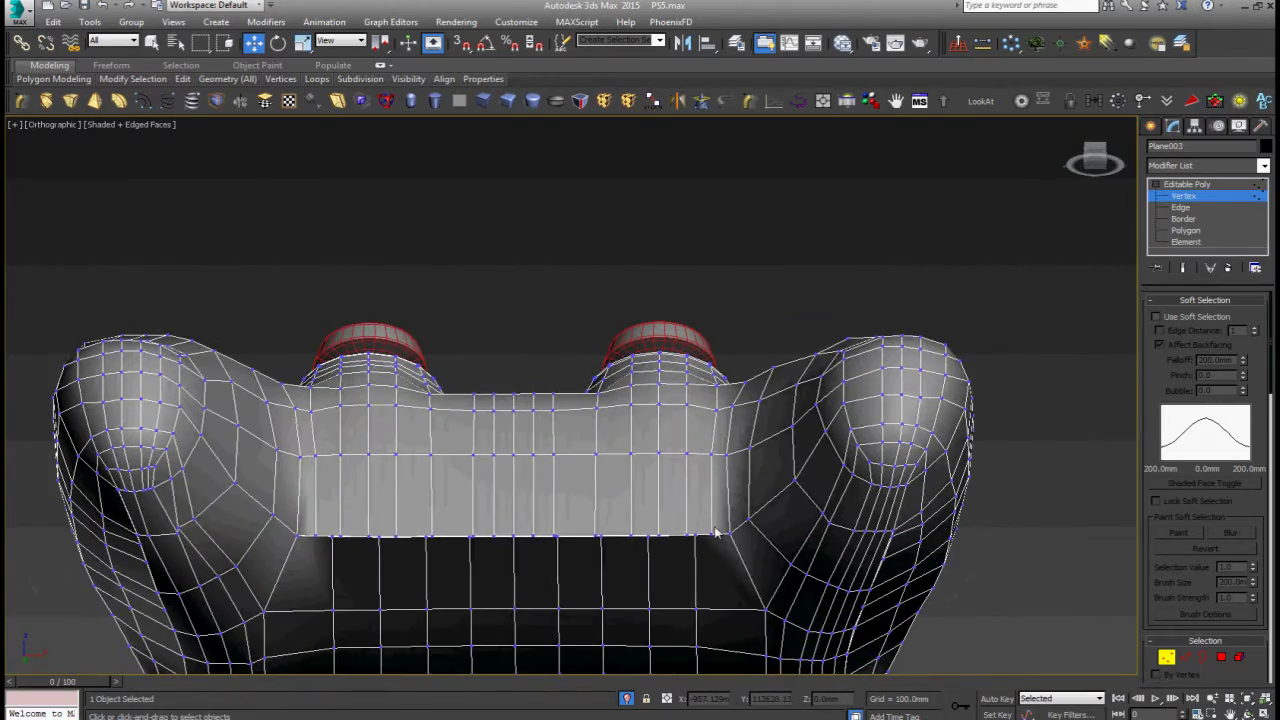
{"action": "left_click_drag", "start_coordinate": [316, 556], "coordinate": [320, 557]}
{"action": "middle_click_drag", "start_coordinate": [320, 557], "coordinate": [685, 641], "text": "alt"}
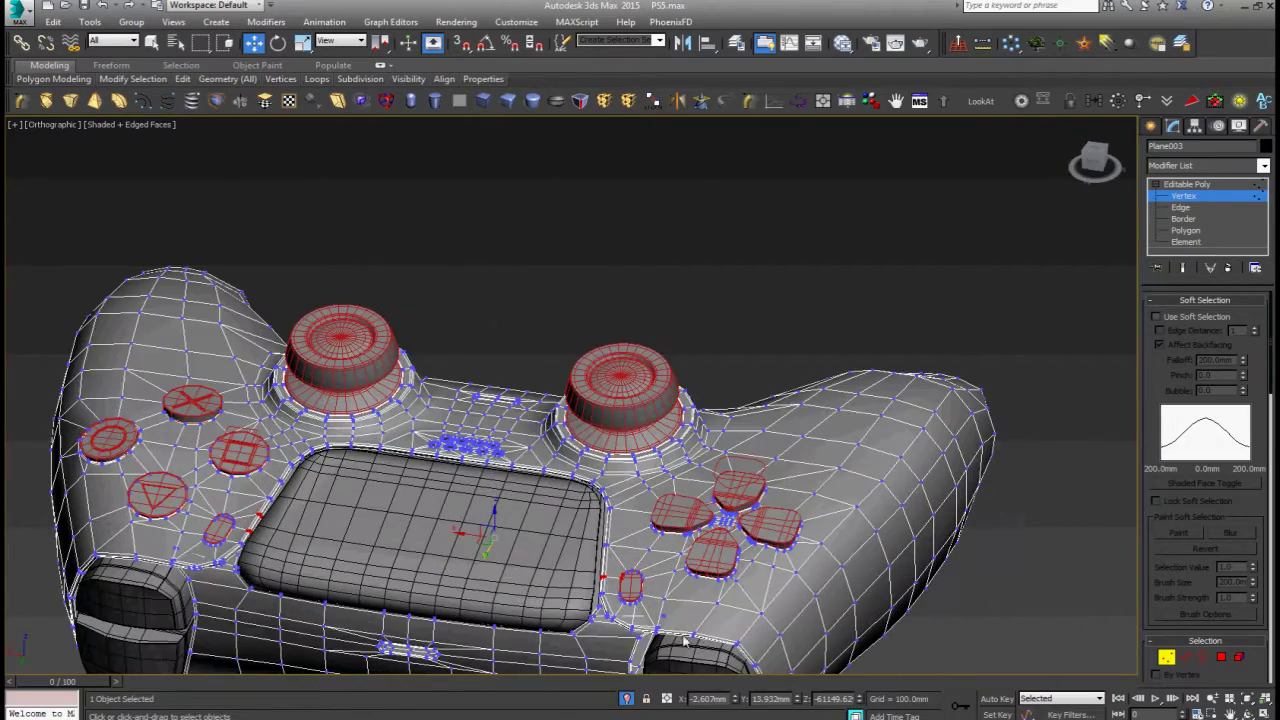
{"action": "left_click", "coordinate": [1210, 197]}
{"action": "left_click", "coordinate": [634, 411]}
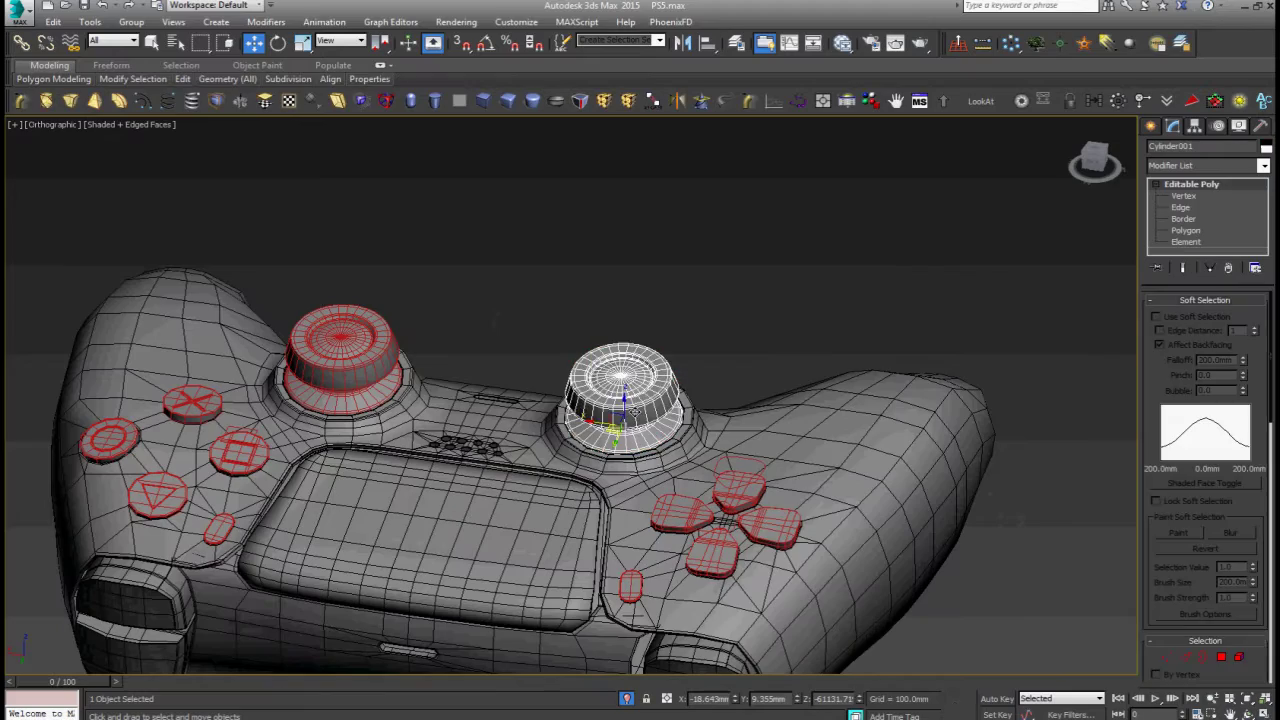
{"action": "key", "text": "z"}
{"action": "scroll", "coordinate": [636, 411], "scroll_direction": "down", "scroll_amount": 5}
{"action": "middle_click_drag", "start_coordinate": [636, 411], "coordinate": [441, 485], "text": "alt"}
{"action": "left_click", "coordinate": [798, 583]}
{"action": "middle_click_drag", "start_coordinate": [798, 583], "coordinate": [705, 521], "text": "alt"}
Compare the back of the shell and its trigger openings with the reference photo of the controller's rear
{"action": "key", "text": "alt+Tab"}
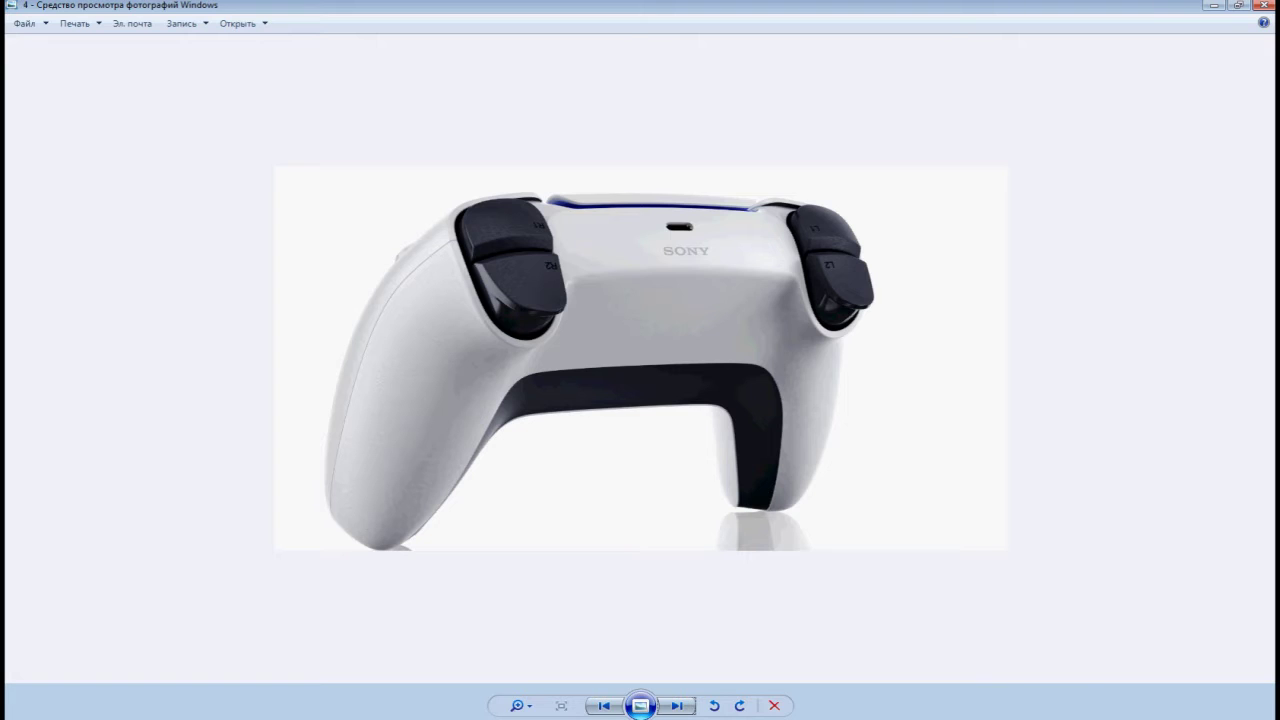
{"action": "key", "text": "alt+Tab"}
{"action": "key", "text": "alt+Tab"}
{"action": "key", "text": "alt+Tab"}
{"action": "middle_click_drag", "start_coordinate": [842, 497], "coordinate": [326, 401], "text": "alt"}
{"action": "scroll", "coordinate": [645, 498], "scroll_direction": "up", "scroll_amount": 3}
{"action": "key", "text": "alt+Tab"}
{"action": "key", "text": "alt+Tab"}
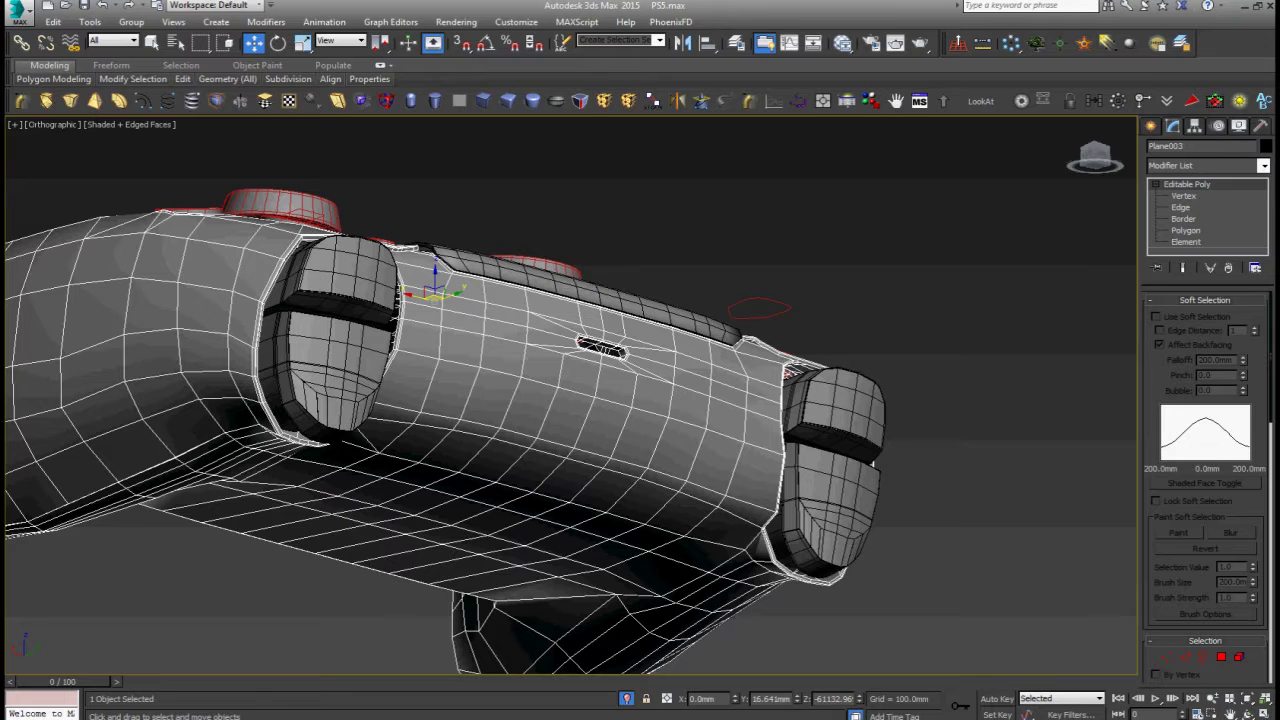
Examine the touchpad's fit and its rounded edge against the surrounding shell
{"action": "left_click", "coordinate": [700, 317]}
{"action": "key", "text": "z"}
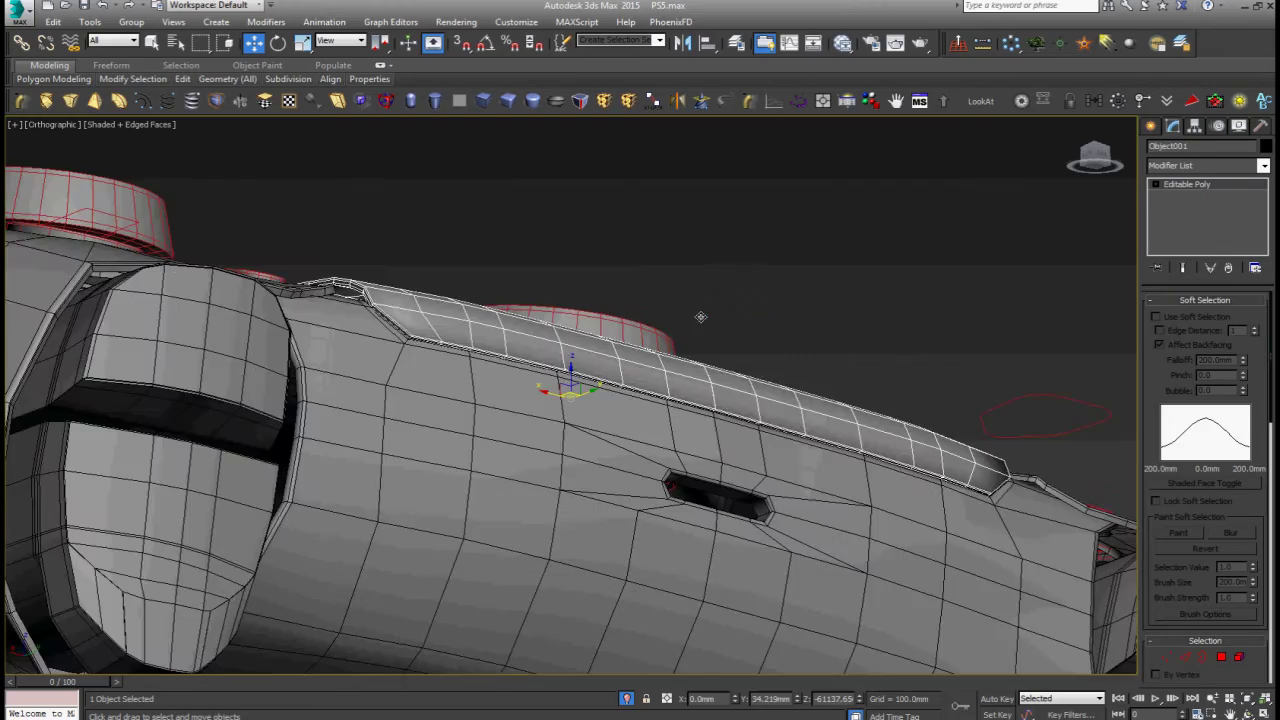
{"action": "middle_click_drag", "start_coordinate": [571, 383], "coordinate": [609, 377], "text": "alt"}
{"action": "scroll", "coordinate": [609, 377], "scroll_direction": "up", "scroll_amount": 4}
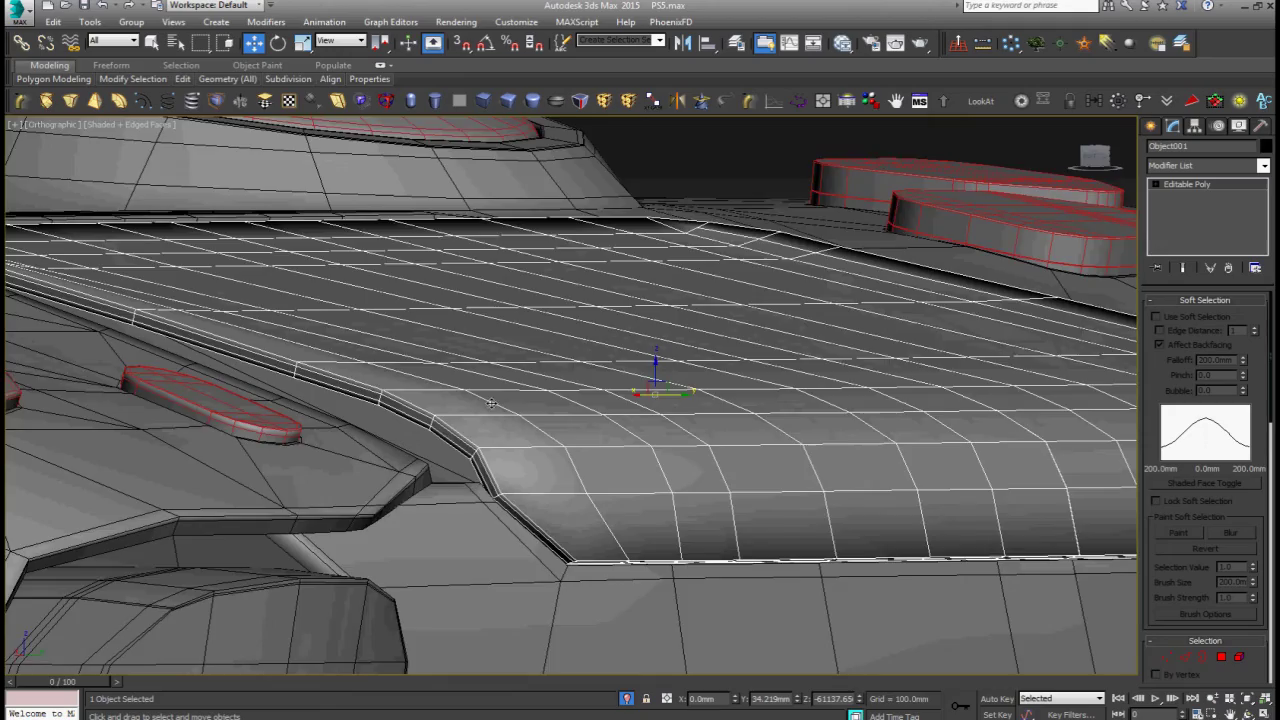
{"action": "scroll", "coordinate": [491, 403], "scroll_direction": "down", "scroll_amount": 7}
{"action": "mouse_move", "coordinate": [535, 410]}
{"action": "middle_mouse_down", "text": "alt"}
{"action": "mouse_move", "coordinate": [487, 498]}
{"action": "mouse_move", "coordinate": [547, 440]}
{"action": "mouse_move", "coordinate": [546, 396]}
{"action": "middle_mouse_up", "text": "alt"}
Preview the shell with NURMS smoothing from the back and switch the smoothing off again
{"action": "left_click", "coordinate": [548, 523]}
{"action": "scroll", "coordinate": [548, 523], "scroll_direction": "up", "scroll_amount": 6}
{"action": "left_click", "coordinate": [548, 372]}
{"action": "scroll", "coordinate": [547, 480], "scroll_direction": "down", "scroll_amount": 2}
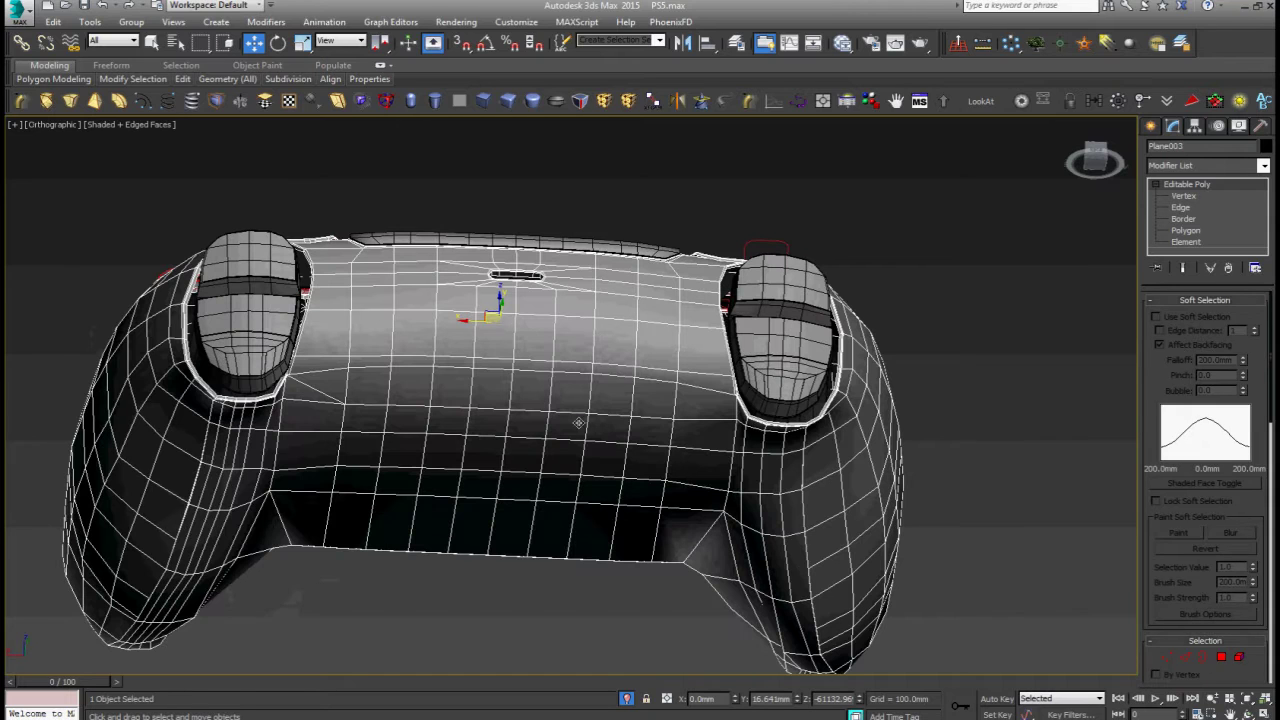
{"action": "key", "text": "ctrl+BackSpace"}
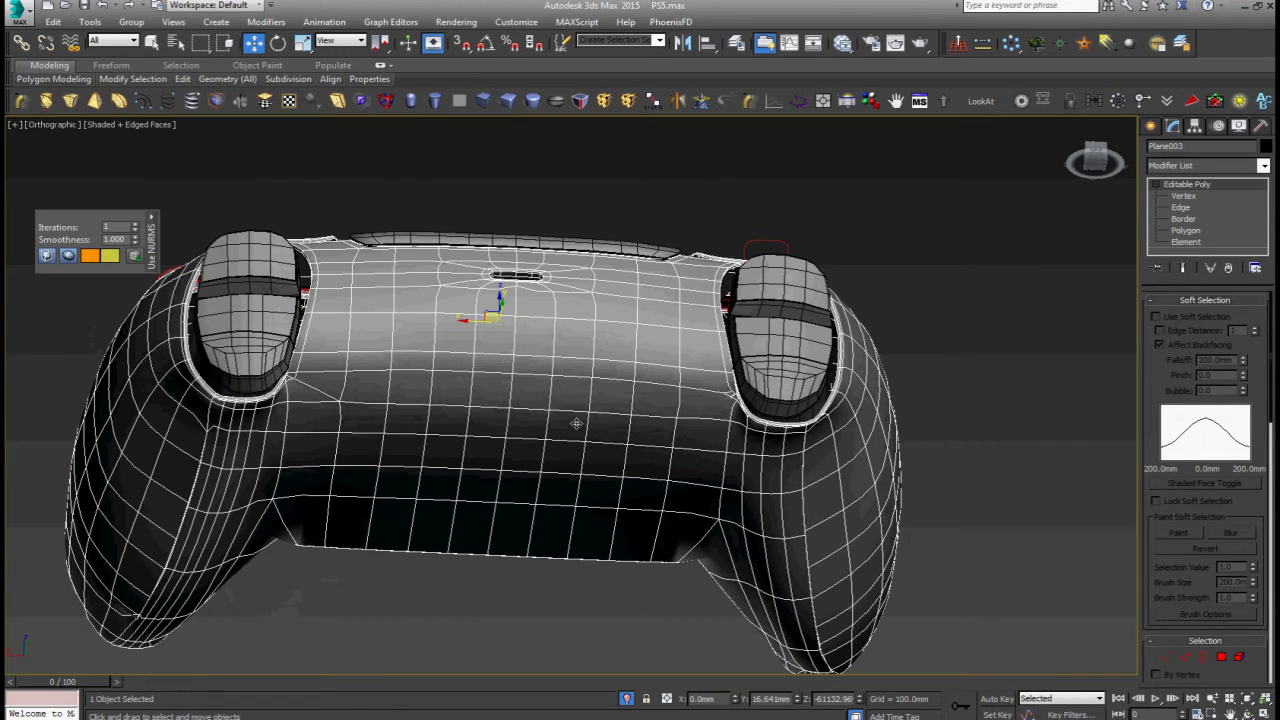
{"action": "mouse_move", "coordinate": [586, 429]}
{"action": "middle_mouse_down", "text": "alt"}
{"action": "mouse_move", "coordinate": [571, 443]}
{"action": "mouse_move", "coordinate": [599, 441]}
{"action": "middle_mouse_up", "text": "alt"}
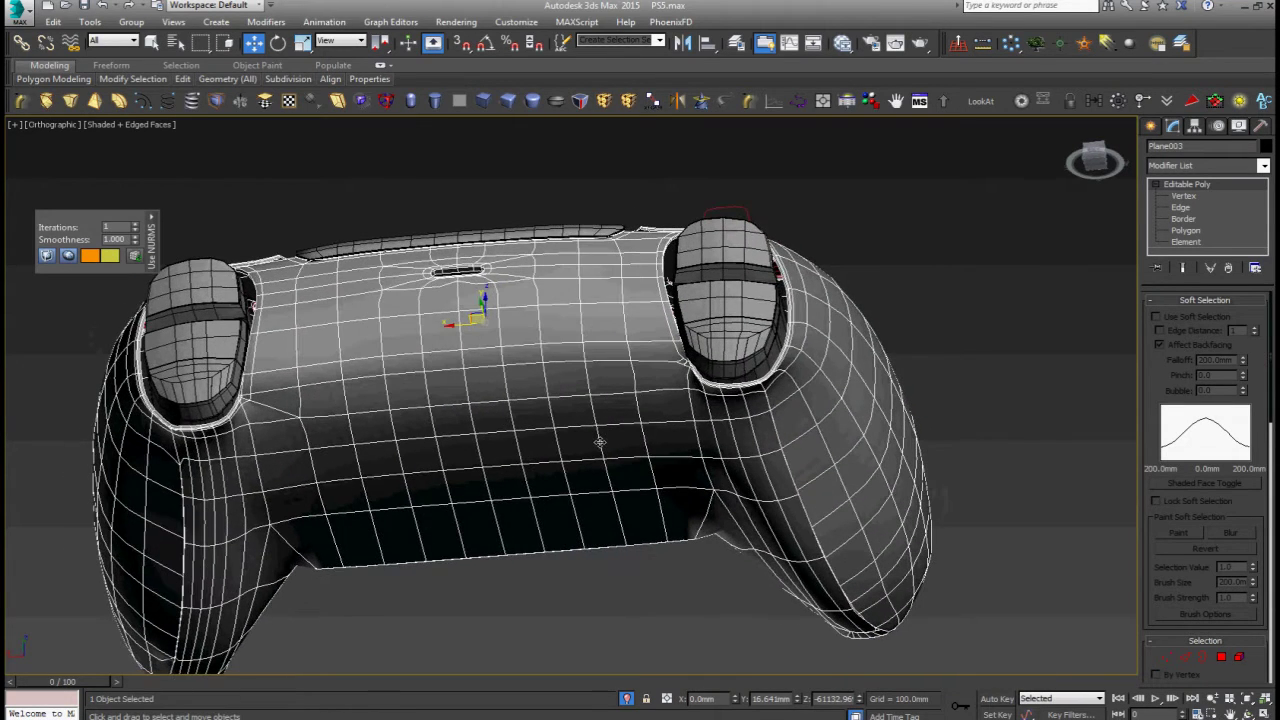
{"action": "key", "text": "ctrl+BackSpace"}
Cut an edge from the right trigger opening's inner corner to the nearby grid vertex on the back face, snapping to vertices
{"action": "scroll", "coordinate": [599, 441], "scroll_direction": "up", "scroll_amount": 10}
{"action": "key", "text": "1"}
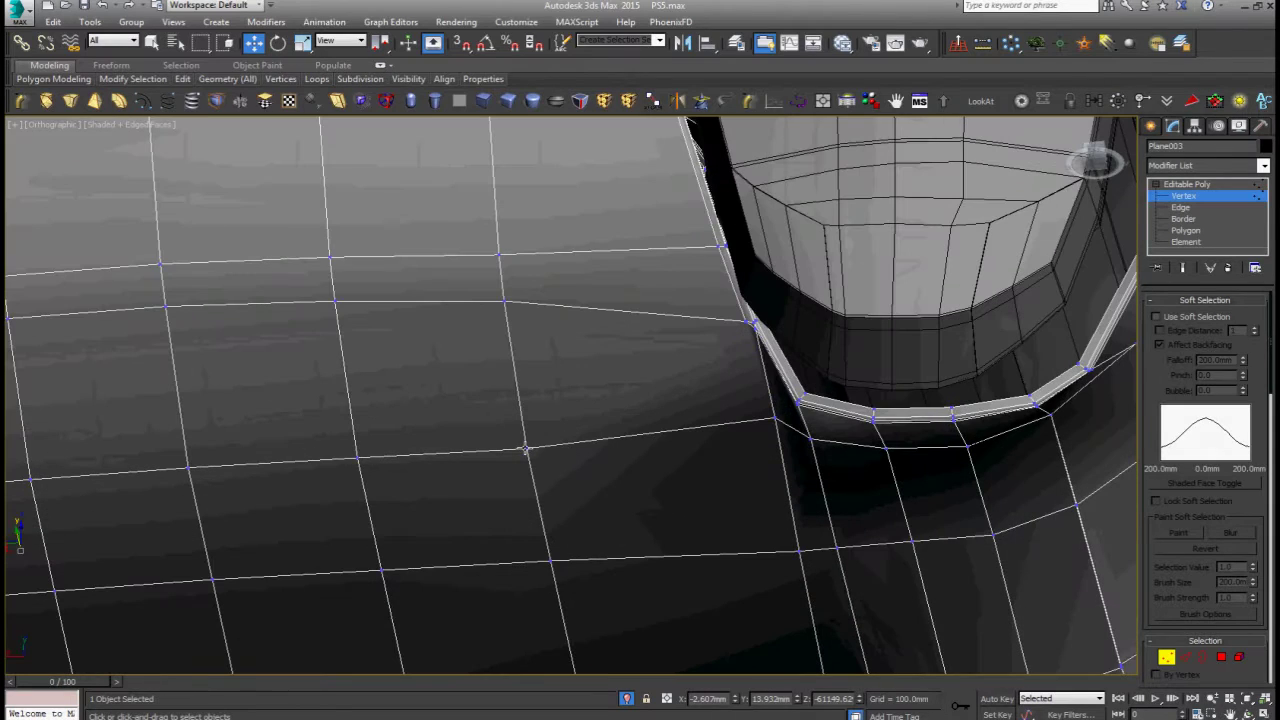
{"action": "scroll", "coordinate": [660, 395], "scroll_direction": "up", "scroll_amount": 8}
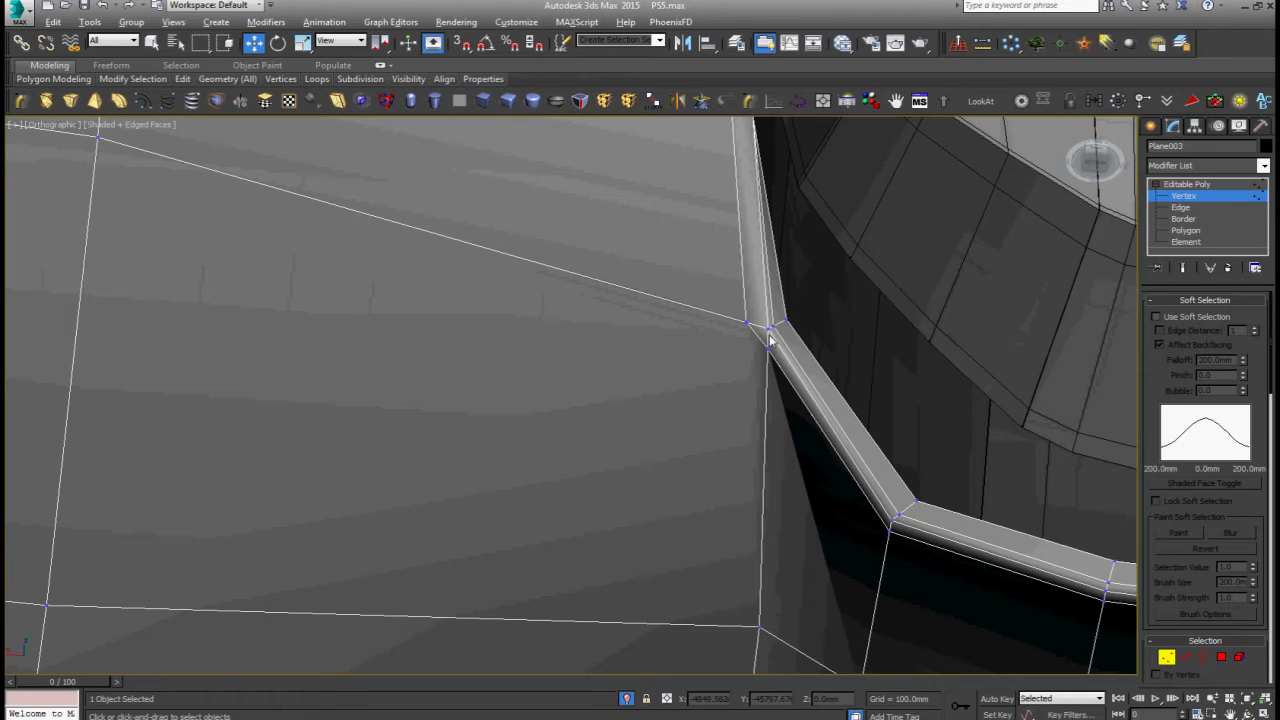
{"action": "key", "text": "alt+c"}
{"action": "scroll", "coordinate": [770, 339], "scroll_direction": "up", "scroll_amount": 5}
{"action": "key", "text": "s"}
{"action": "left_click", "coordinate": [770, 314]}
{"action": "scroll", "coordinate": [768, 314], "scroll_direction": "down", "scroll_amount": 5}
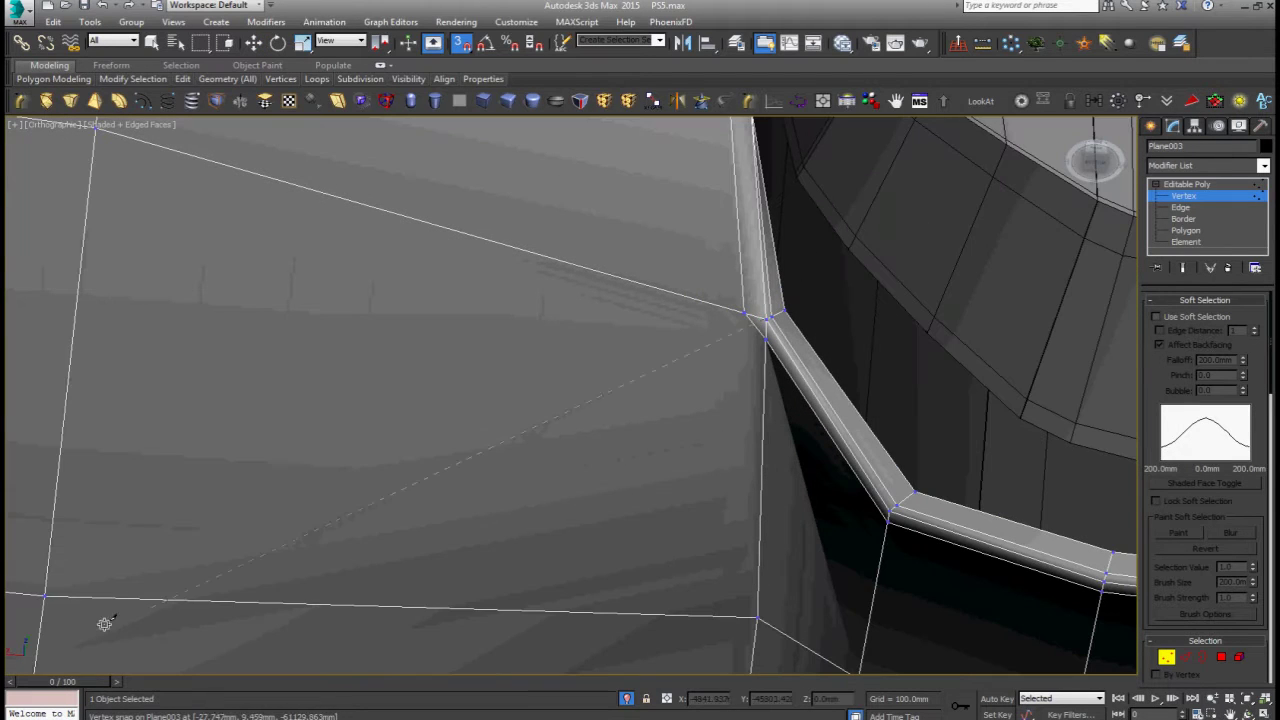
{"action": "left_click", "coordinate": [44, 597]}
{"action": "key", "text": "s"}
{"action": "right_click", "coordinate": [657, 431]}
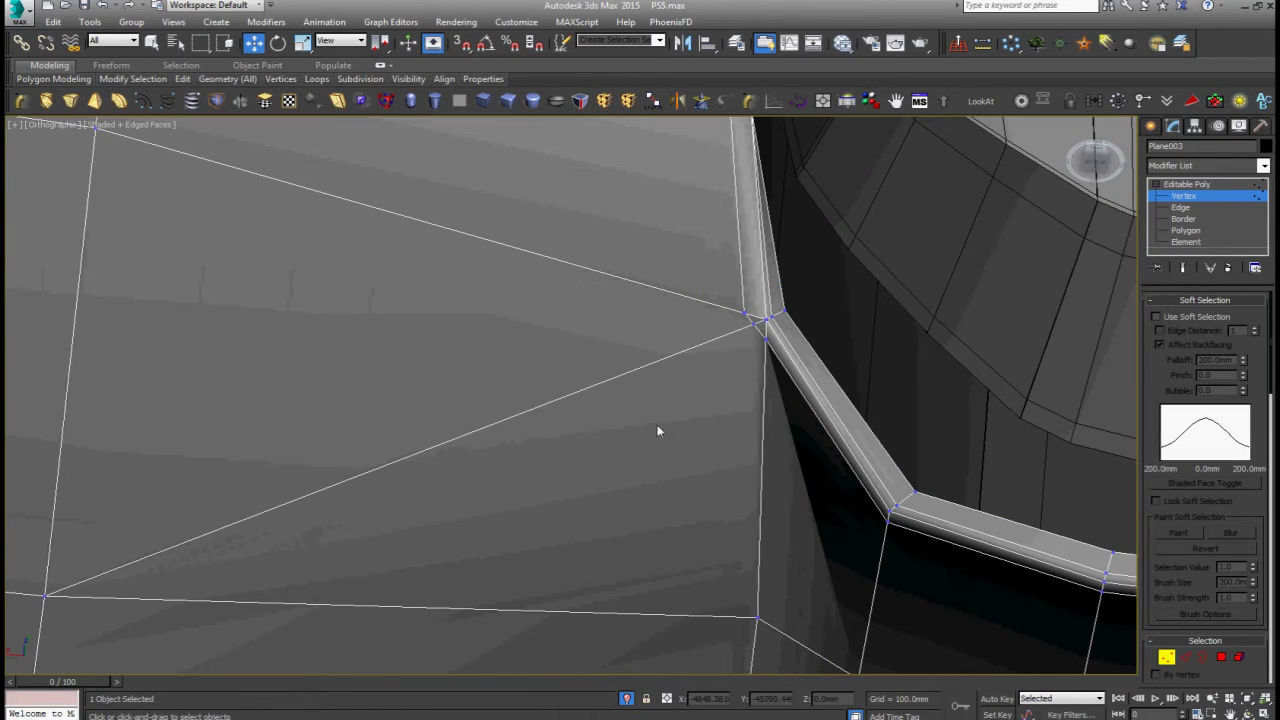
Weld the nearly overlapping vertices at the right trigger opening's inner corner
{"action": "scroll", "coordinate": [657, 431], "scroll_direction": "up", "scroll_amount": 6}
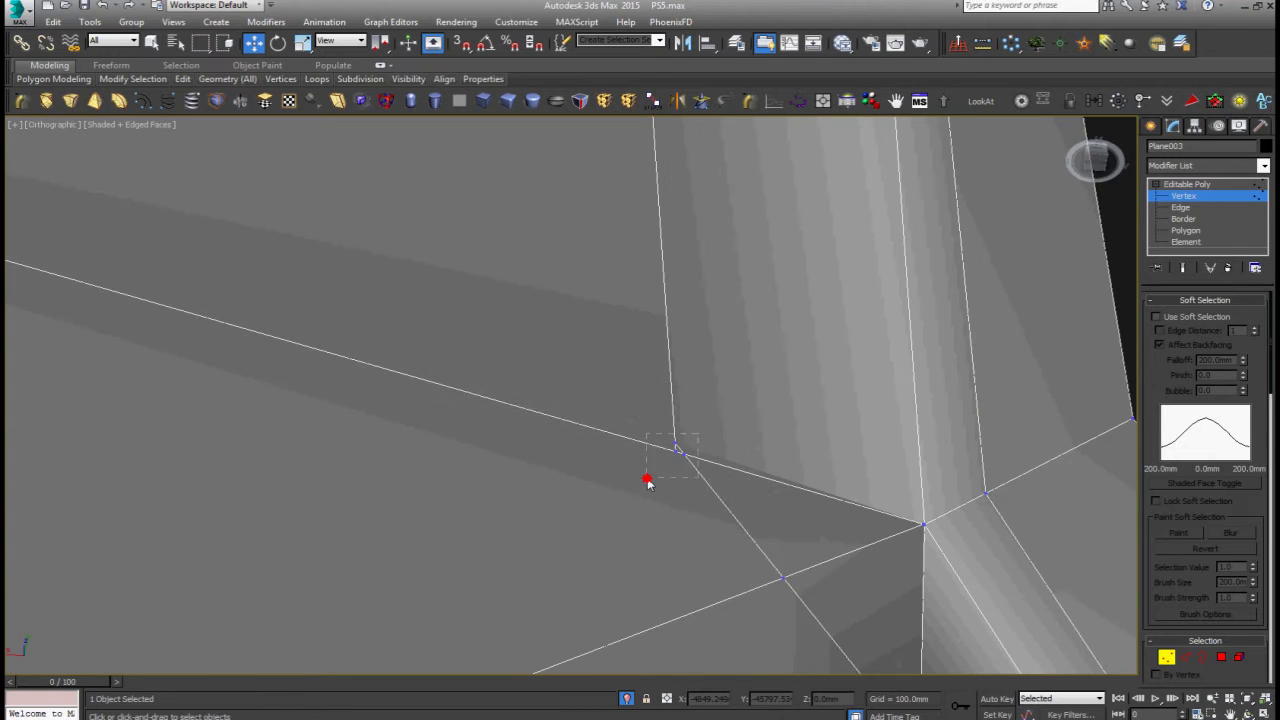
{"action": "right_click", "coordinate": [638, 445]}
{"action": "left_click", "coordinate": [600, 316]}
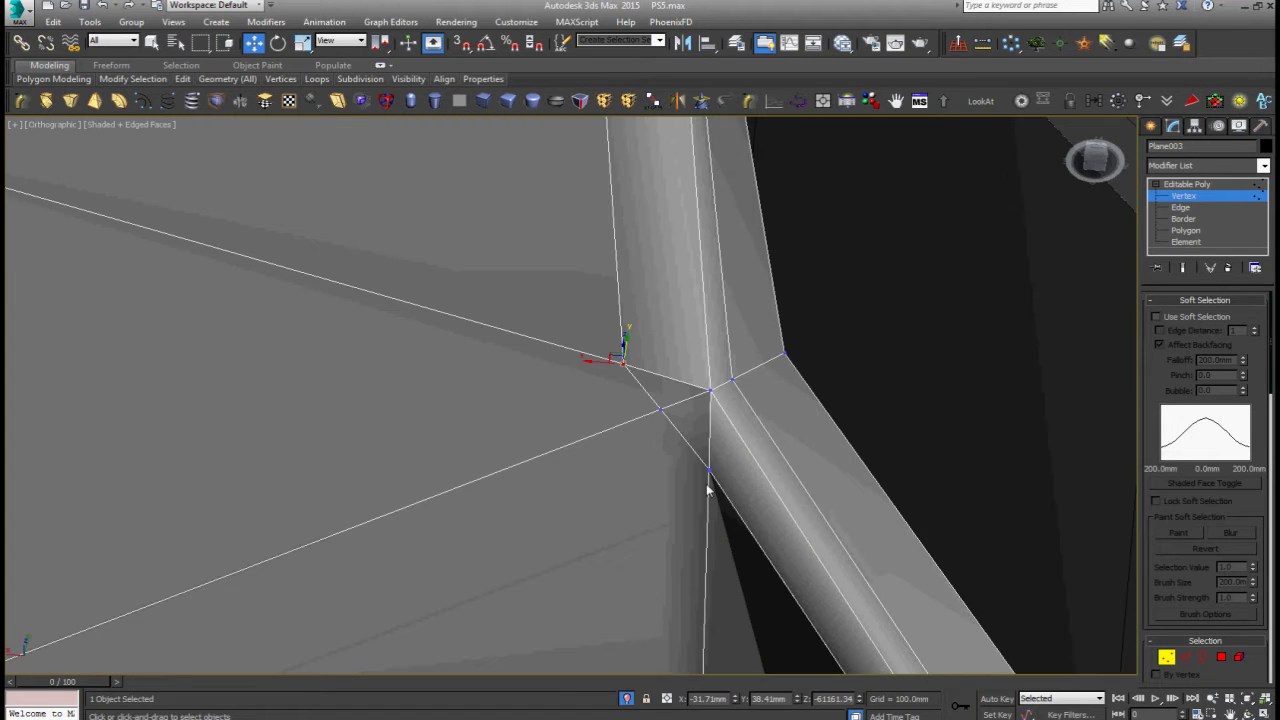
{"action": "scroll", "coordinate": [707, 490], "scroll_direction": "up", "scroll_amount": 5}
{"action": "right_click", "coordinate": [723, 430]}
{"action": "left_click", "coordinate": [685, 263]}
{"action": "middle_click_drag", "start_coordinate": [685, 263], "coordinate": [739, 352], "text": "alt"}
Target-weld the two neighbouring rim vertices onto the new cut's vertex at the right trigger opening's corner
{"action": "right_click", "coordinate": [739, 352]}
{"action": "left_click", "coordinate": [660, 409]}
{"action": "left_click", "coordinate": [685, 386]}
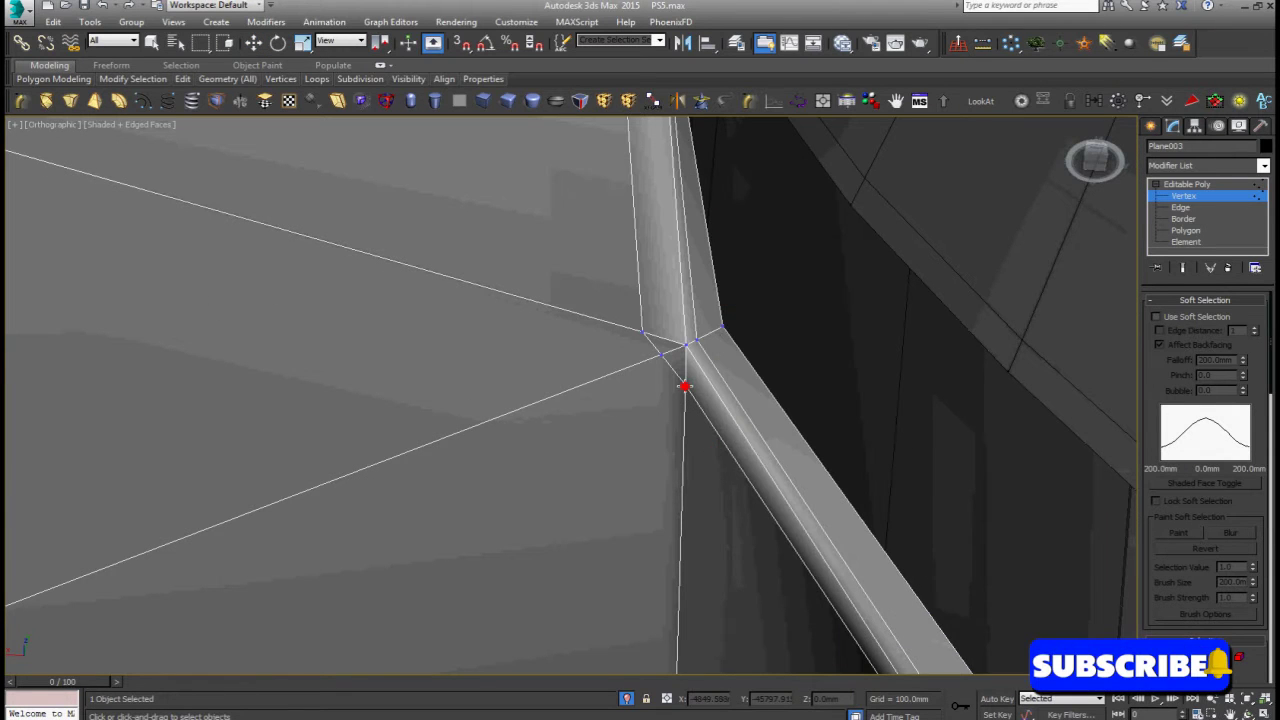
{"action": "left_click", "coordinate": [660, 353]}
{"action": "left_click", "coordinate": [643, 334]}
{"action": "left_click", "coordinate": [660, 354]}
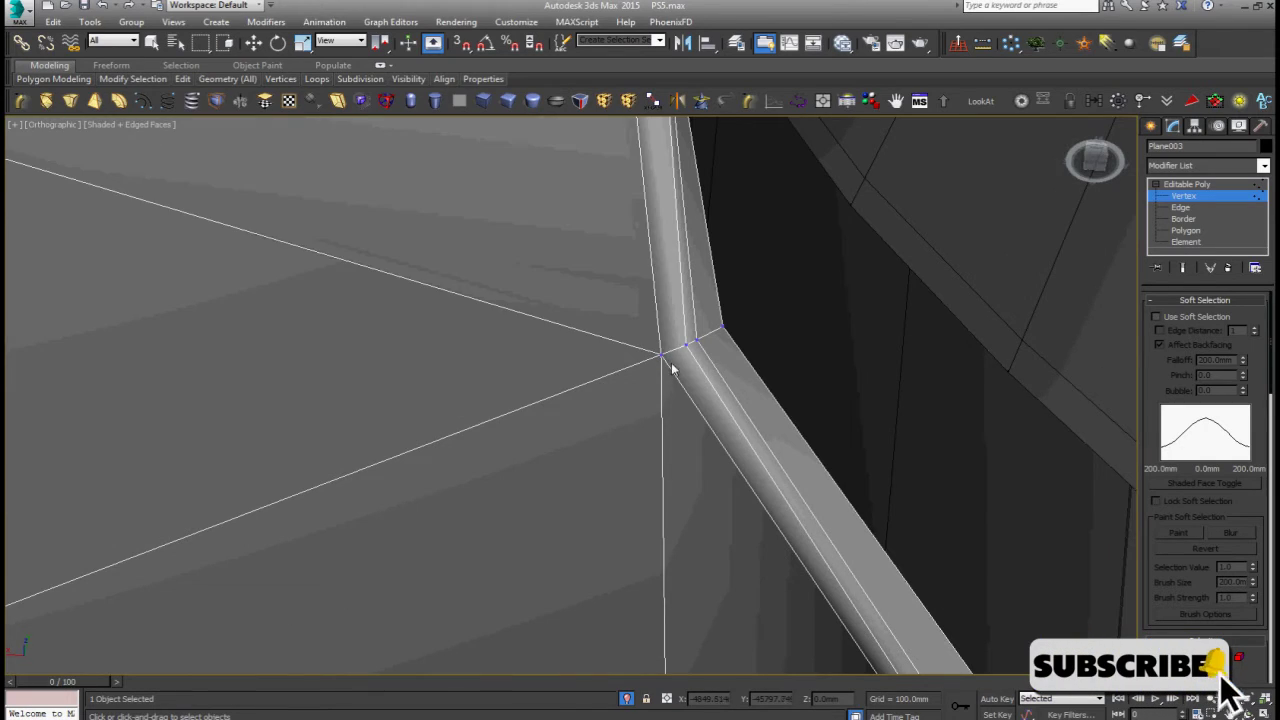
{"action": "right_click", "coordinate": [700, 379]}
Target-weld the stray rim vertices at the left trigger opening's inner corner into the vertex where the diagonal edge ends
{"action": "scroll", "coordinate": [730, 392], "scroll_direction": "down", "scroll_amount": 3}
{"action": "scroll", "coordinate": [730, 392], "scroll_direction": "down", "scroll_amount": 7}
{"action": "middle_click_drag", "start_coordinate": [730, 392], "coordinate": [1020, 474]}
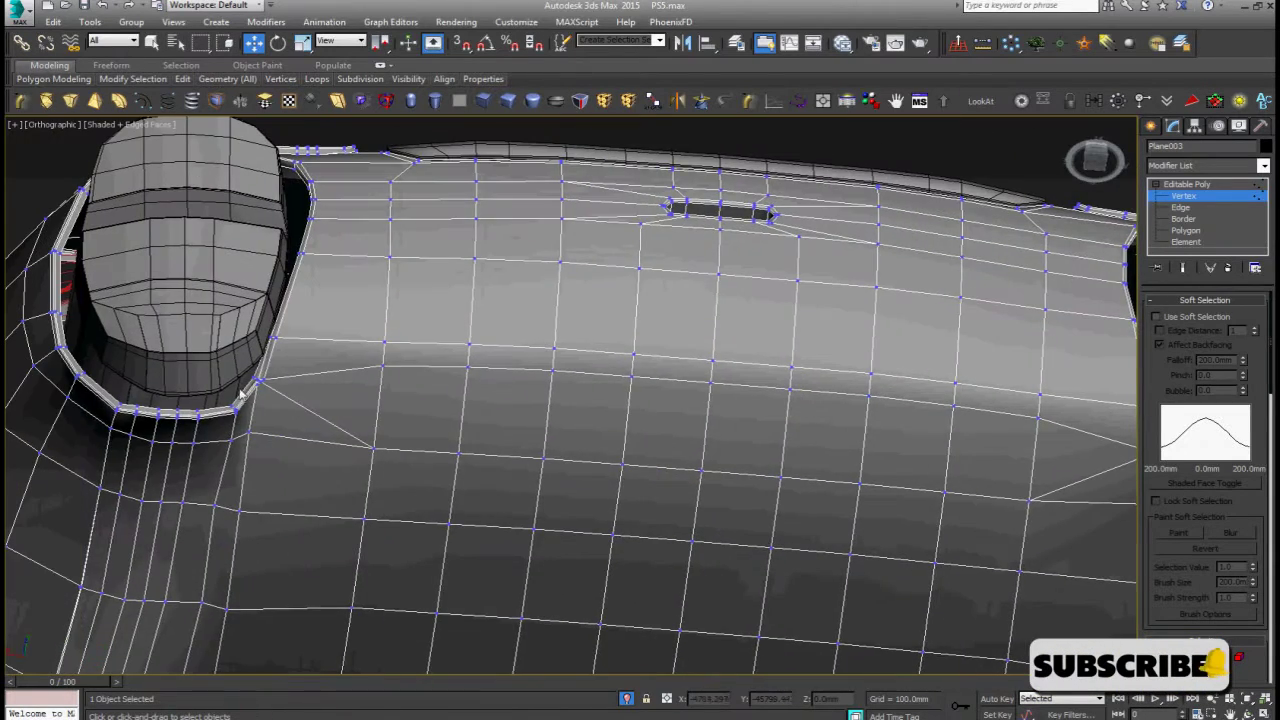
{"action": "scroll", "coordinate": [249, 394], "scroll_direction": "up", "scroll_amount": 8}
{"action": "scroll", "coordinate": [311, 387], "scroll_direction": "up", "scroll_amount": 3}
{"action": "scroll", "coordinate": [455, 368], "scroll_direction": "up", "scroll_amount": 1}
{"action": "right_click", "coordinate": [535, 337]}
{"action": "left_click", "coordinate": [503, 440]}
{"action": "left_click", "coordinate": [458, 356]}
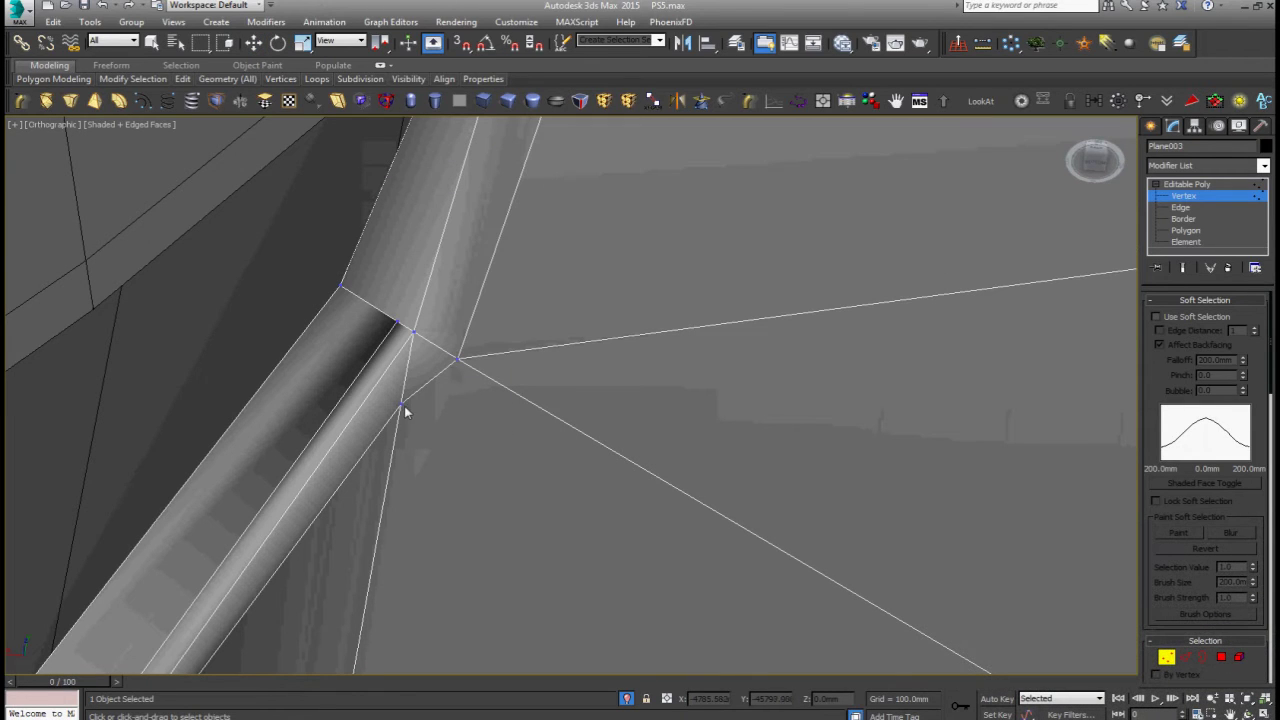
{"action": "right_click", "coordinate": [458, 358]}
Replace the support edge that stops at the corner of the left trigger opening's rim with a new edge loop
{"action": "middle_click_drag", "start_coordinate": [436, 382], "coordinate": [471, 386]}
{"action": "key", "text": "2"}
{"action": "left_click", "coordinate": [381, 387]}
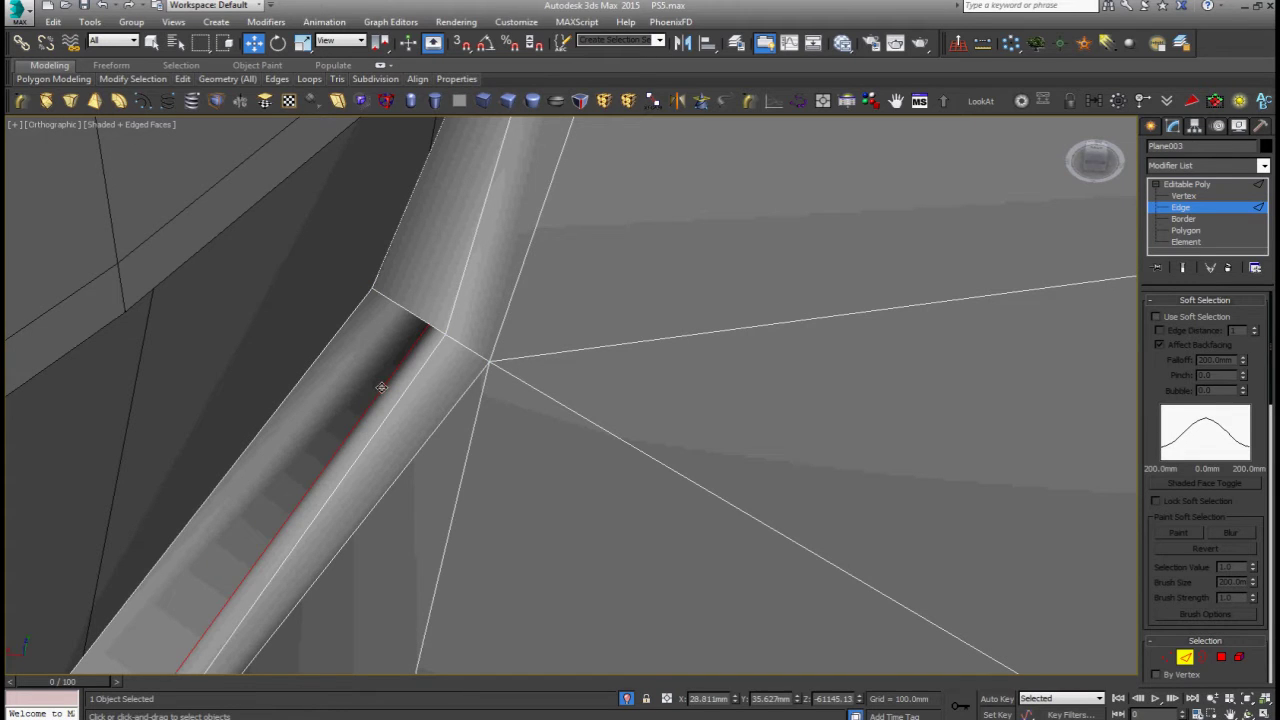
{"action": "key", "text": "ctrl+BackSpace"}
{"action": "middle_click_drag", "start_coordinate": [432, 346], "coordinate": [163, 394]}
{"action": "key", "text": "alt+s"}
{"action": "right_click", "coordinate": [422, 345]}
{"action": "scroll", "coordinate": [422, 345], "scroll_direction": "down", "scroll_amount": 5}
{"action": "scroll", "coordinate": [876, 437], "scroll_direction": "up", "scroll_amount": 5}
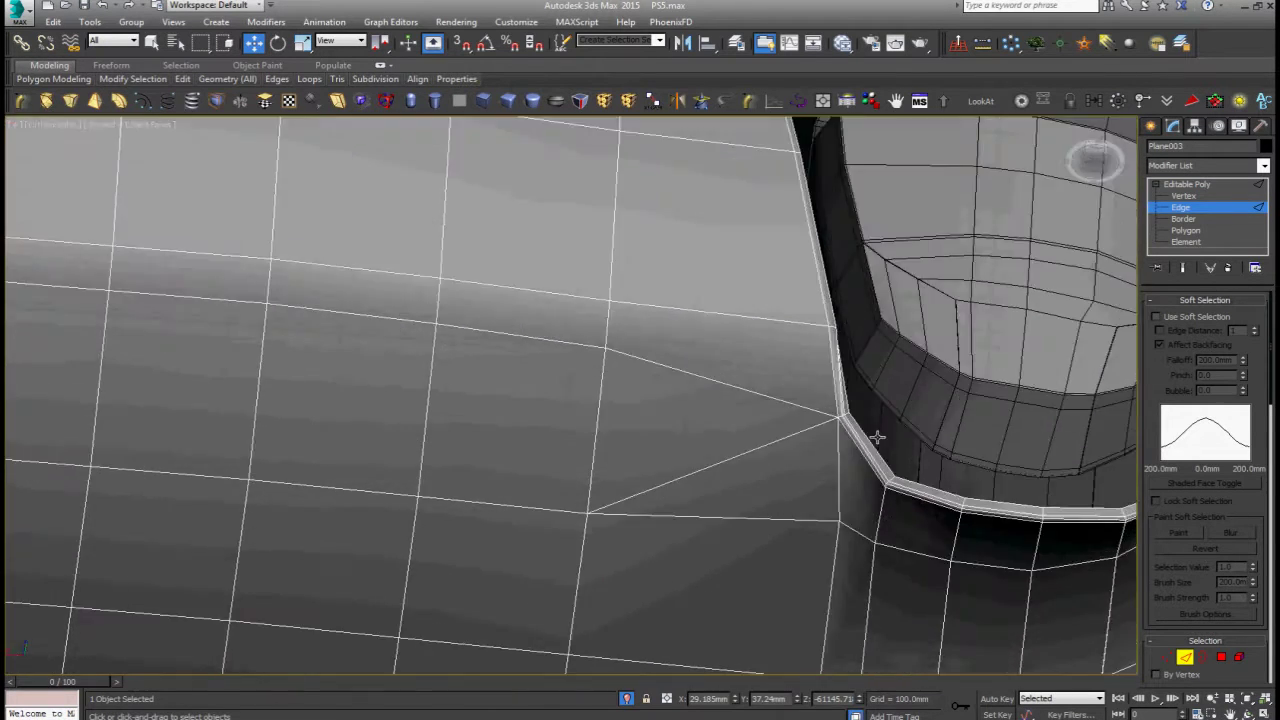
{"action": "scroll", "coordinate": [820, 397], "scroll_direction": "up", "scroll_amount": 4}
{"action": "scroll", "coordinate": [794, 363], "scroll_direction": "down", "scroll_amount": 4}
Select the ring of edges around the left grip just before its rounded end
{"action": "left_click", "coordinate": [1186, 188]}
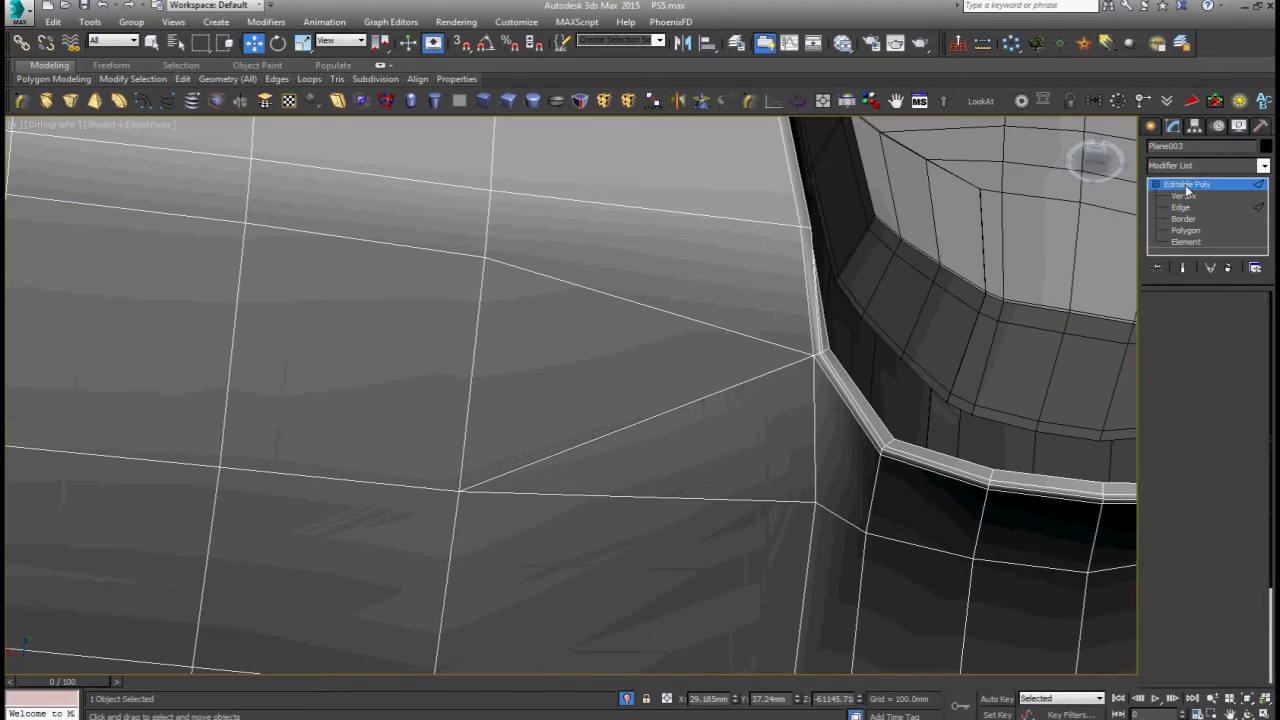
{"action": "key", "text": "z"}
{"action": "middle_click_drag", "start_coordinate": [649, 410], "coordinate": [677, 497], "text": "alt"}
{"action": "scroll", "coordinate": [655, 514], "scroll_direction": "up", "scroll_amount": 4}
{"action": "key", "text": "2"}
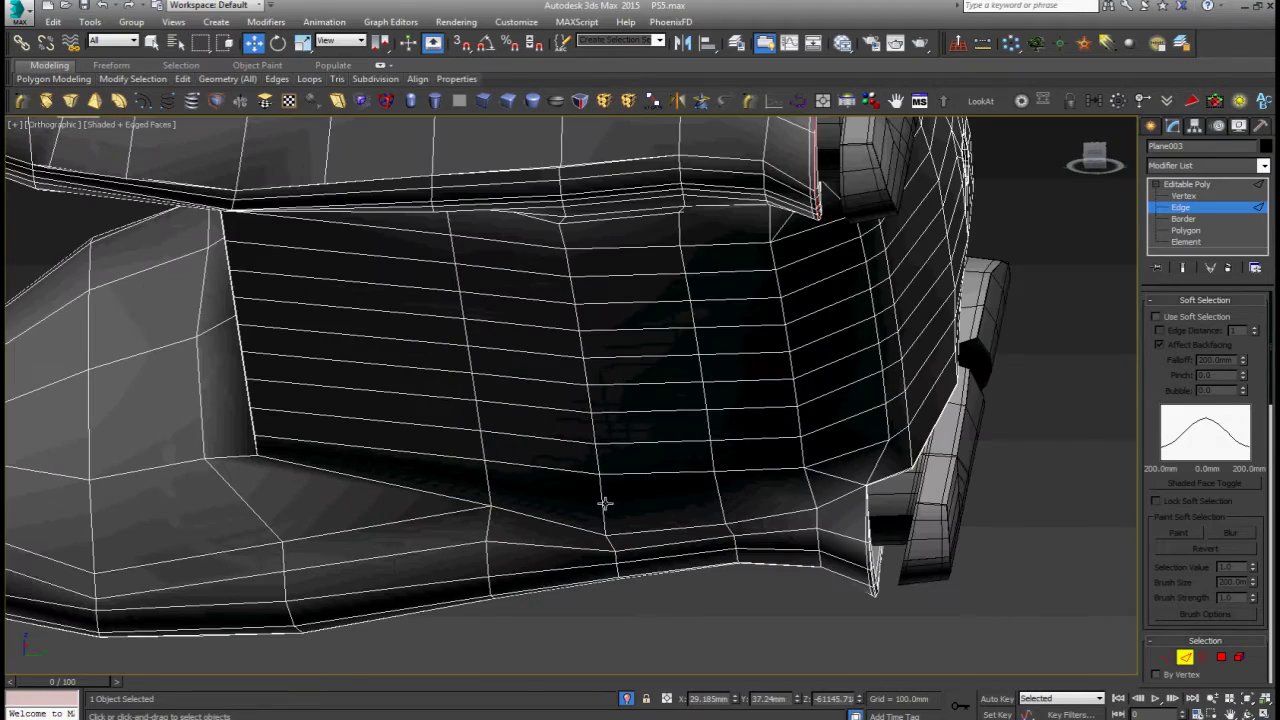
{"action": "middle_click_drag", "start_coordinate": [597, 463], "coordinate": [523, 466], "text": "alt"}
{"action": "left_click", "coordinate": [523, 471]}
{"action": "left_click", "coordinate": [471, 471], "text": "ctrl"}
{"action": "left_click", "coordinate": [392, 468], "text": "ctrl"}
{"action": "left_click", "coordinate": [285, 463], "text": "ctrl"}
{"action": "left_click", "coordinate": [245, 459], "text": "ctrl"}
{"action": "left_click", "coordinate": [180, 458], "text": "ctrl"}
{"action": "left_click", "coordinate": [83, 464], "text": "ctrl"}
{"action": "middle_click_drag", "start_coordinate": [83, 464], "coordinate": [482, 402], "text": "alt"}
{"action": "left_click_drag", "start_coordinate": [481, 402], "coordinate": [488, 392]}
{"action": "scroll", "coordinate": [488, 392], "scroll_direction": "down", "scroll_amount": 6}
{"action": "middle_click_drag", "start_coordinate": [488, 392], "coordinate": [570, 358], "text": "alt"}
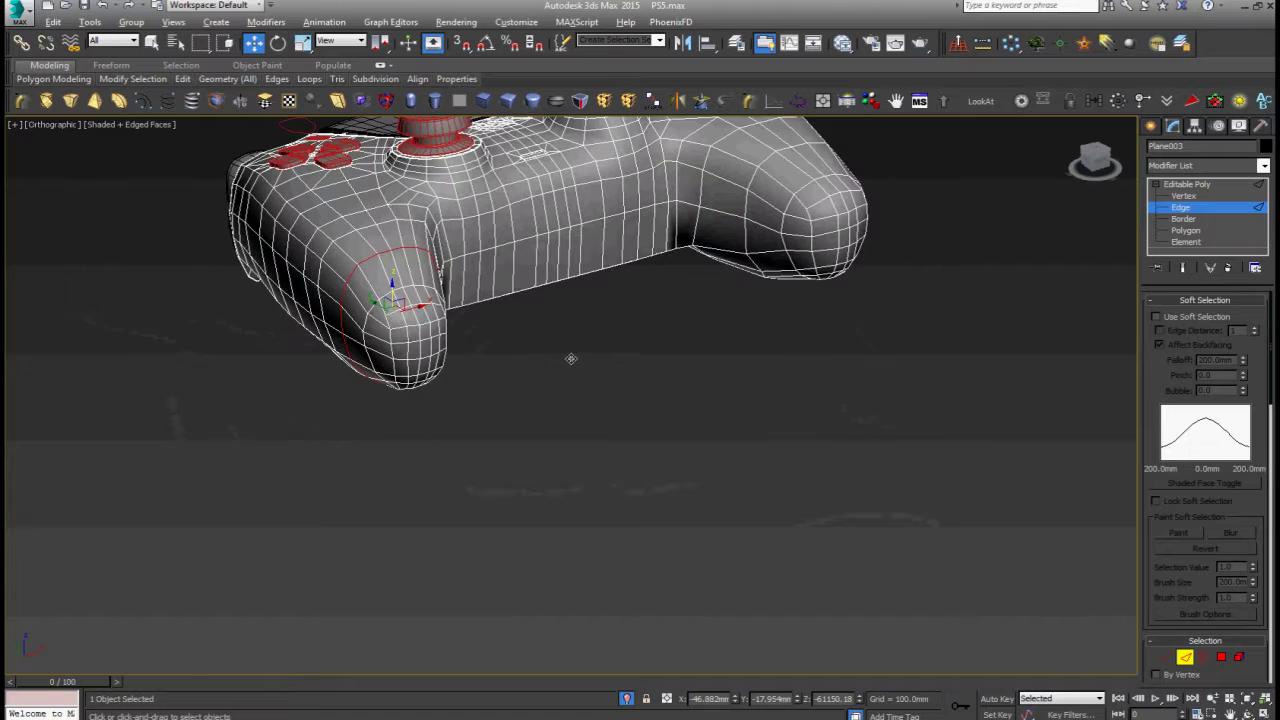
Show the left view in wireframe and scale the selected grip edge ring down slightly in height
{"action": "key", "text": "l"}
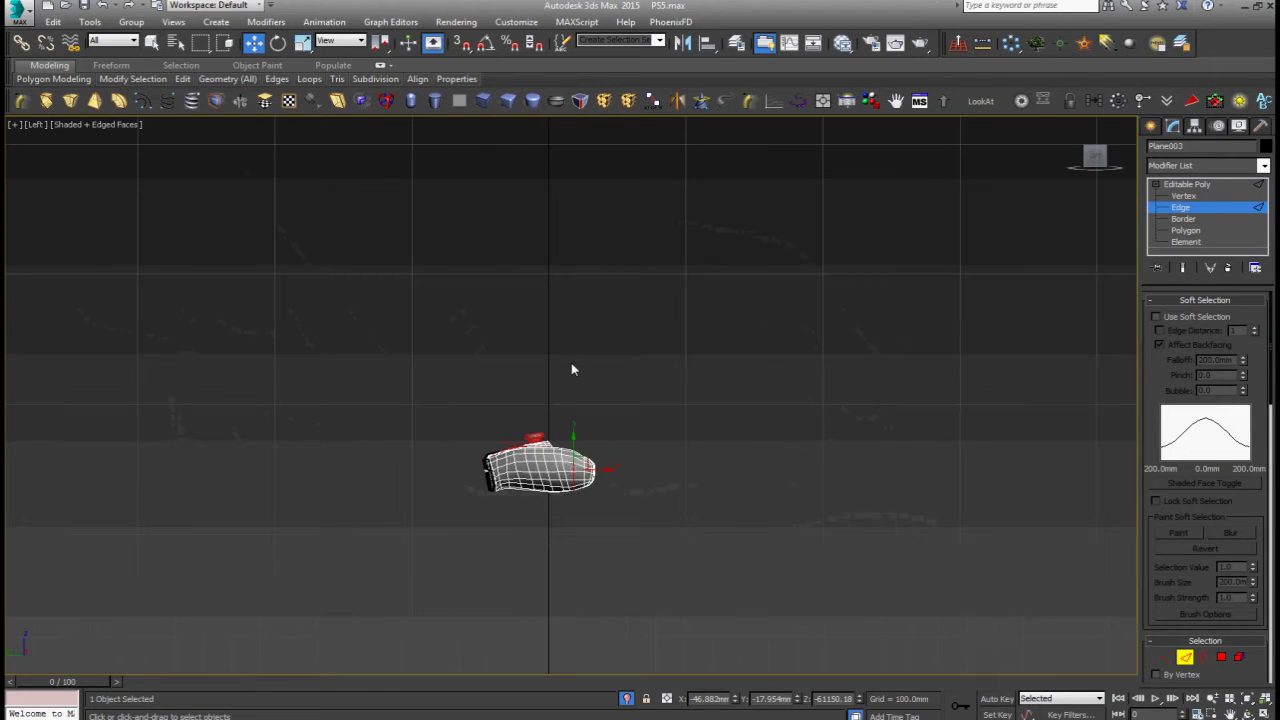
{"action": "scroll", "coordinate": [563, 470], "scroll_direction": "up", "scroll_amount": 5}
{"action": "scroll", "coordinate": [563, 471], "scroll_direction": "up", "scroll_amount": 5}
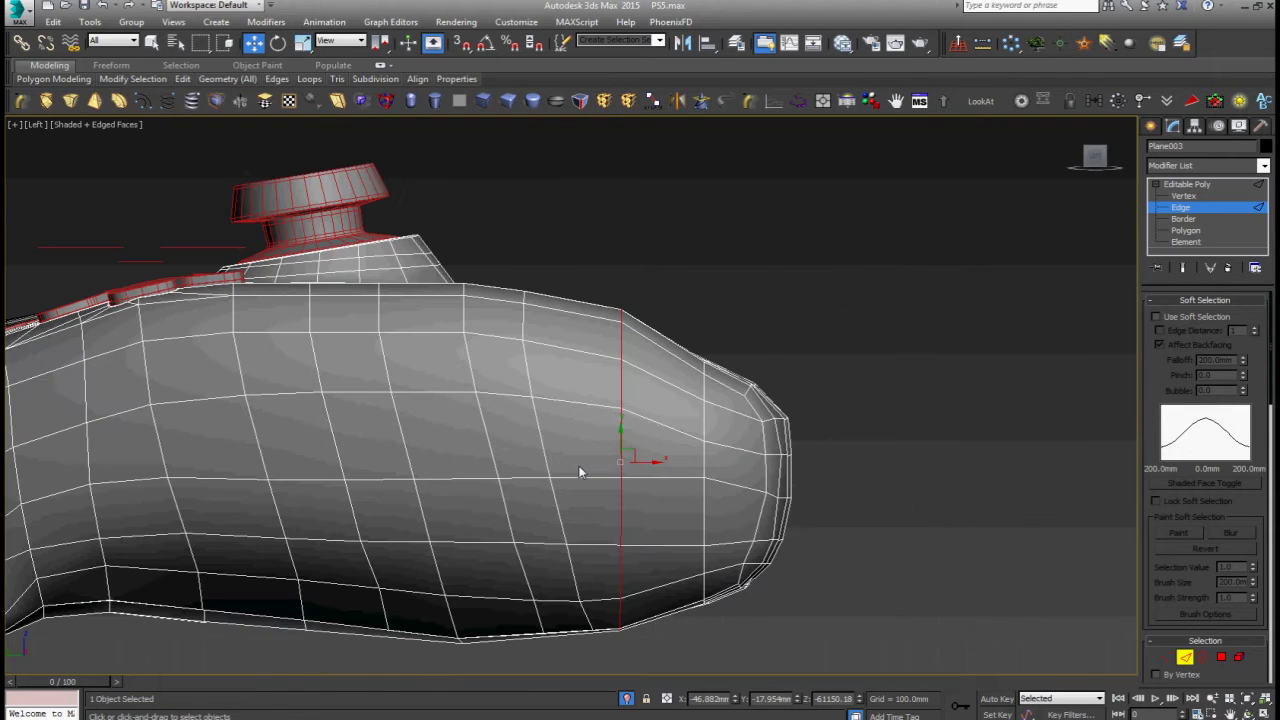
{"action": "left_click", "coordinate": [128, 124]}
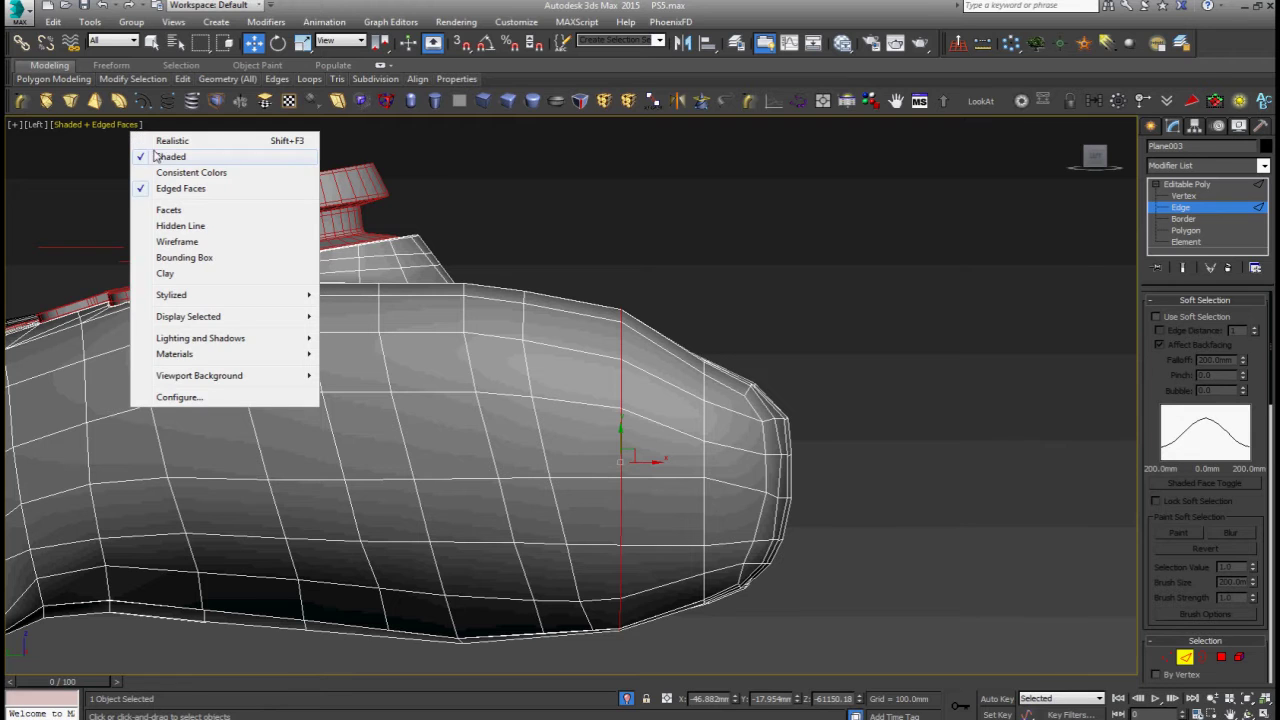
{"action": "left_click", "coordinate": [192, 242]}
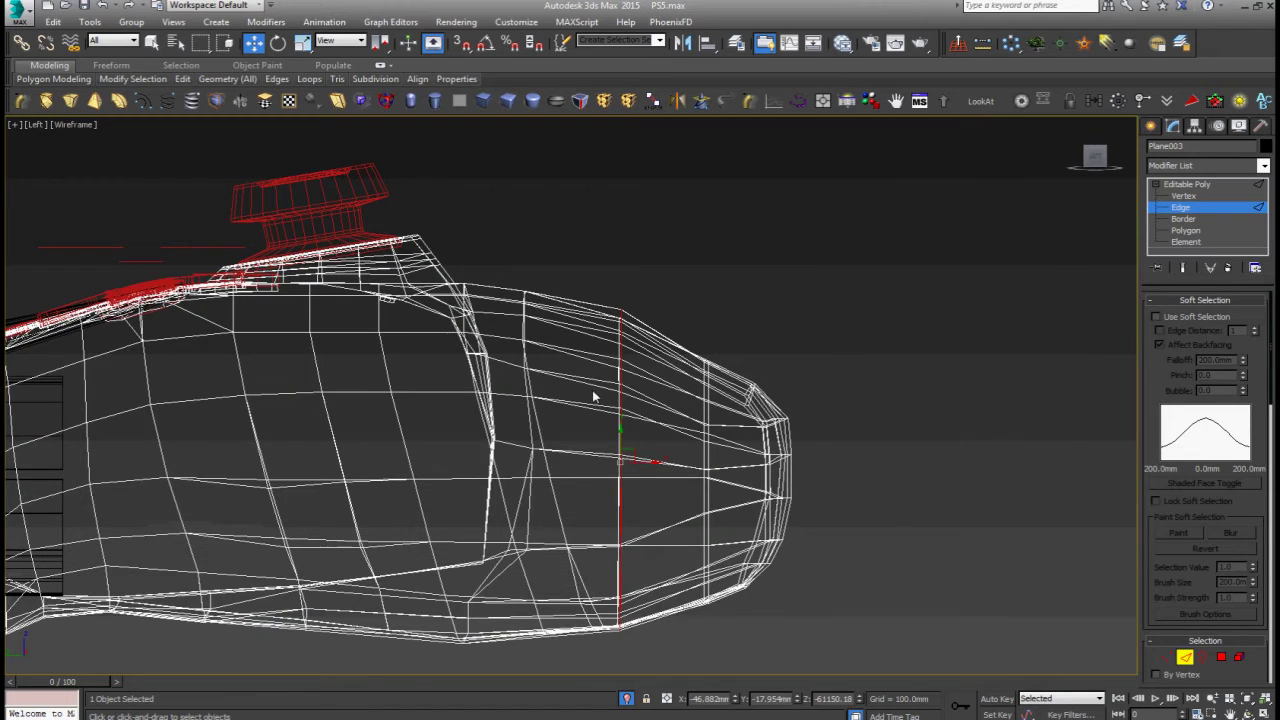
{"action": "right_click", "coordinate": [571, 340]}
{"action": "left_click", "coordinate": [500, 394]}
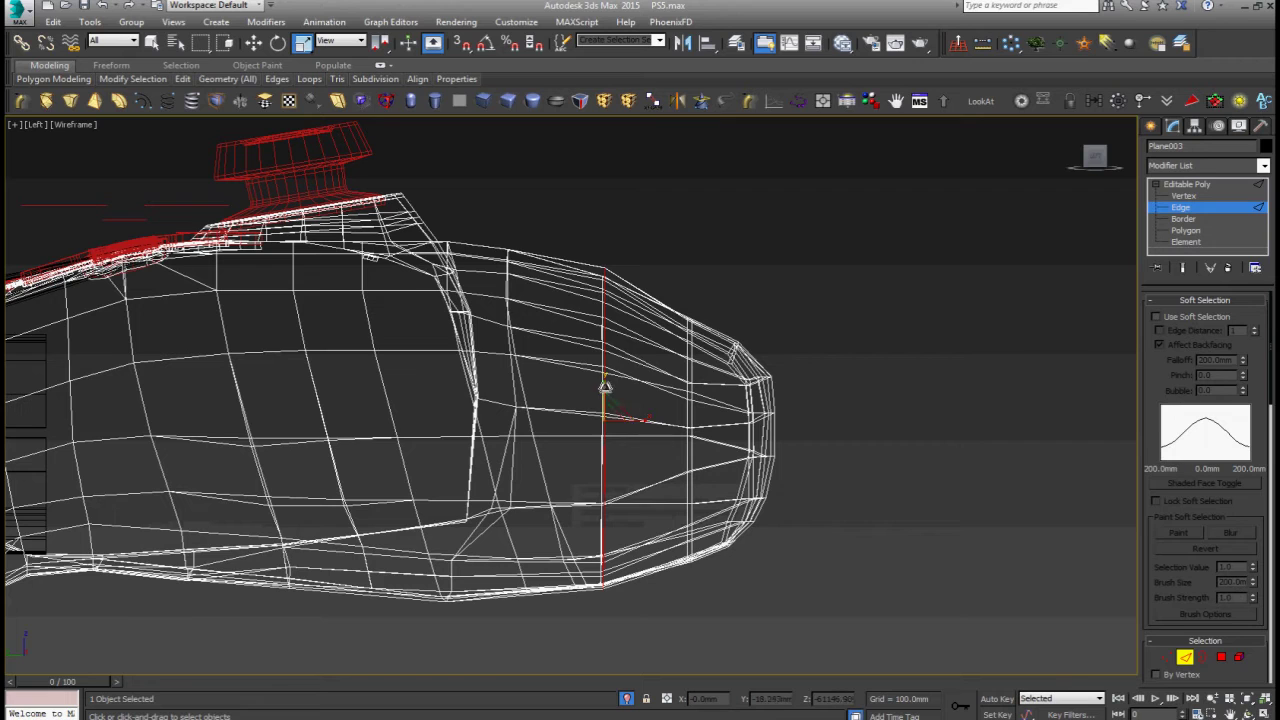
{"action": "right_click", "coordinate": [606, 392]}
{"action": "left_click", "coordinate": [622, 402]}
Select the whole column of vertices around the grips at that ring and scale it slightly in the vertical direction
{"action": "key", "text": "1"}
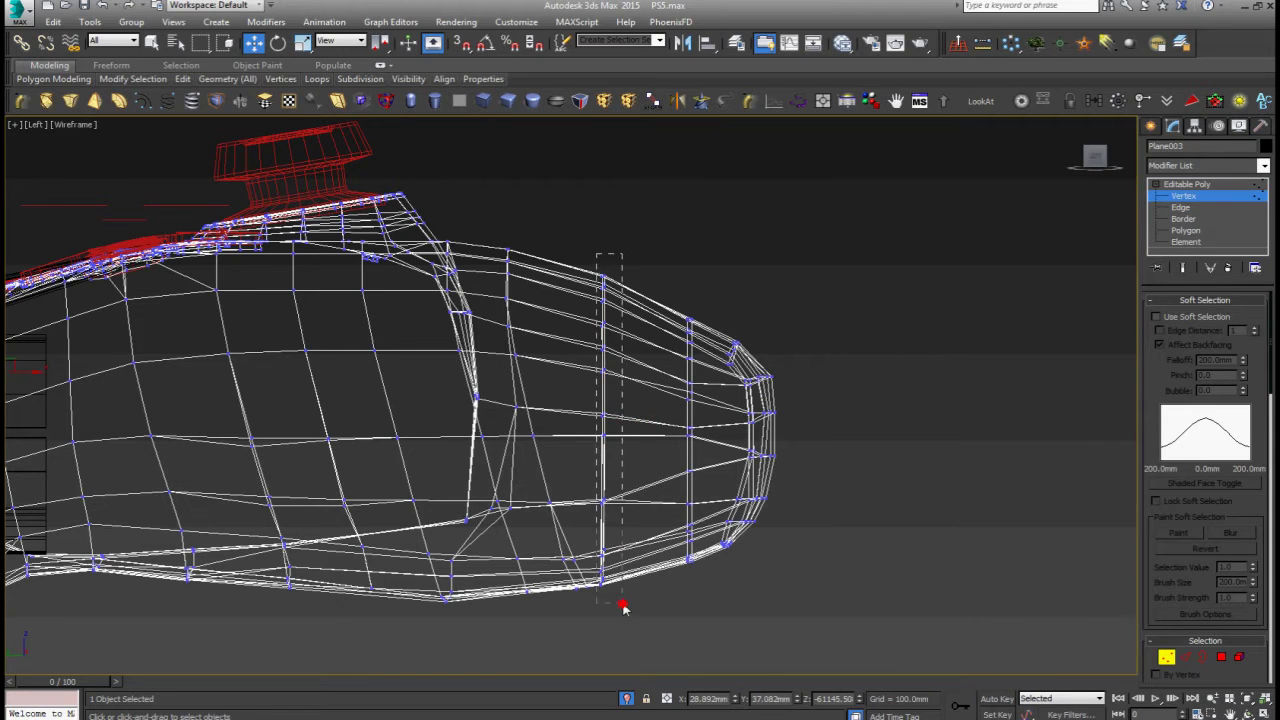
{"action": "right_click", "coordinate": [627, 428]}
{"action": "left_click", "coordinate": [651, 460]}
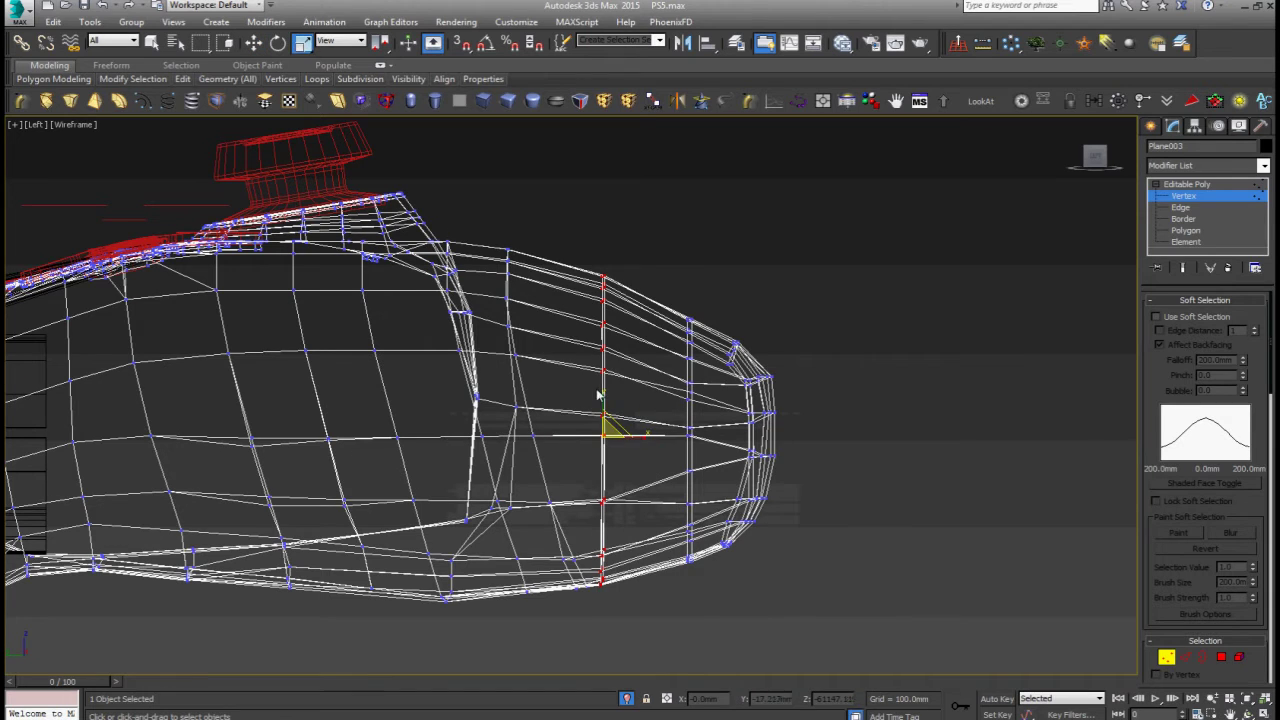
{"action": "left_click_drag", "start_coordinate": [601, 397], "coordinate": [602, 398]}
{"action": "right_click", "coordinate": [598, 395]}
{"action": "left_click", "coordinate": [615, 410]}
{"action": "scroll", "coordinate": [644, 567], "scroll_direction": "up", "scroll_amount": 5}
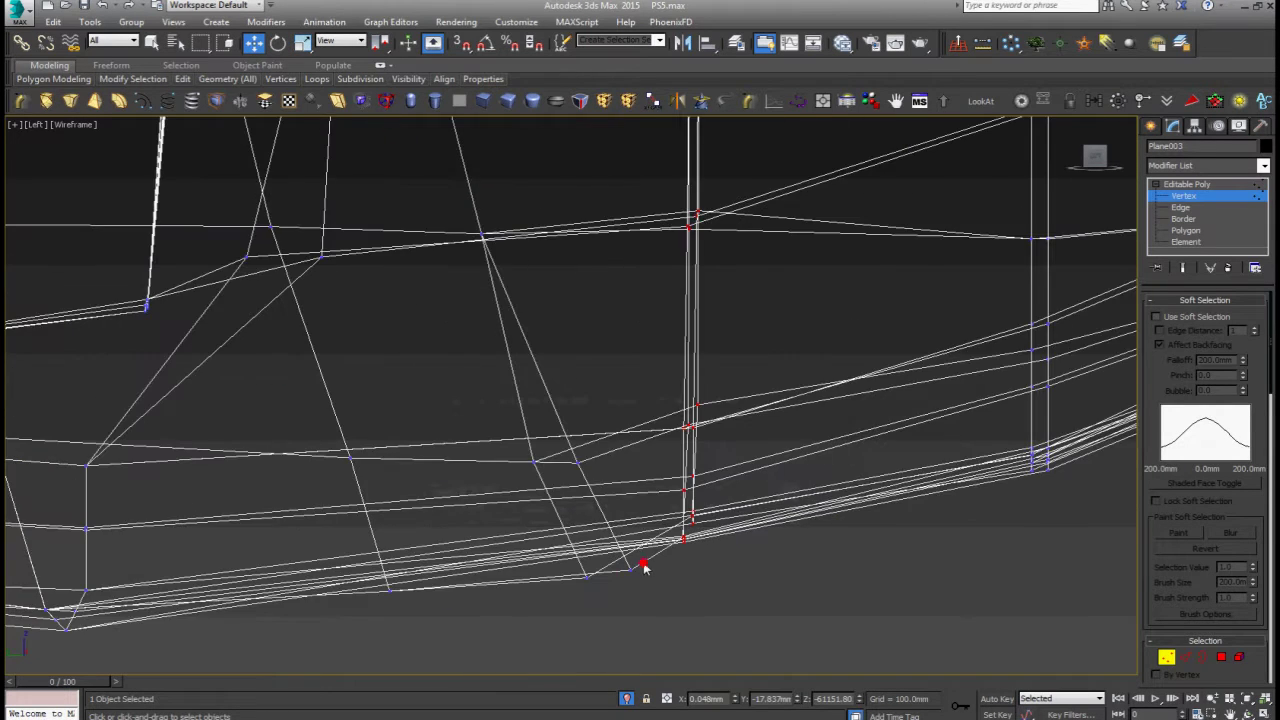
Move the protruding vertices on the grip's lower edge up in the left view so they follow the smooth bottom contour
{"action": "left_click_drag", "start_coordinate": [660, 567], "coordinate": [560, 458]}
{"action": "scroll", "coordinate": [560, 458], "scroll_direction": "down", "scroll_amount": 3}
{"action": "scroll", "coordinate": [563, 502], "scroll_direction": "up", "scroll_amount": 5}
{"action": "left_click", "coordinate": [578, 540]}
{"action": "left_click_drag", "start_coordinate": [578, 540], "coordinate": [586, 482]}
{"action": "scroll", "coordinate": [560, 420], "scroll_direction": "down", "scroll_amount": 4}
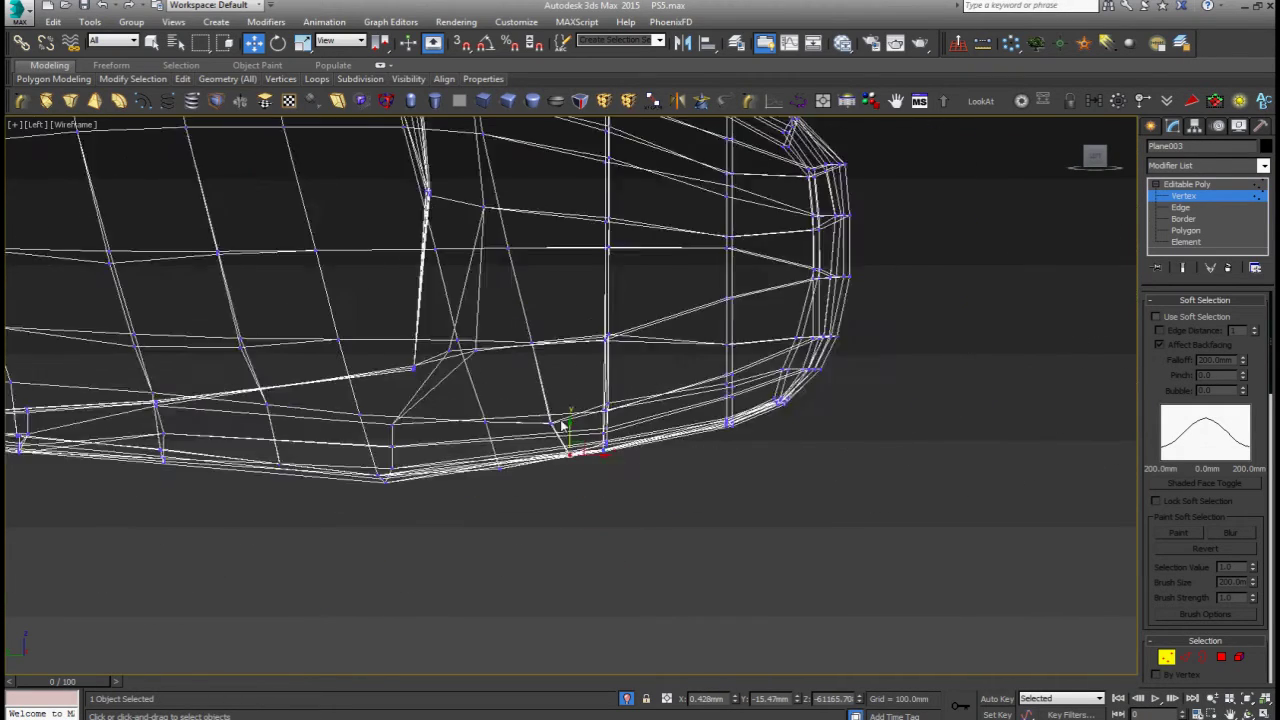
{"action": "scroll", "coordinate": [563, 425], "scroll_direction": "down", "scroll_amount": 4}
{"action": "middle_click_drag", "start_coordinate": [563, 425], "coordinate": [601, 440]}
{"action": "left_click_drag", "start_coordinate": [664, 426], "coordinate": [664, 426]}
Leave vertex editing, return the viewport to shaded display and view the controller against the reference image
{"action": "middle_click_drag", "start_coordinate": [664, 426], "coordinate": [620, 500], "text": "alt"}
{"action": "left_click", "coordinate": [1190, 185]}
{"action": "left_click", "coordinate": [129, 124]}
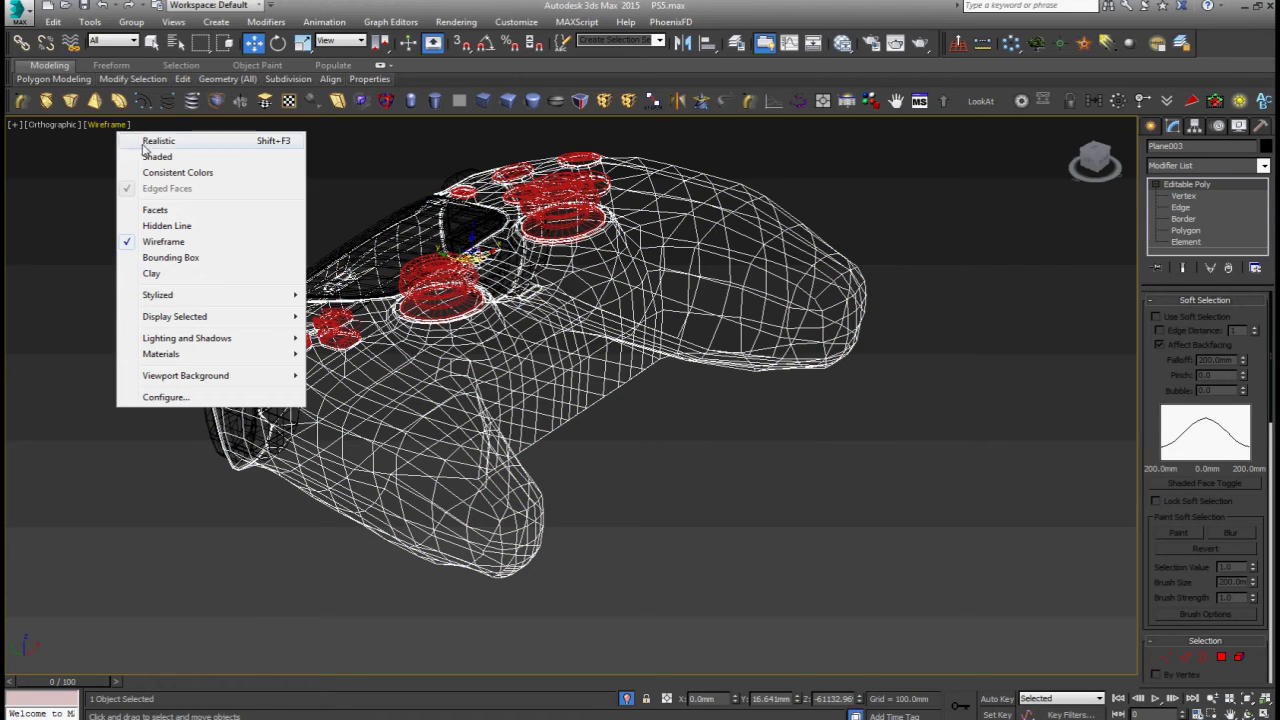
{"action": "left_click", "coordinate": [131, 158]}
{"action": "middle_click_drag", "start_coordinate": [274, 222], "coordinate": [485, 375], "text": "alt"}
{"action": "left_click", "coordinate": [607, 425]}
{"action": "left_click", "coordinate": [655, 382]}
{"action": "middle_click_drag", "start_coordinate": [655, 382], "coordinate": [613, 495], "text": "alt"}
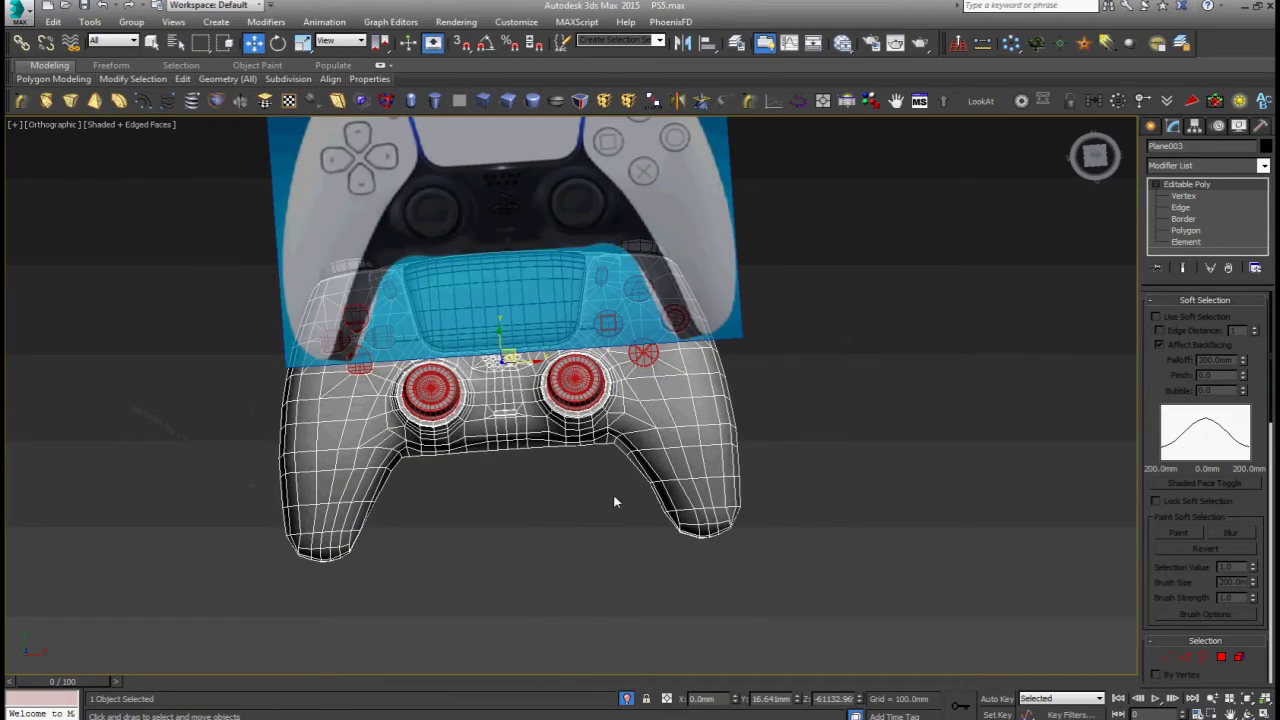
Frame the controller in the perspective view and render a test image of it
{"action": "scroll", "coordinate": [512, 425], "scroll_direction": "up", "scroll_amount": 5}
{"action": "scroll", "coordinate": [512, 425], "scroll_direction": "down", "scroll_amount": 5}
{"action": "middle_click_drag", "start_coordinate": [512, 425], "coordinate": [726, 334], "text": "alt"}
{"action": "key", "text": "p"}
{"action": "scroll", "coordinate": [709, 370], "scroll_direction": "down", "scroll_amount": 2}
{"action": "key", "text": "z"}
{"action": "key", "text": "shift+q"}
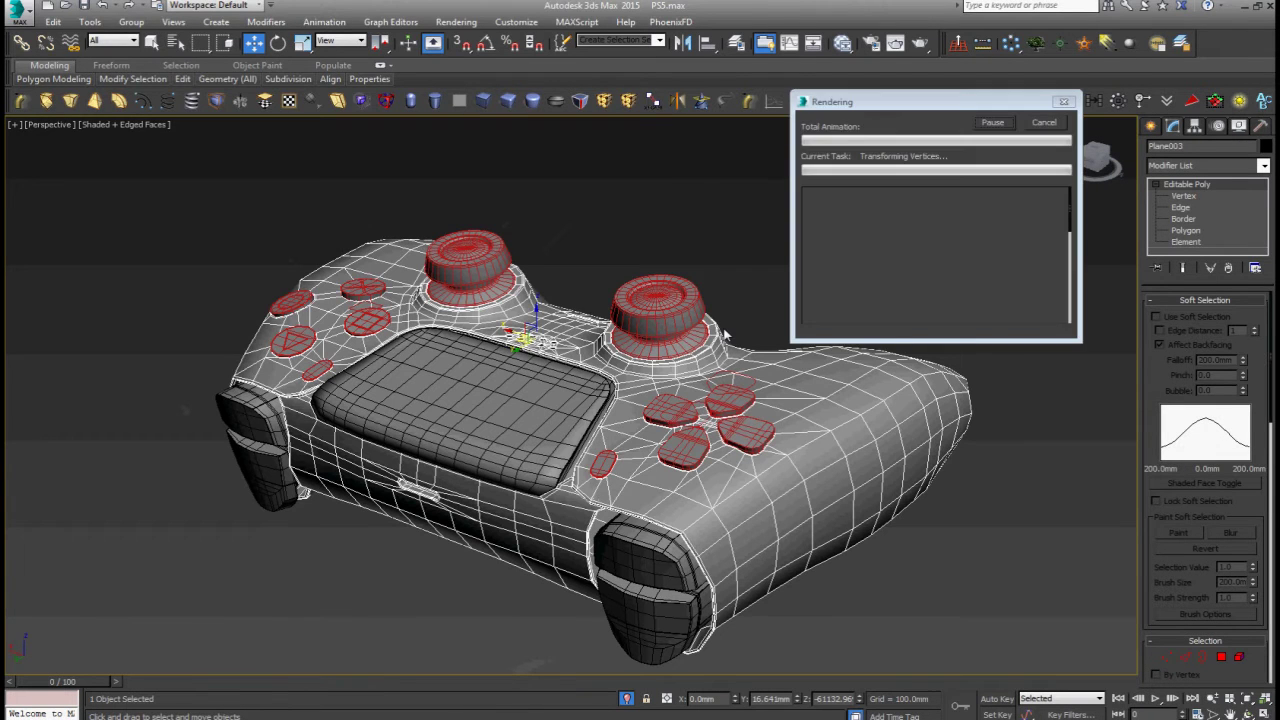
{"action": "left_click", "coordinate": [624, 27]}
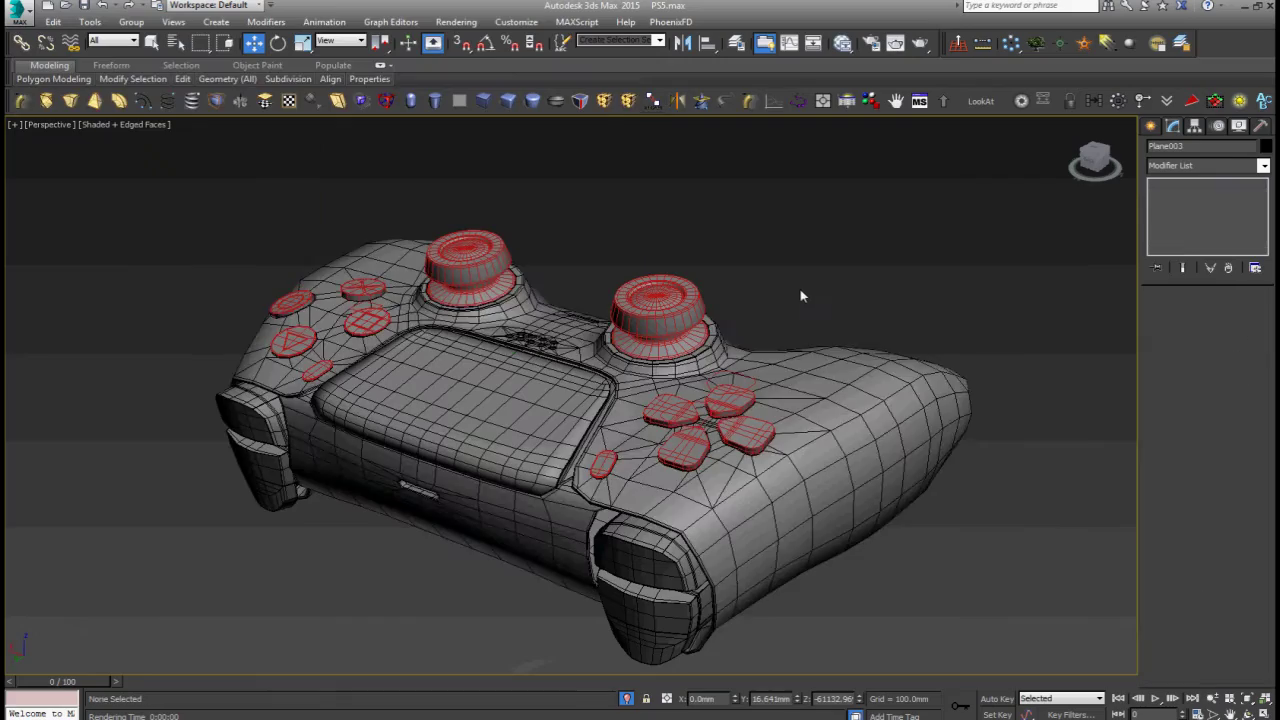
Connect the four lengthwise edges on the underside of the D-pad-side grip with a new crosswise edge row
{"action": "middle_click_drag", "start_coordinate": [659, 404], "coordinate": [296, 402], "text": "alt"}
{"action": "middle_click_drag", "start_coordinate": [265, 403], "coordinate": [535, 388], "text": "alt"}
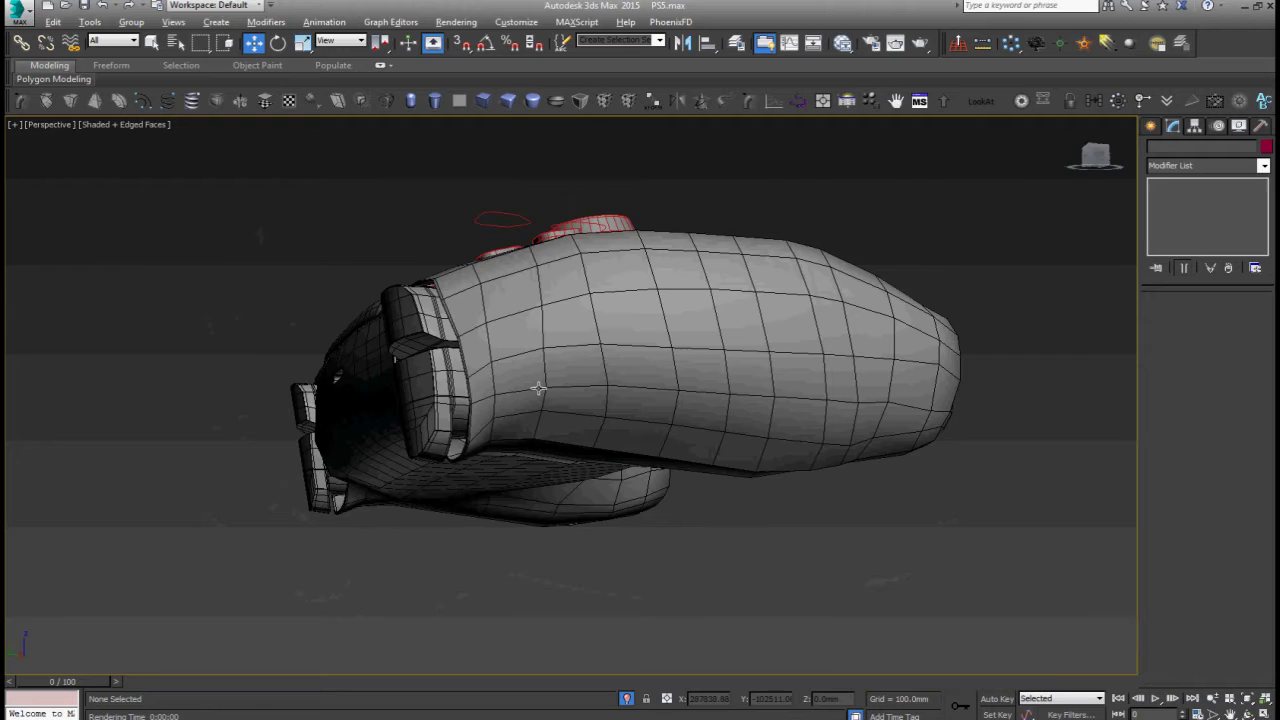
{"action": "scroll", "coordinate": [531, 420], "scroll_direction": "up", "scroll_amount": 5}
{"action": "left_click", "coordinate": [534, 419]}
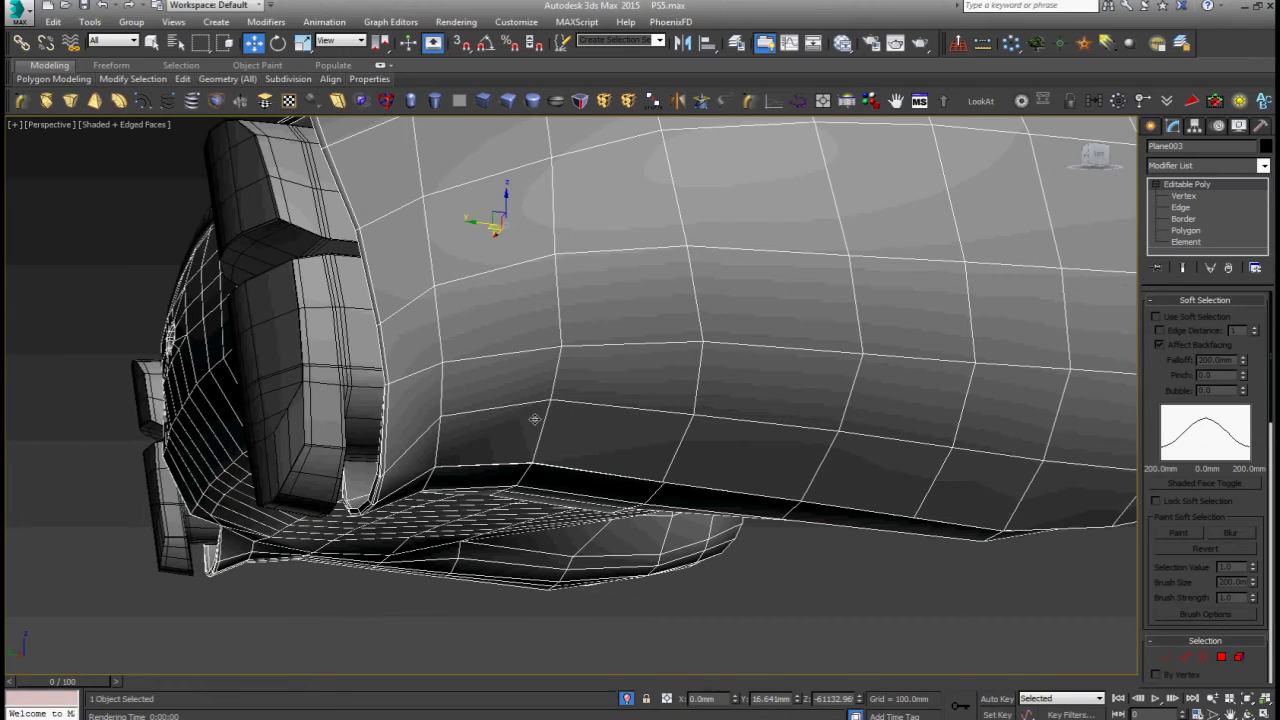
{"action": "scroll", "coordinate": [553, 421], "scroll_direction": "down", "scroll_amount": 3}
{"action": "middle_click_drag", "start_coordinate": [568, 428], "coordinate": [560, 371], "text": "alt"}
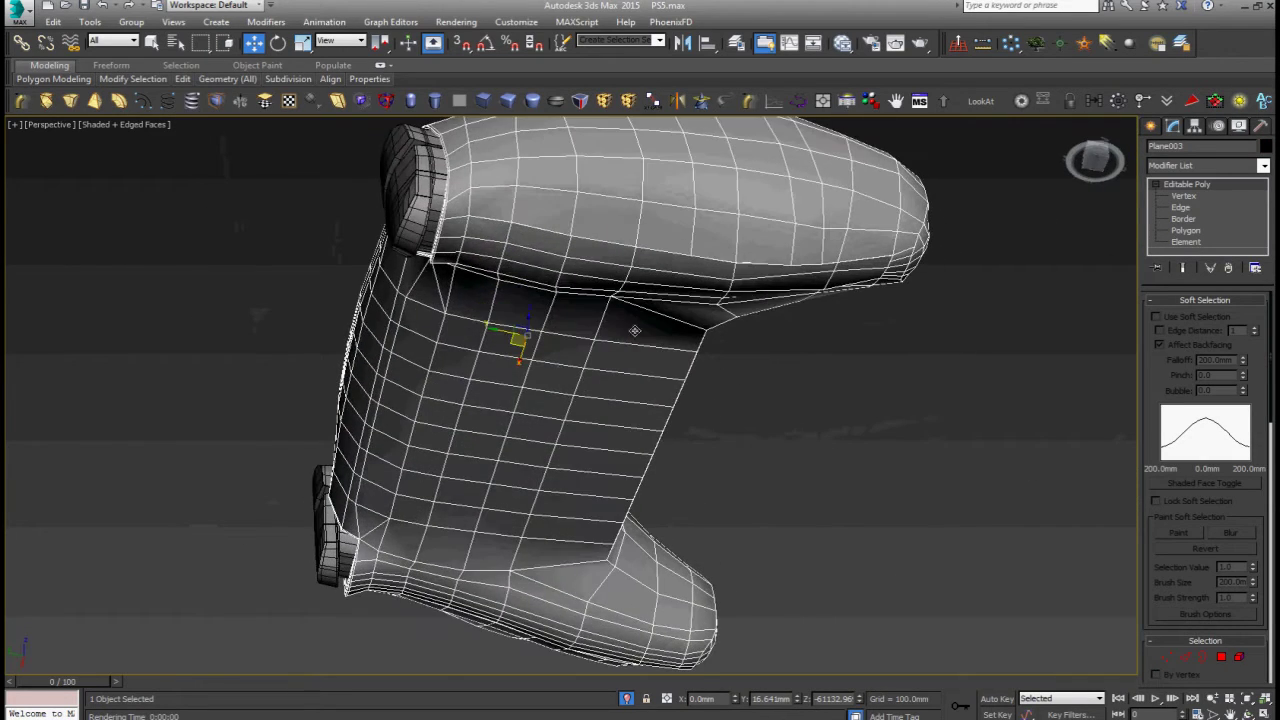
{"action": "scroll", "coordinate": [670, 300], "scroll_direction": "up", "scroll_amount": 6}
{"action": "key", "text": "2"}
{"action": "left_click", "coordinate": [706, 259]}
{"action": "left_click", "coordinate": [700, 293], "text": "ctrl"}
{"action": "left_click", "coordinate": [697, 317], "text": "ctrl"}
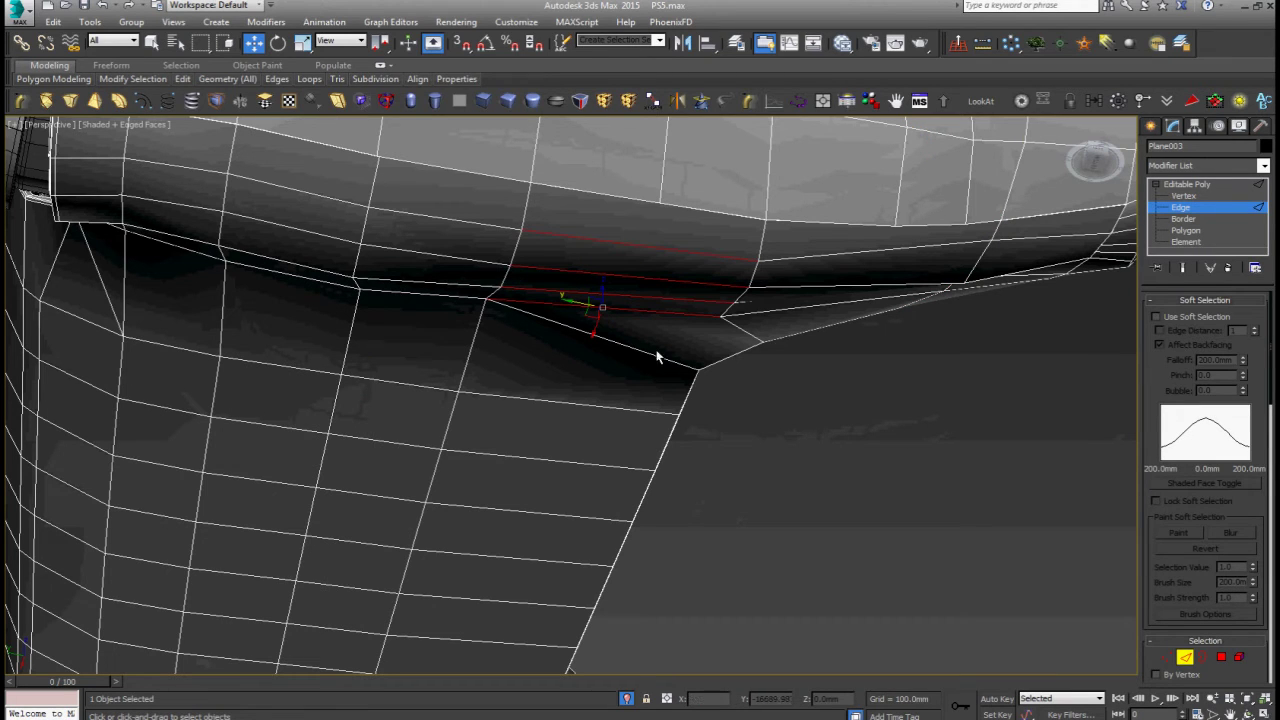
{"action": "right_click", "coordinate": [664, 342]}
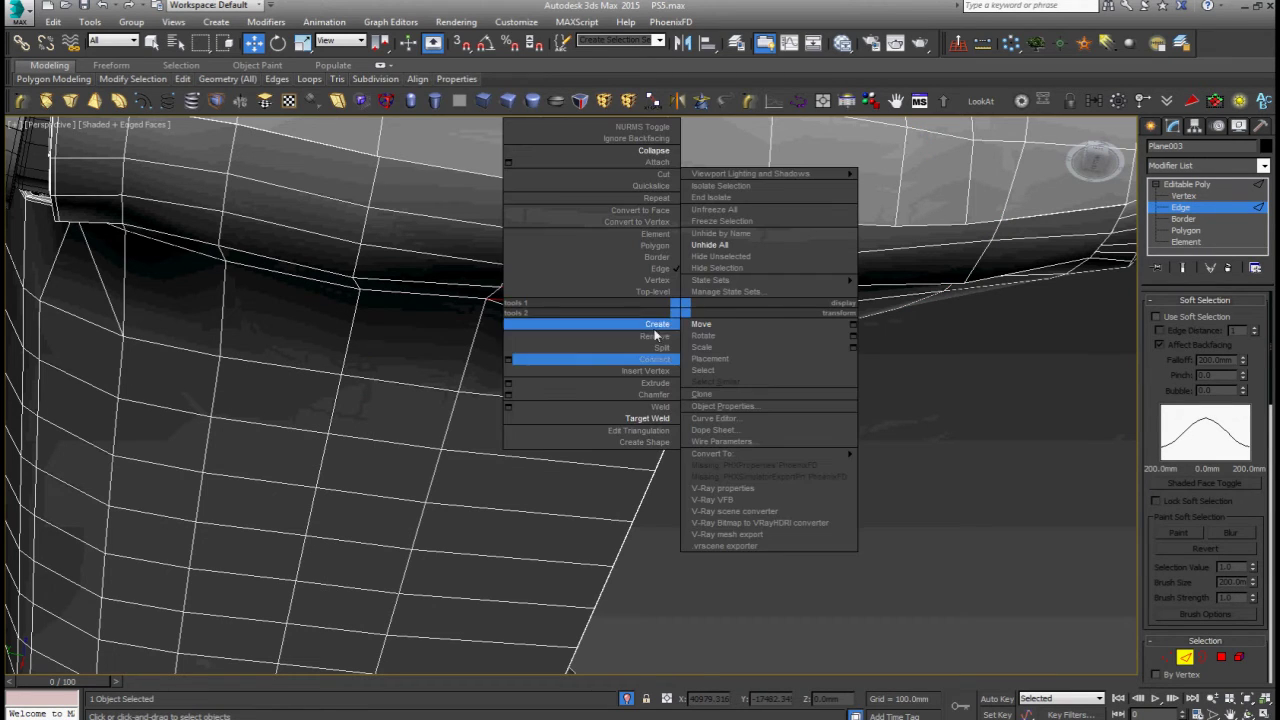
{"action": "left_click", "coordinate": [508, 360]}
{"action": "left_click", "coordinate": [579, 465]}
{"action": "scroll", "coordinate": [690, 308], "scroll_direction": "up", "scroll_amount": 5}
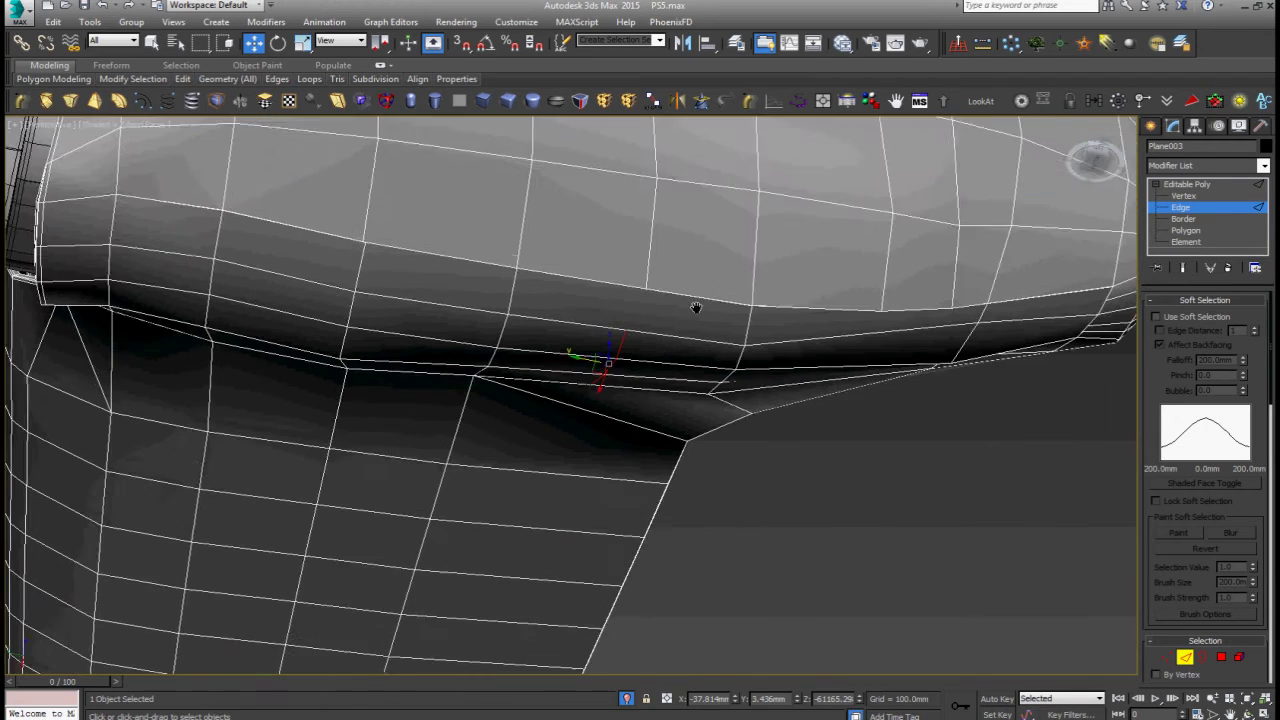
Cut an edge with vertex snapping from the new row's upper end to the end vertex of the unfinished loop above
{"action": "key", "text": "1"}
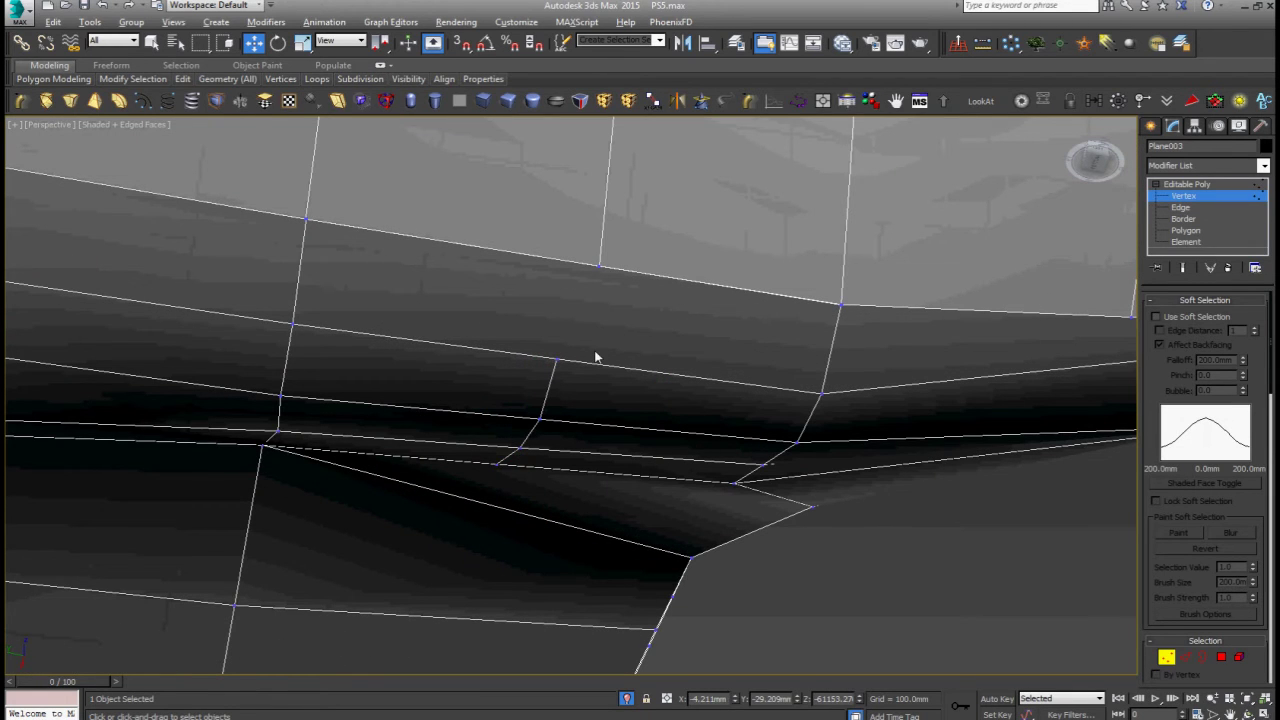
{"action": "key", "text": "alt+c"}
{"action": "key", "text": "s"}
{"action": "left_click", "coordinate": [557, 359]}
{"action": "left_click", "coordinate": [599, 266]}
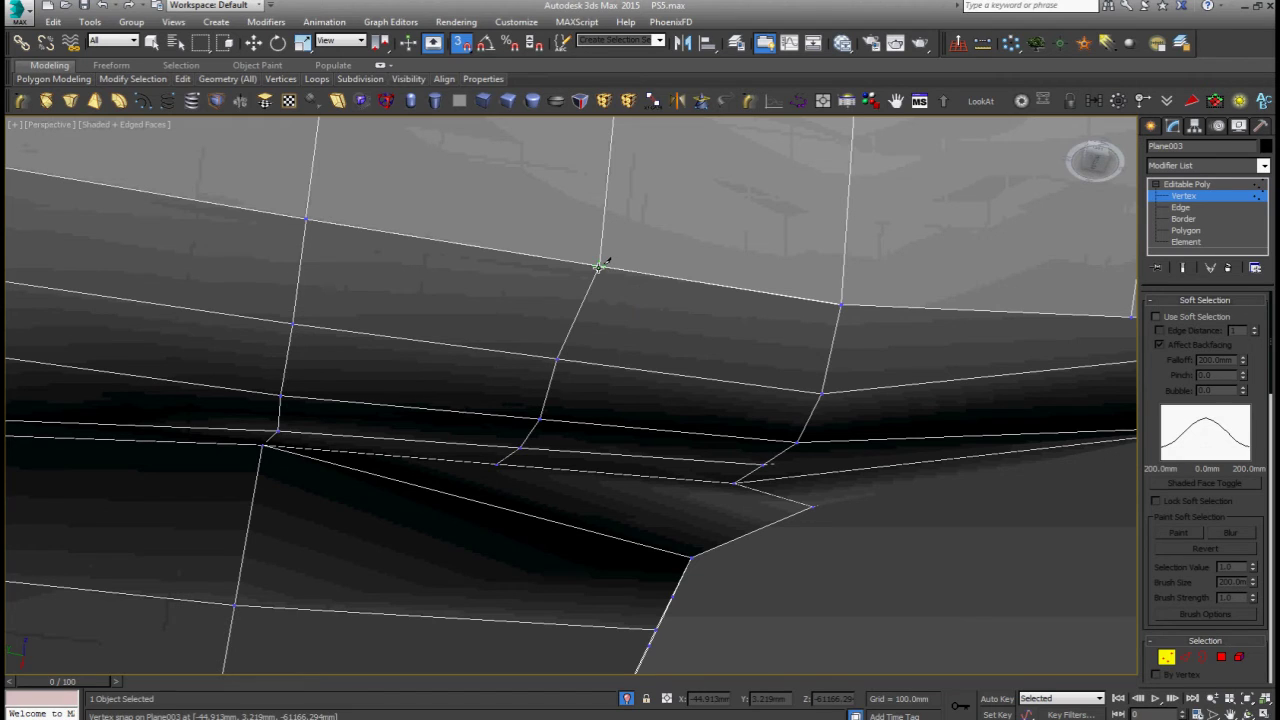
{"action": "right_click", "coordinate": [605, 321]}
Connect the six neighbouring lengthwise edges on the underside of the opposite grip with a new crosswise edge row
{"action": "scroll", "coordinate": [614, 343], "scroll_direction": "down", "scroll_amount": 8}
{"action": "middle_click_drag", "start_coordinate": [614, 345], "coordinate": [675, 213]}
{"action": "scroll", "coordinate": [608, 433], "scroll_direction": "up", "scroll_amount": 6}
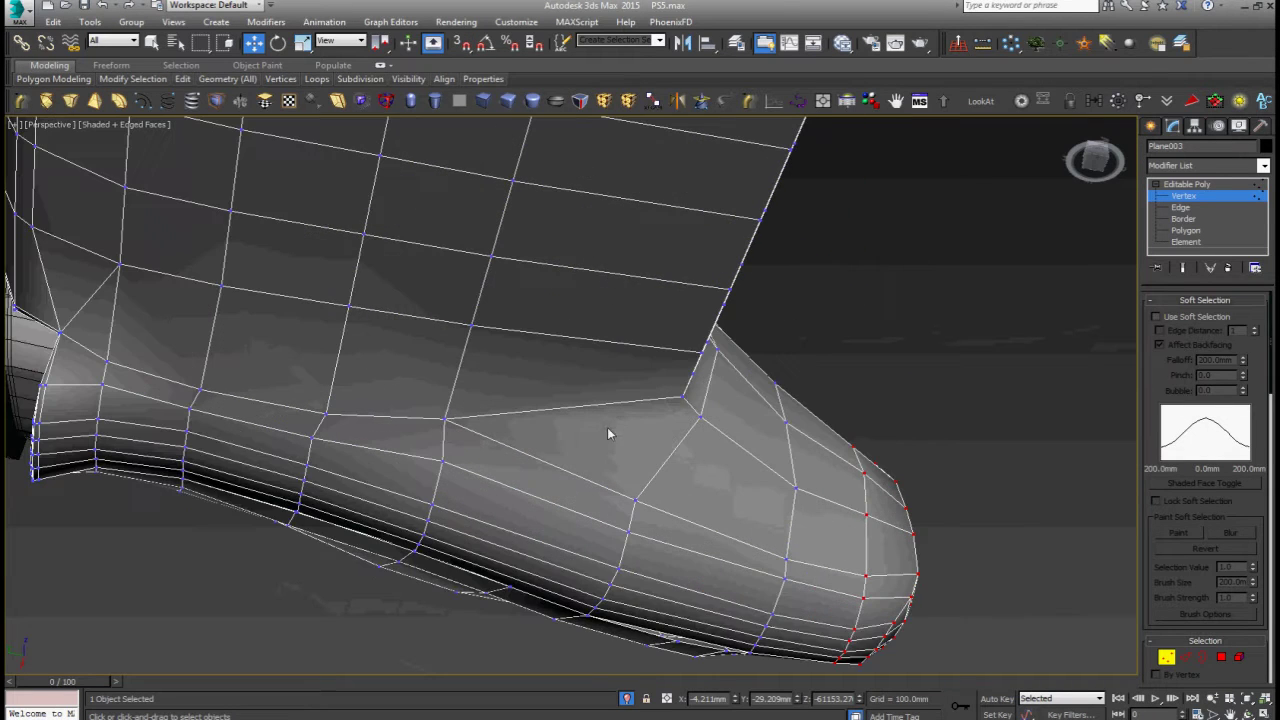
{"action": "scroll", "coordinate": [512, 586], "scroll_direction": "up", "scroll_amount": 5}
{"action": "key", "text": "2"}
{"action": "left_click", "coordinate": [517, 580]}
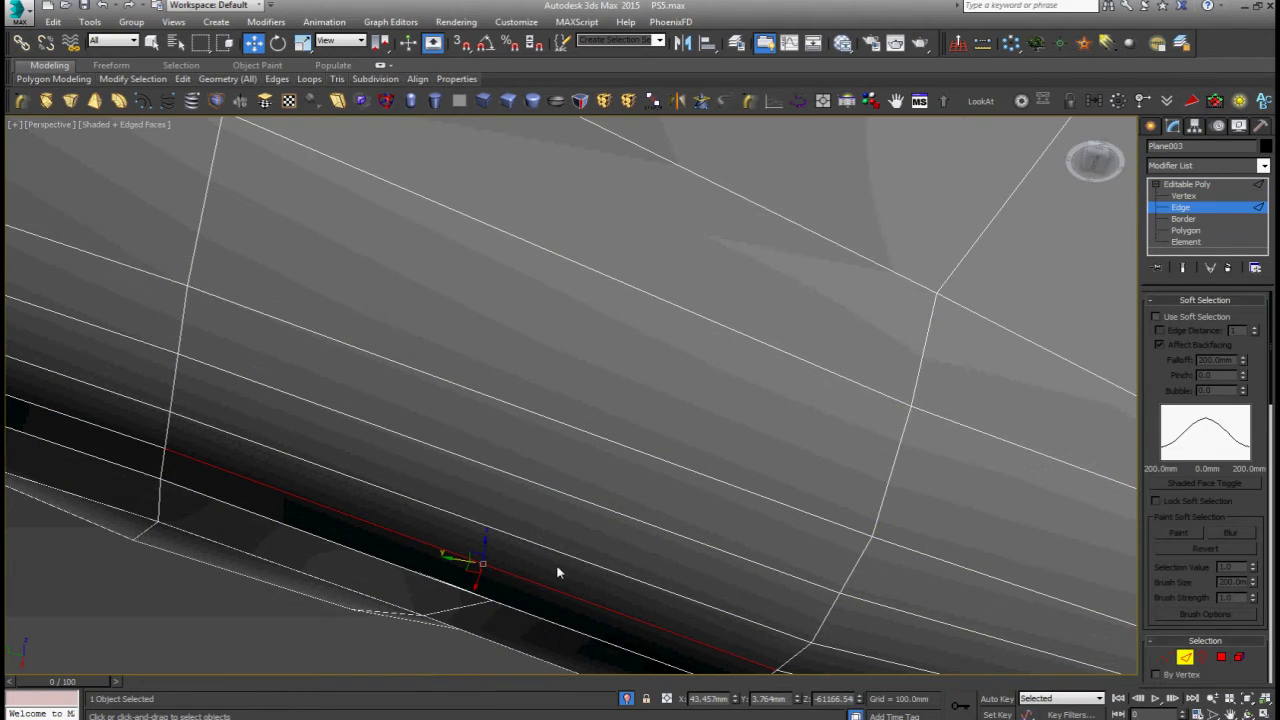
{"action": "left_click", "coordinate": [568, 556], "text": "ctrl"}
{"action": "left_click", "coordinate": [601, 505], "text": "ctrl"}
{"action": "left_click", "coordinate": [627, 446], "text": "ctrl"}
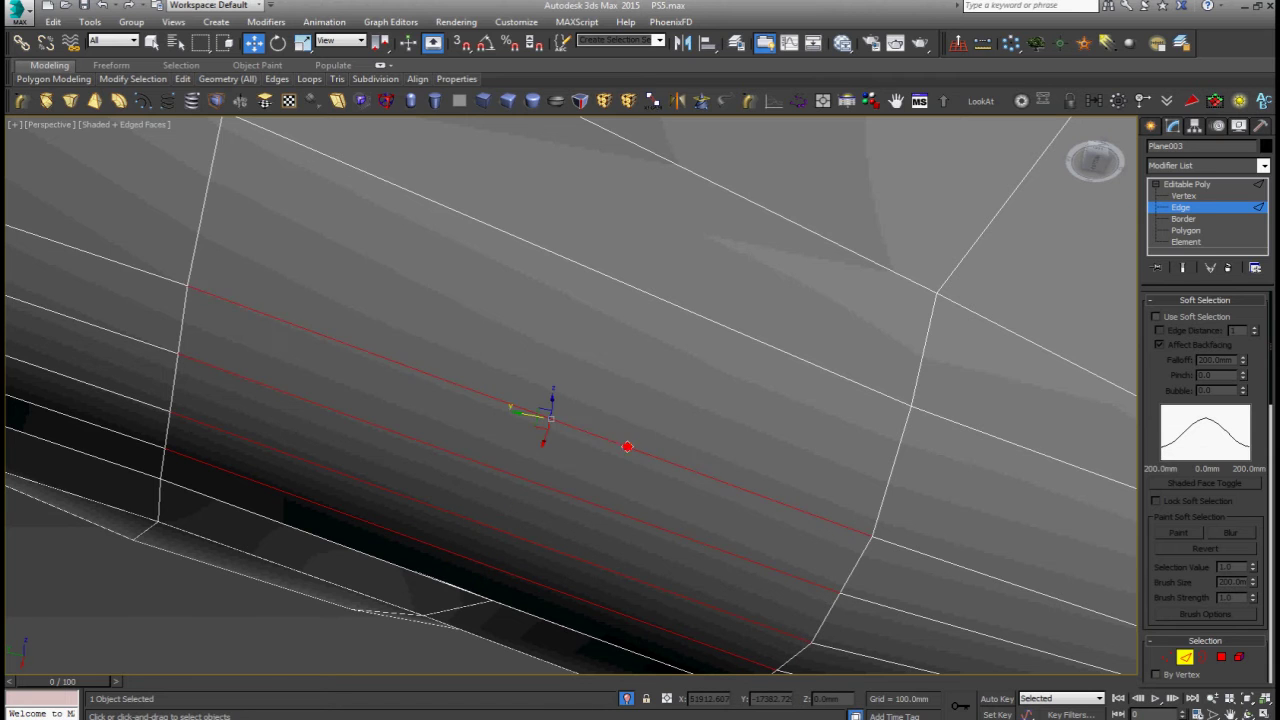
{"action": "left_click", "coordinate": [704, 320], "text": "ctrl"}
{"action": "scroll", "coordinate": [632, 406], "scroll_direction": "down", "scroll_amount": 6}
{"action": "middle_click_drag", "start_coordinate": [632, 406], "coordinate": [697, 376], "text": "alt"}
{"action": "scroll", "coordinate": [699, 376], "scroll_direction": "up", "scroll_amount": 4}
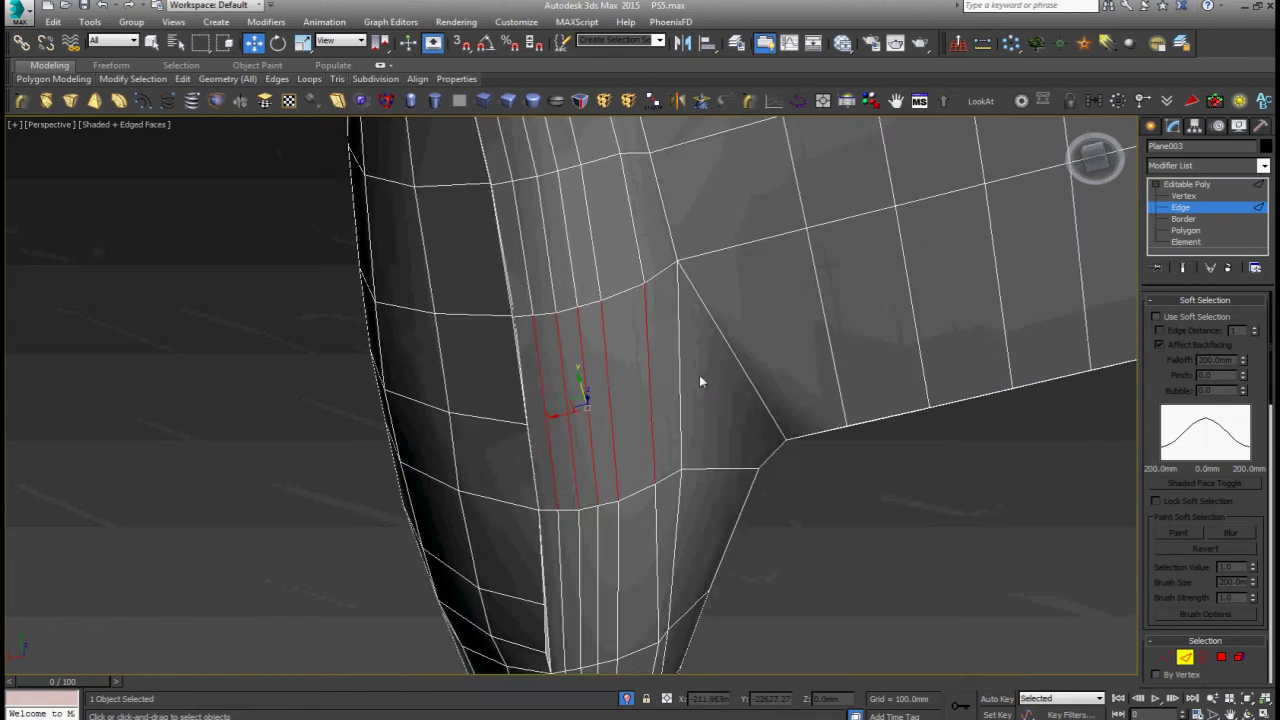
{"action": "left_click", "coordinate": [671, 378], "text": "ctrl"}
{"action": "scroll", "coordinate": [440, 430], "scroll_direction": "up", "scroll_amount": 6}
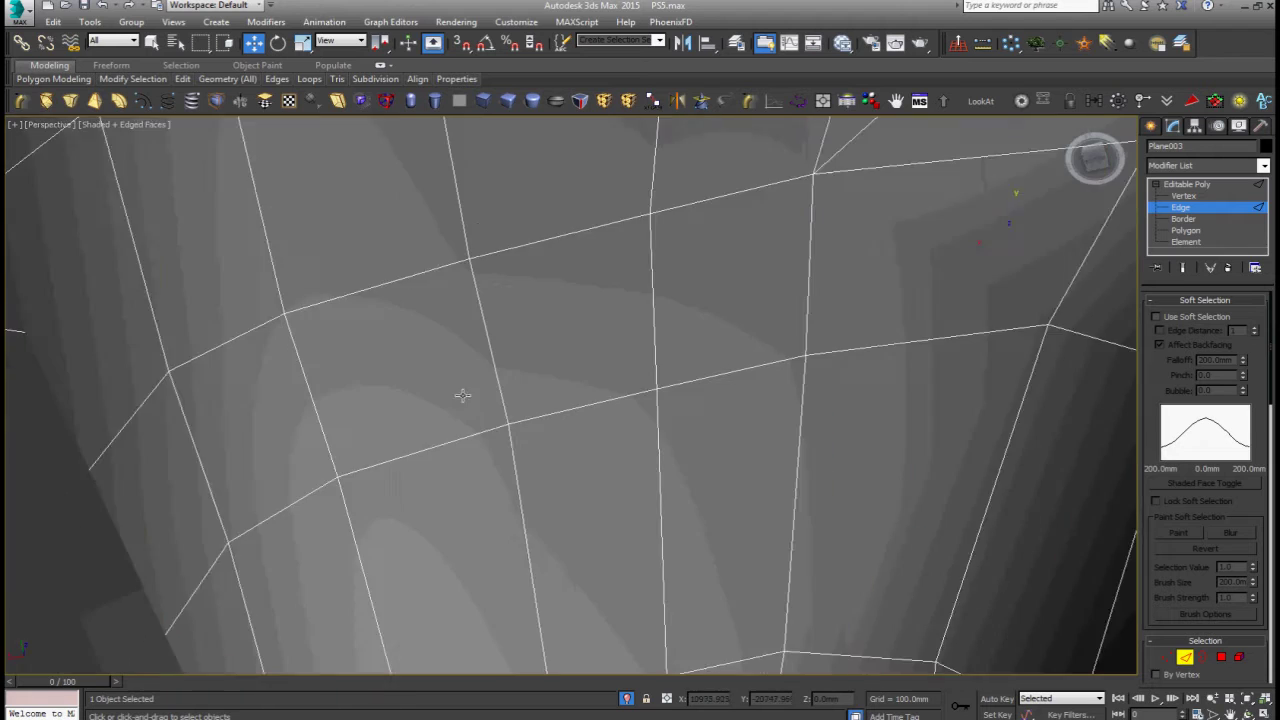
{"action": "scroll", "coordinate": [509, 391], "scroll_direction": "down", "scroll_amount": 4}
{"action": "scroll", "coordinate": [581, 410], "scroll_direction": "down", "scroll_amount": 2}
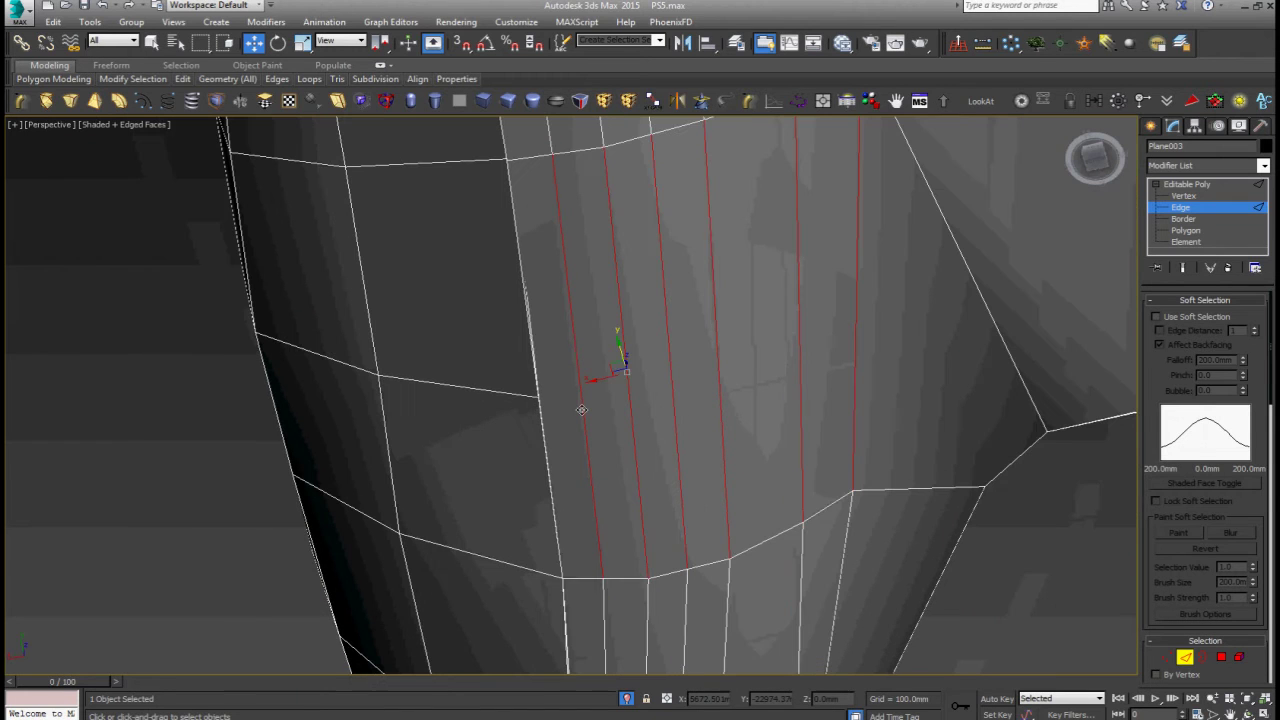
{"action": "right_click", "coordinate": [908, 322]}
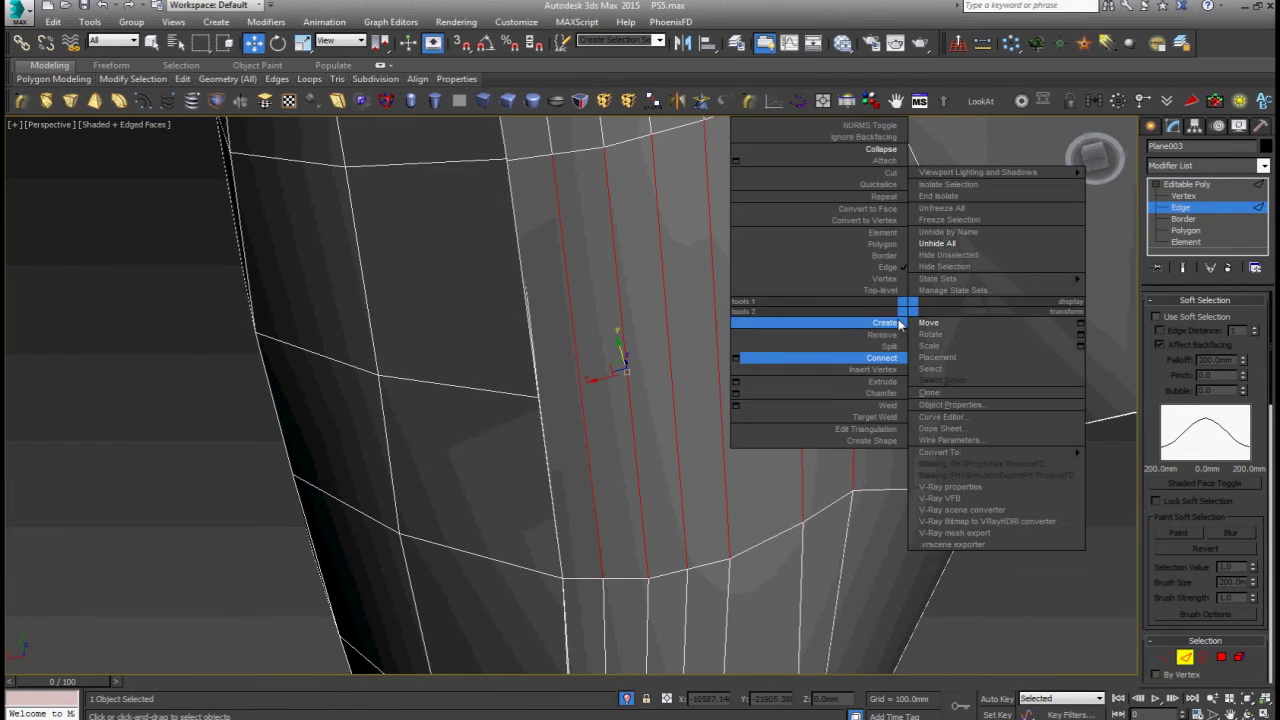
{"action": "left_click", "coordinate": [734, 357]}
{"action": "left_click", "coordinate": [579, 466]}
Shift the uneven vertices on the outer side of this grip slightly inward along X to even out its edge flow
{"action": "key", "text": "1"}
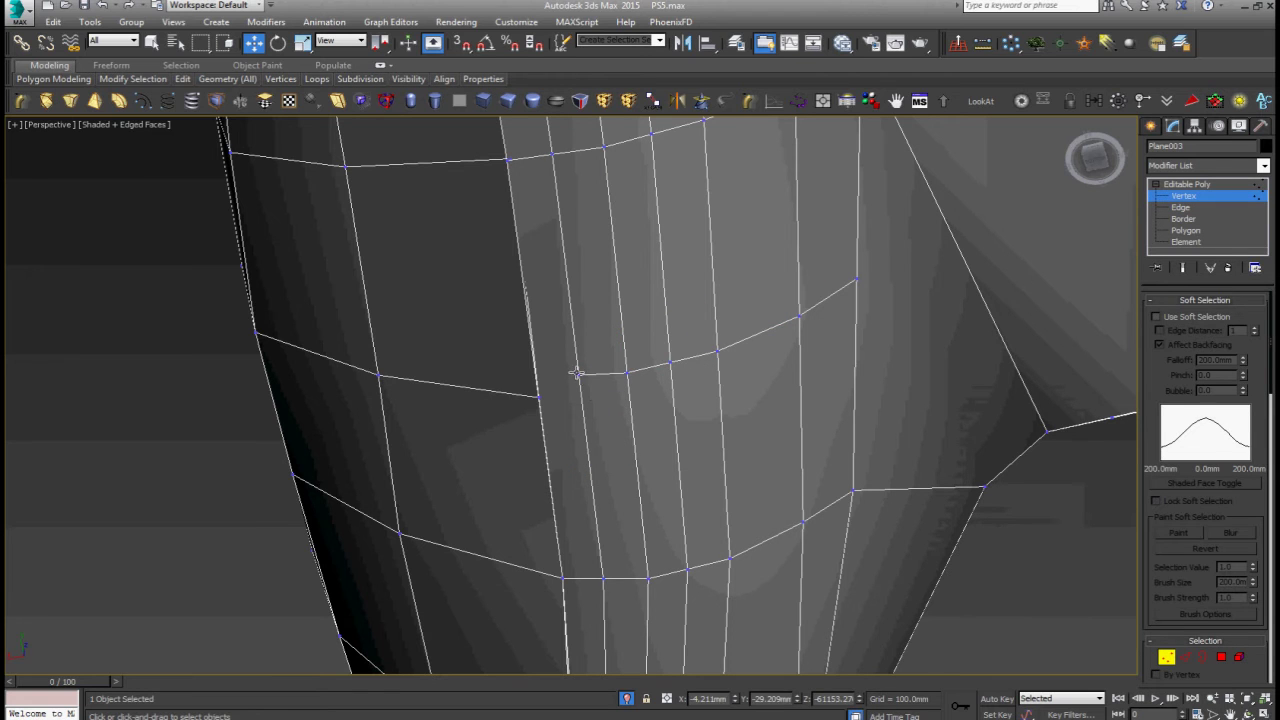
{"action": "middle_click_drag", "start_coordinate": [757, 395], "coordinate": [760, 539], "text": "alt"}
{"action": "scroll", "coordinate": [474, 576], "scroll_direction": "up", "scroll_amount": 5}
{"action": "left_click_drag", "start_coordinate": [418, 554], "coordinate": [447, 554]}
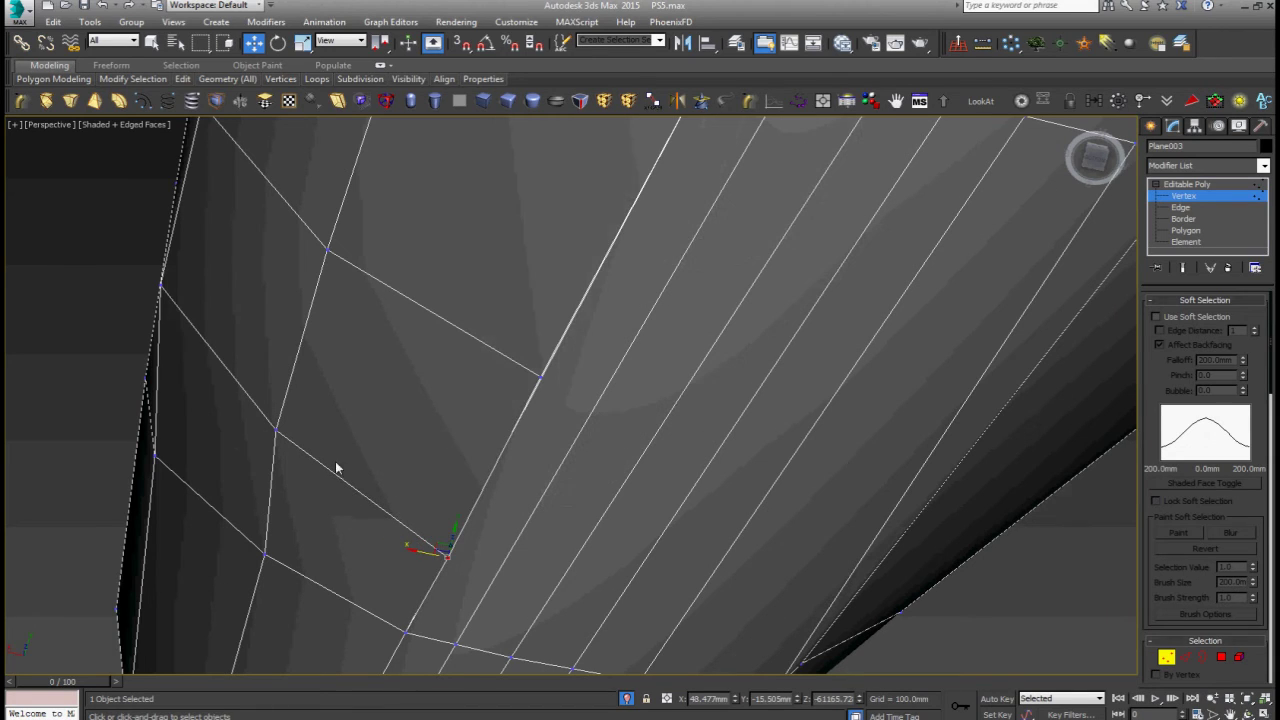
{"action": "left_click_drag", "start_coordinate": [247, 427], "coordinate": [275, 428]}
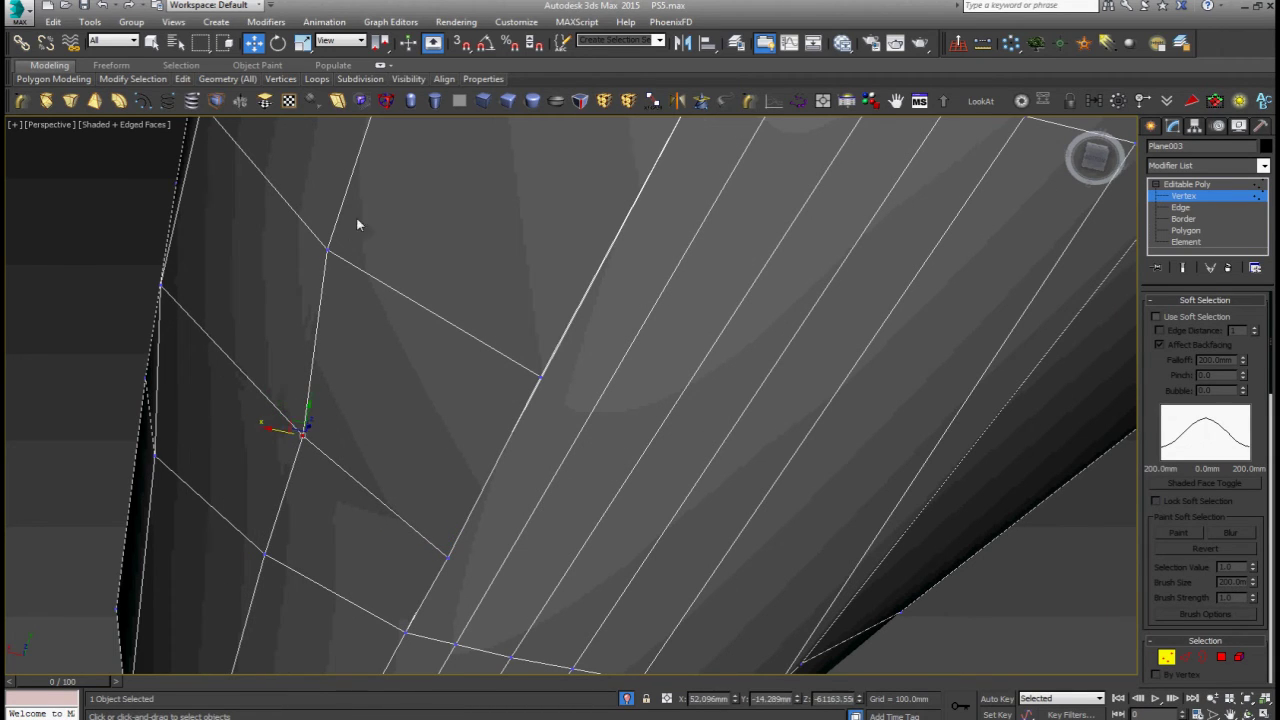
{"action": "left_click_drag", "start_coordinate": [307, 249], "coordinate": [336, 250]}
{"action": "scroll", "coordinate": [575, 355], "scroll_direction": "down", "scroll_amount": 4}
{"action": "middle_click_drag", "start_coordinate": [580, 358], "coordinate": [540, 480]}
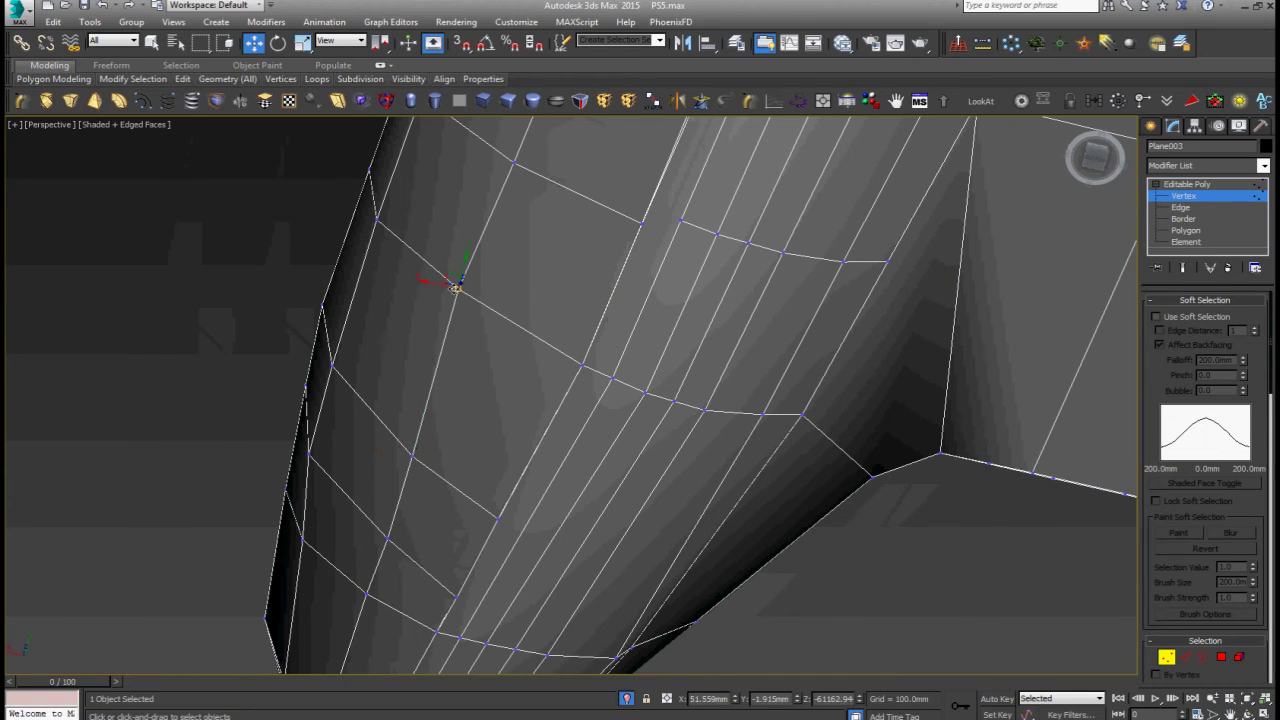
{"action": "left_click_drag", "start_coordinate": [440, 286], "coordinate": [448, 287]}
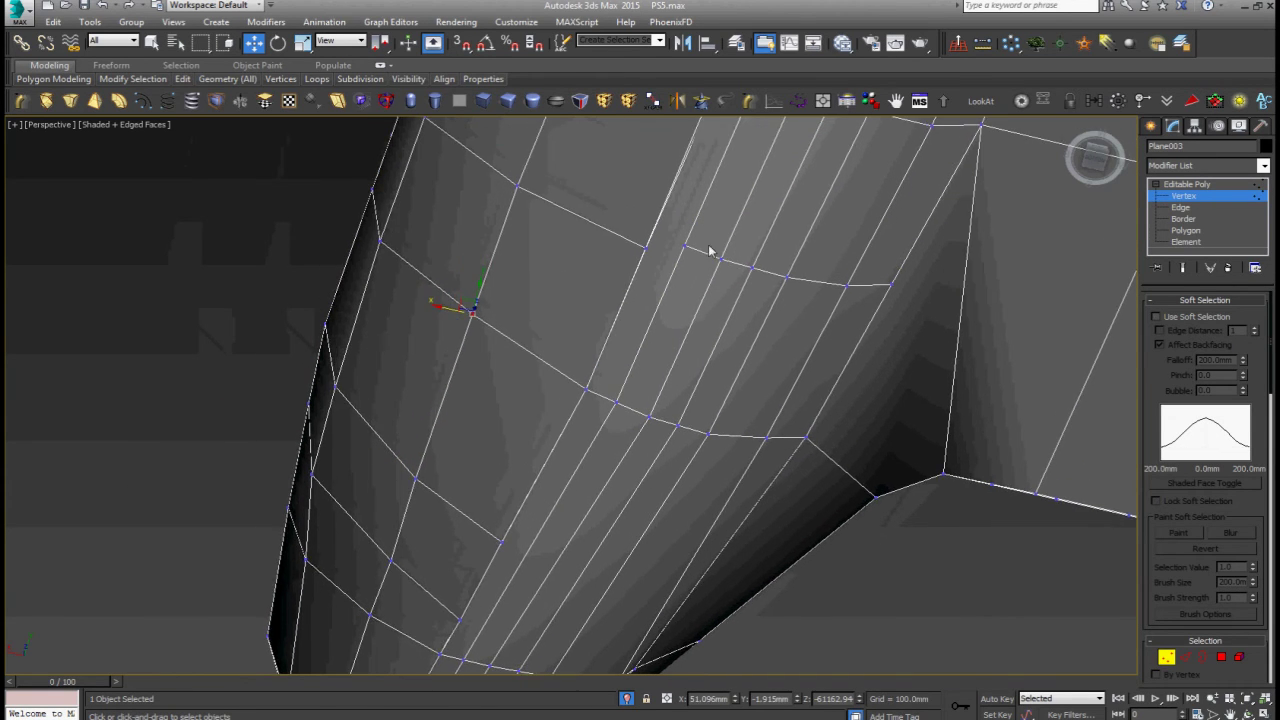
Cut an edge with vertex snapping from the end of this grip's new row to the adjacent outer loop's end vertex
{"action": "scroll", "coordinate": [706, 320], "scroll_direction": "up", "scroll_amount": 6}
{"action": "key", "text": "ctrl+w"}
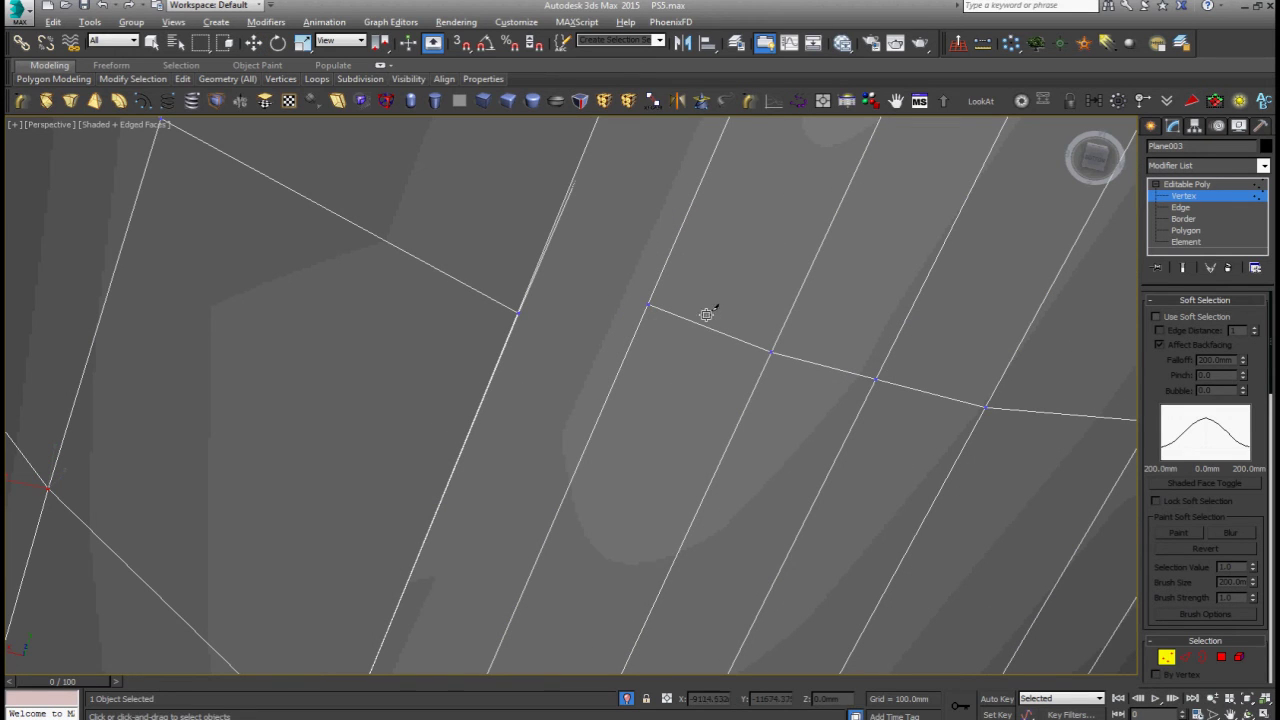
{"action": "key", "text": "s"}
{"action": "left_click", "coordinate": [648, 305]}
{"action": "left_click", "coordinate": [517, 313]}
{"action": "key", "text": "s"}
{"action": "key", "text": "w"}
Reposition the vertex on the lower inner contour where this grip meets the body, and leave vertex editing
{"action": "scroll", "coordinate": [650, 345], "scroll_direction": "down", "scroll_amount": 6}
{"action": "middle_click_drag", "start_coordinate": [680, 400], "coordinate": [584, 428], "text": "alt"}
{"action": "scroll", "coordinate": [565, 361], "scroll_direction": "down", "scroll_amount": 3}
{"action": "left_click", "coordinate": [519, 367]}
{"action": "scroll", "coordinate": [519, 367], "scroll_direction": "down", "scroll_amount": 5}
{"action": "middle_click_drag", "start_coordinate": [520, 367], "coordinate": [657, 420], "text": "alt"}
{"action": "scroll", "coordinate": [390, 370], "scroll_direction": "up", "scroll_amount": 5}
{"action": "scroll", "coordinate": [281, 330], "scroll_direction": "down", "scroll_amount": 3}
{"action": "middle_click_drag", "start_coordinate": [281, 330], "coordinate": [586, 484]}
{"action": "left_click", "coordinate": [521, 442]}
{"action": "left_click", "coordinate": [511, 458]}
{"action": "left_click_drag", "start_coordinate": [522, 450], "coordinate": [548, 440]}
{"action": "scroll", "coordinate": [548, 440], "scroll_direction": "down", "scroll_amount": 6}
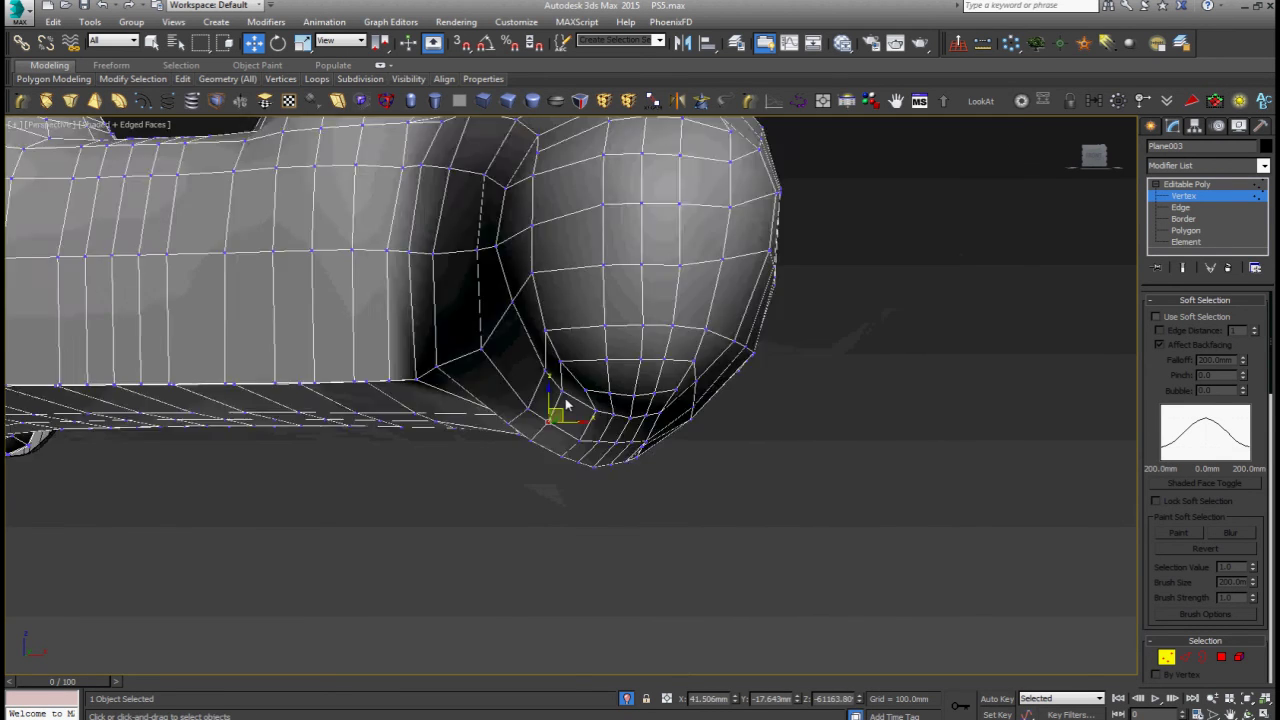
{"action": "key", "text": "1"}
{"action": "middle_click_drag", "start_coordinate": [548, 440], "coordinate": [582, 403], "text": "alt"}
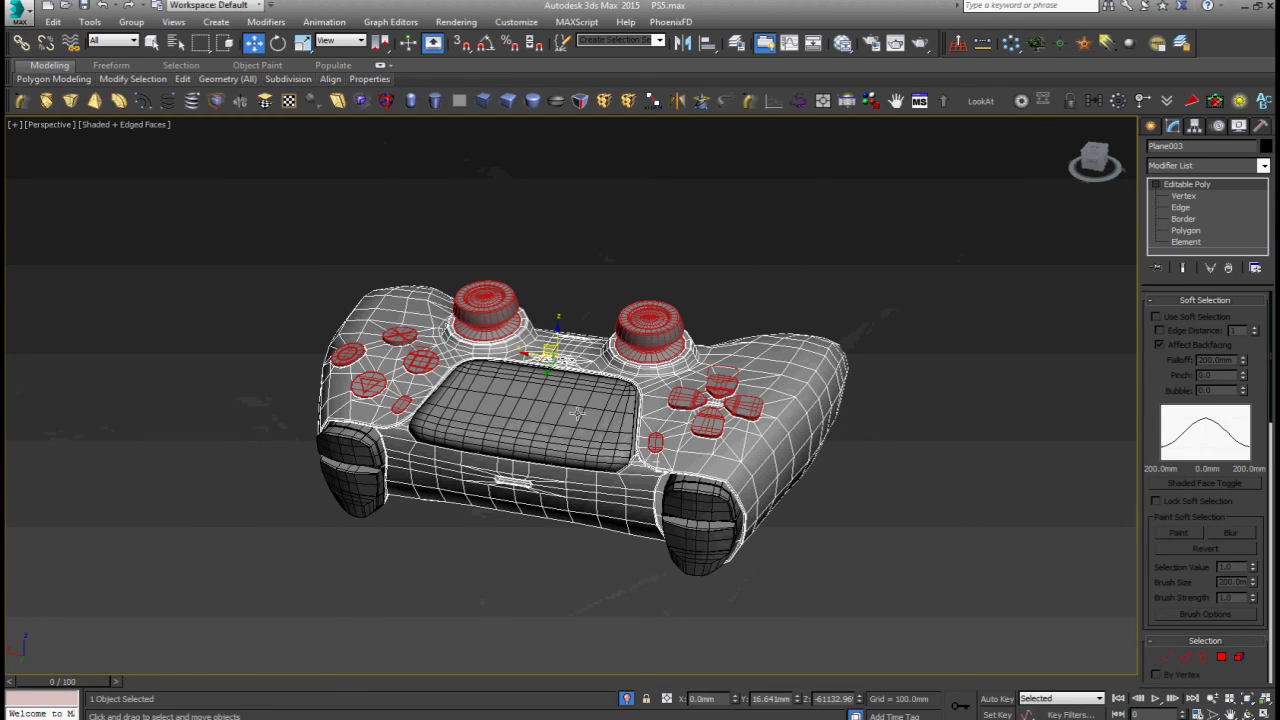